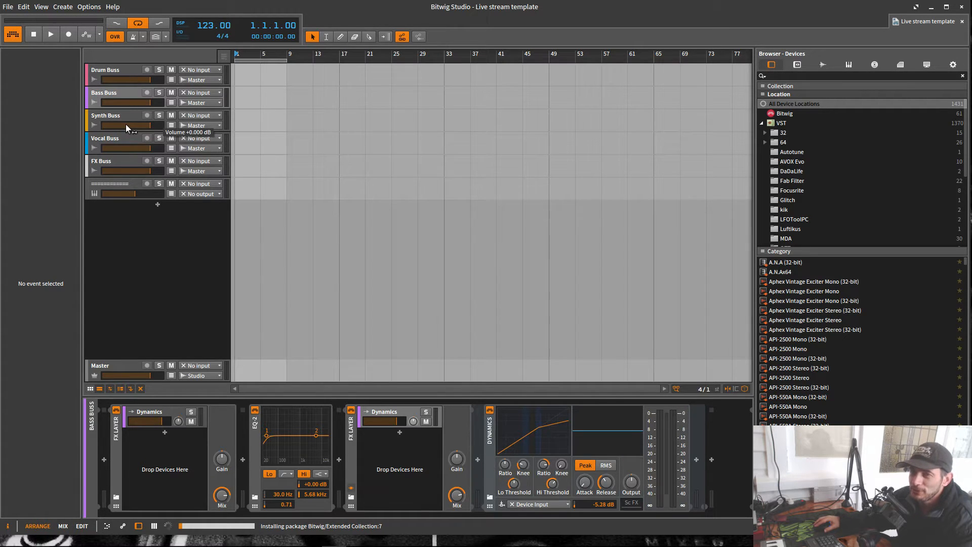
Create a group track directly below the Drum Buss track.
click(108, 71)
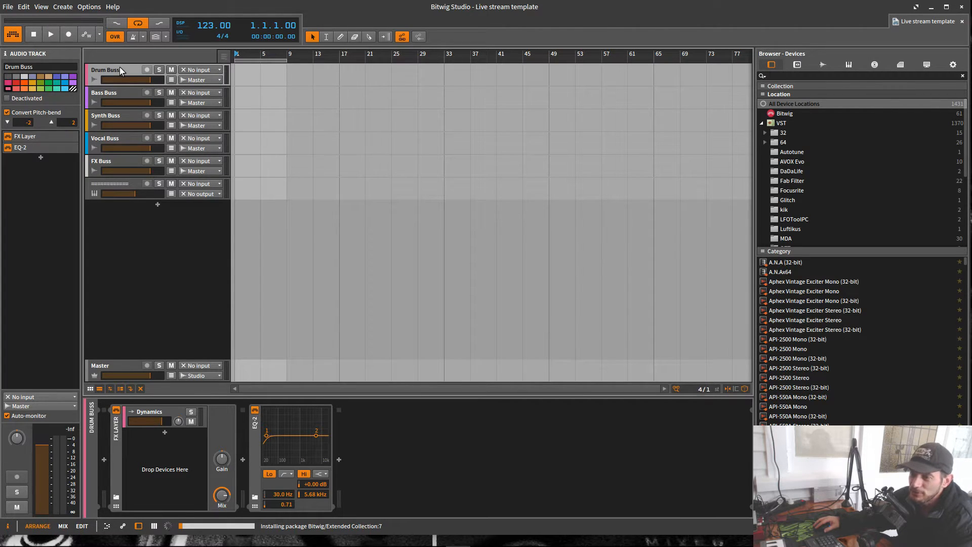
right_click(119, 68)
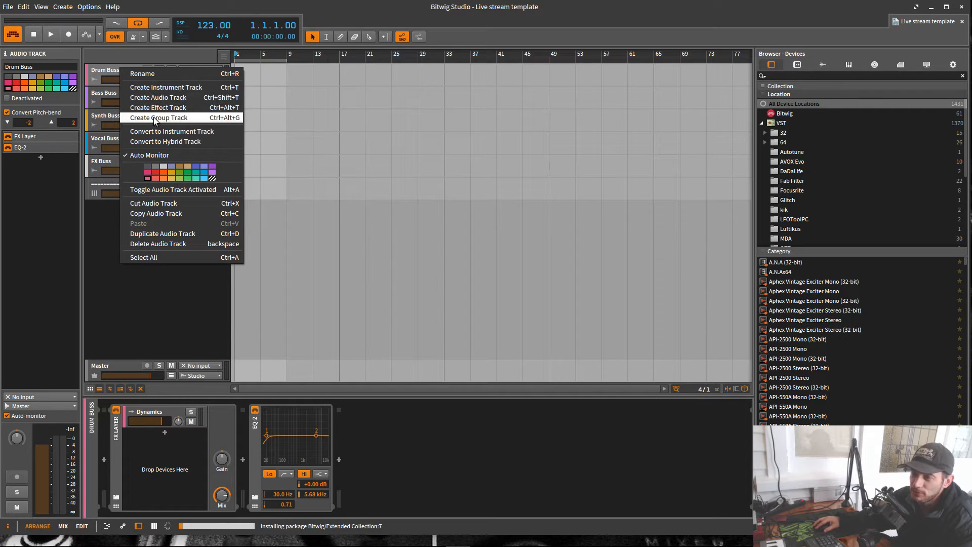
right_click(116, 69)
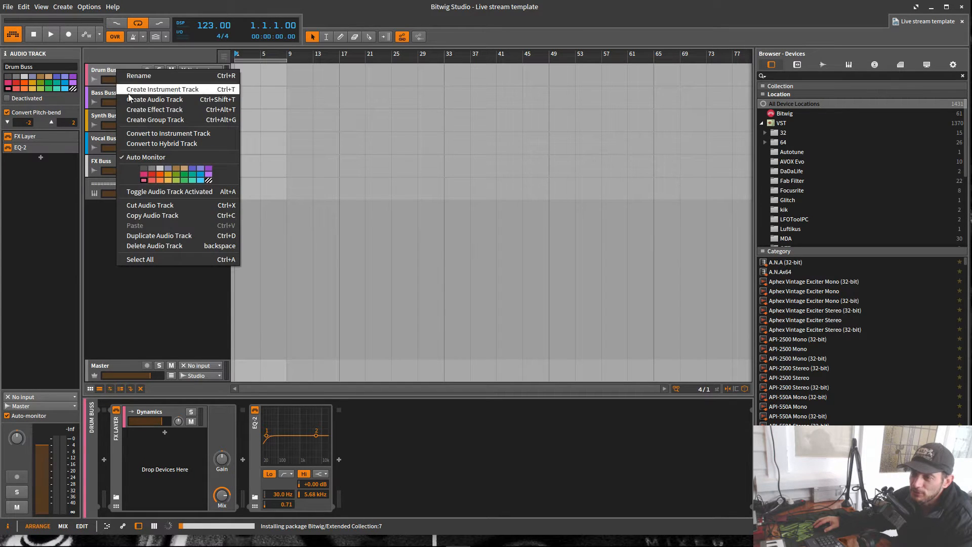
click(185, 121)
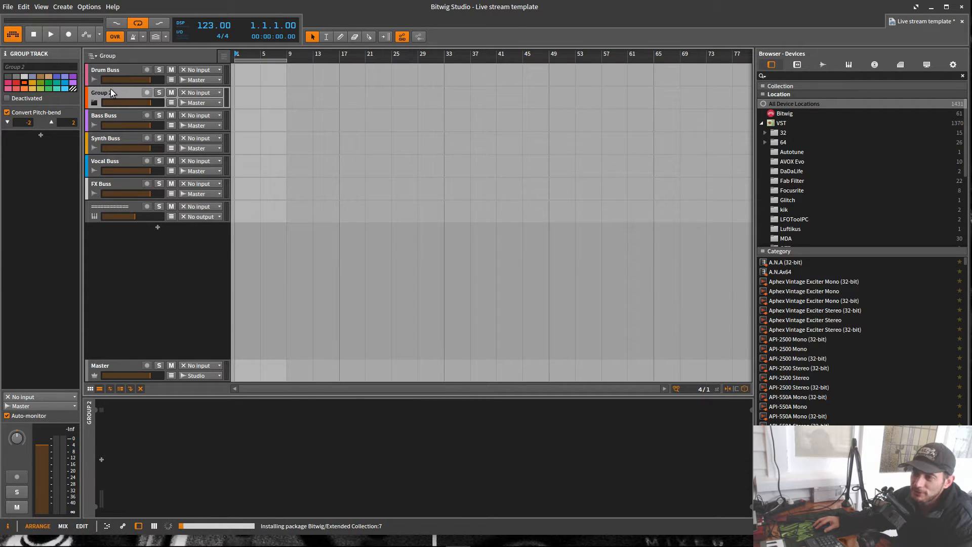
Delete the empty group track between Drum Buss and Bass Buss.
click(114, 69)
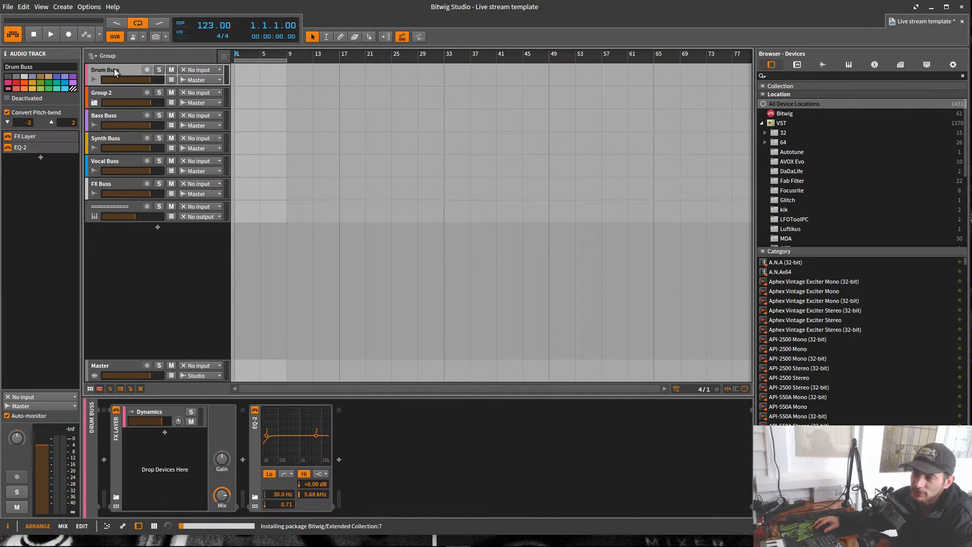
right_click(112, 70)
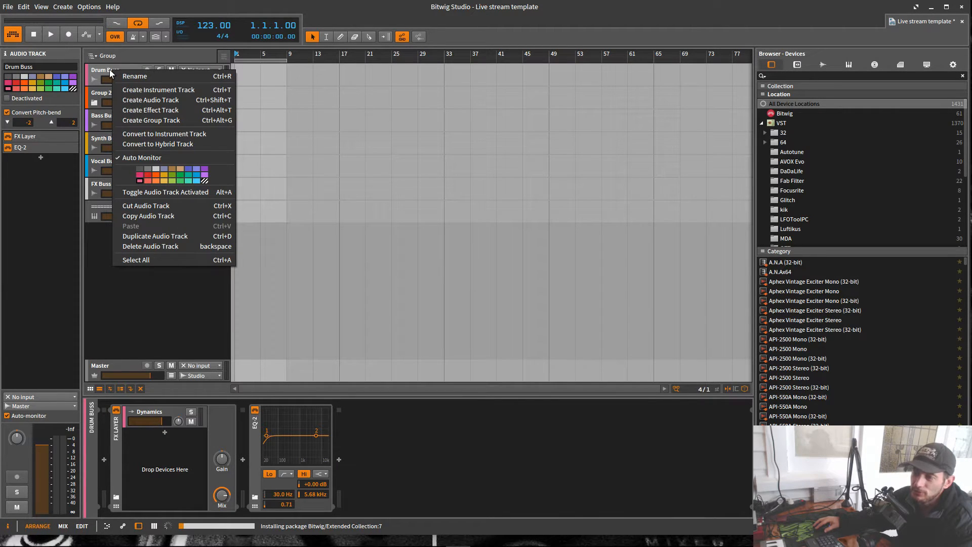
click(108, 92)
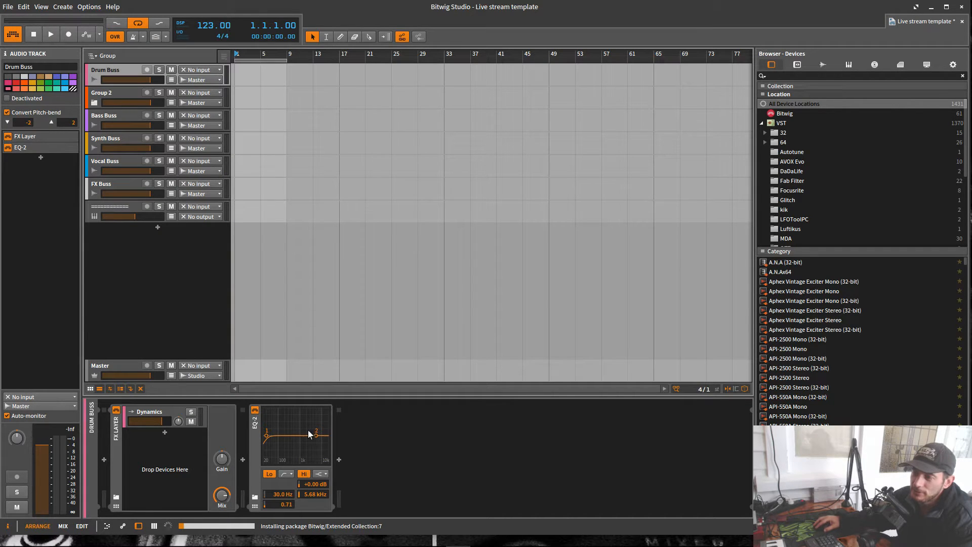
click(378, 435)
click(121, 92)
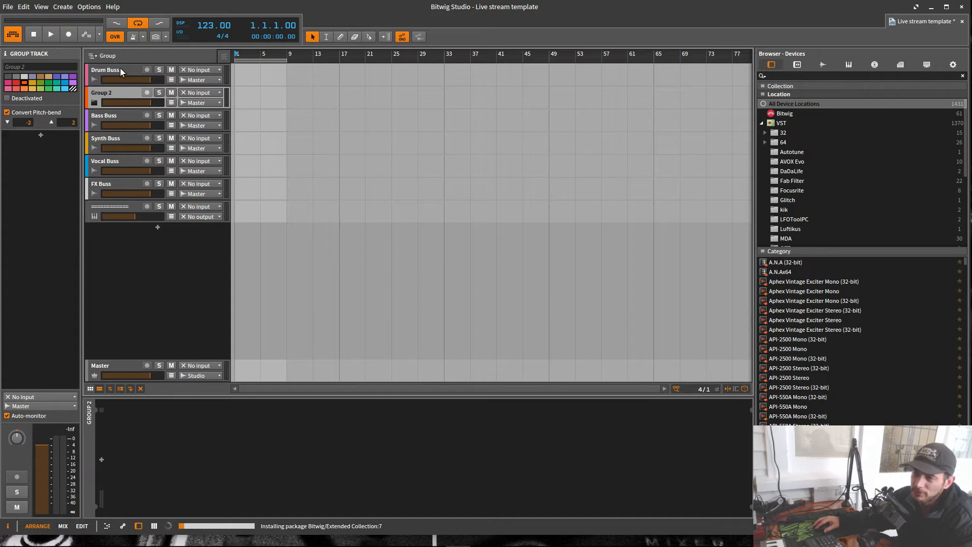
right_click(109, 95)
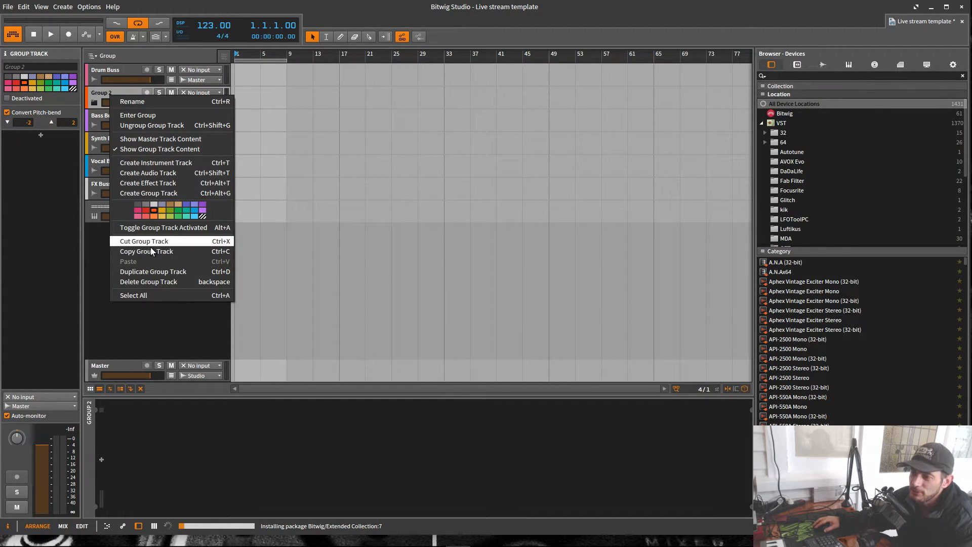
click(151, 282)
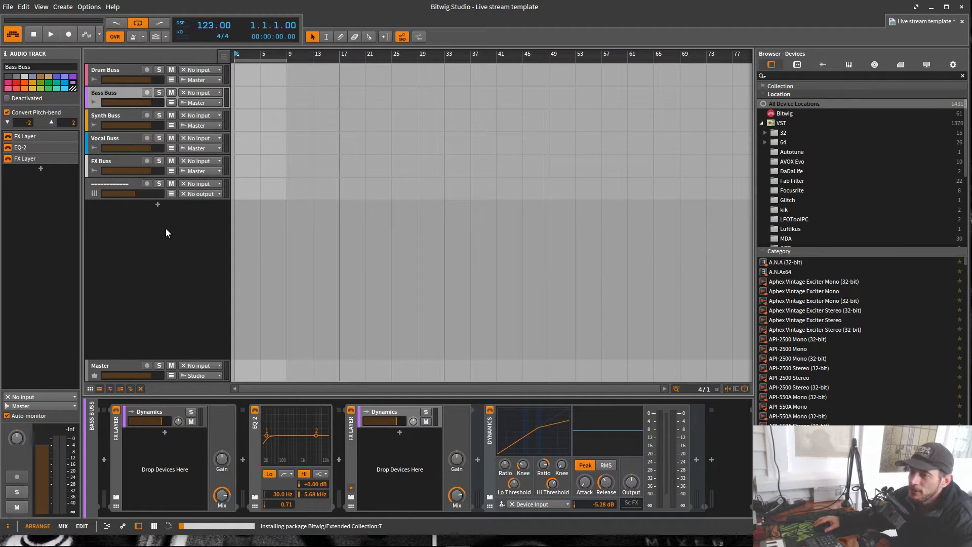
Hide the nested Dynamics device of the second FX Layer on the Bass Buss track.
click(107, 72)
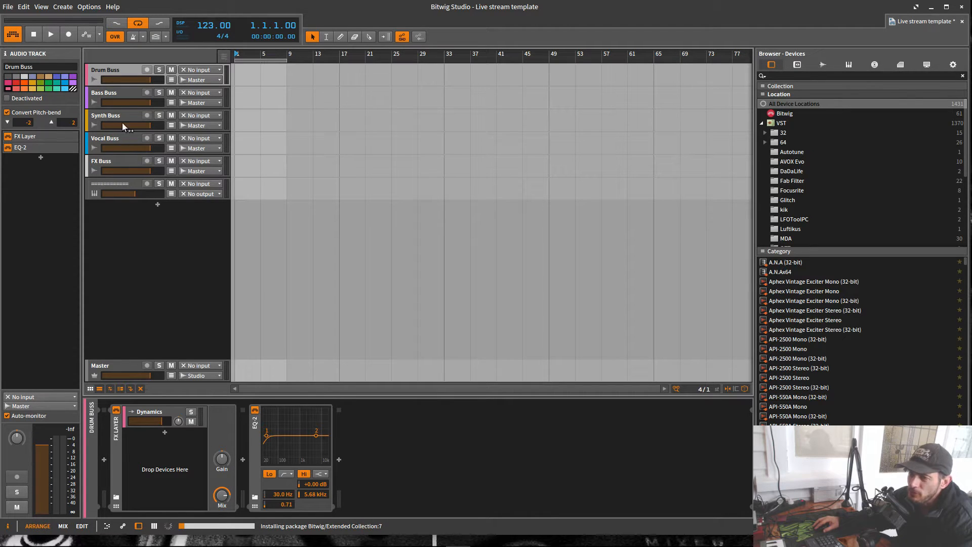
click(122, 93)
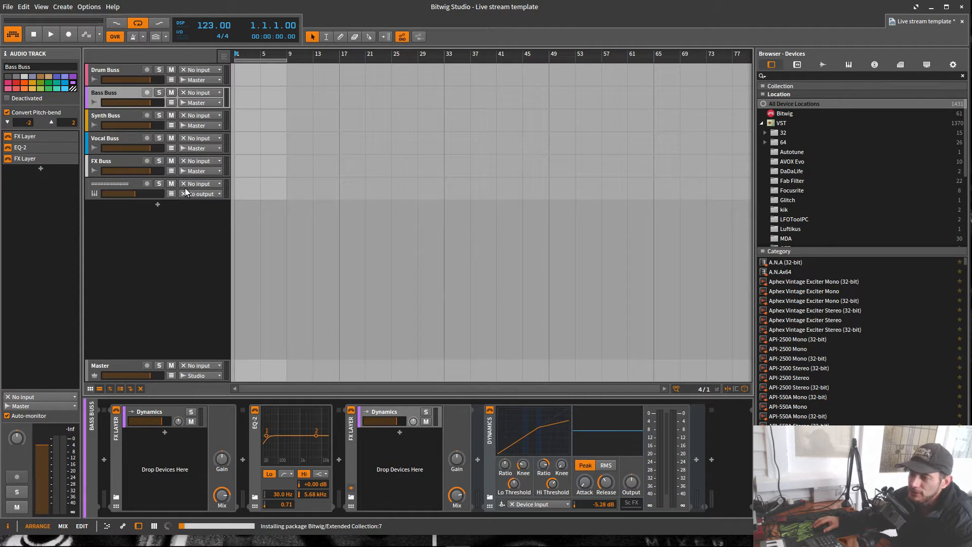
click(393, 407)
click(388, 409)
Collapse the second FX Layer device, after EQ-2, in the Bass Buss chain.
click(351, 449)
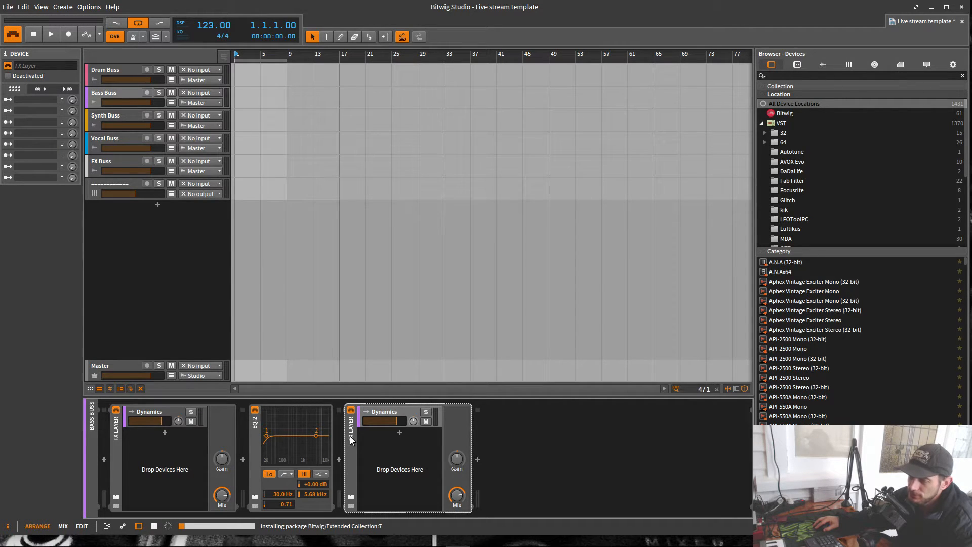
key(Delete)
click(352, 439)
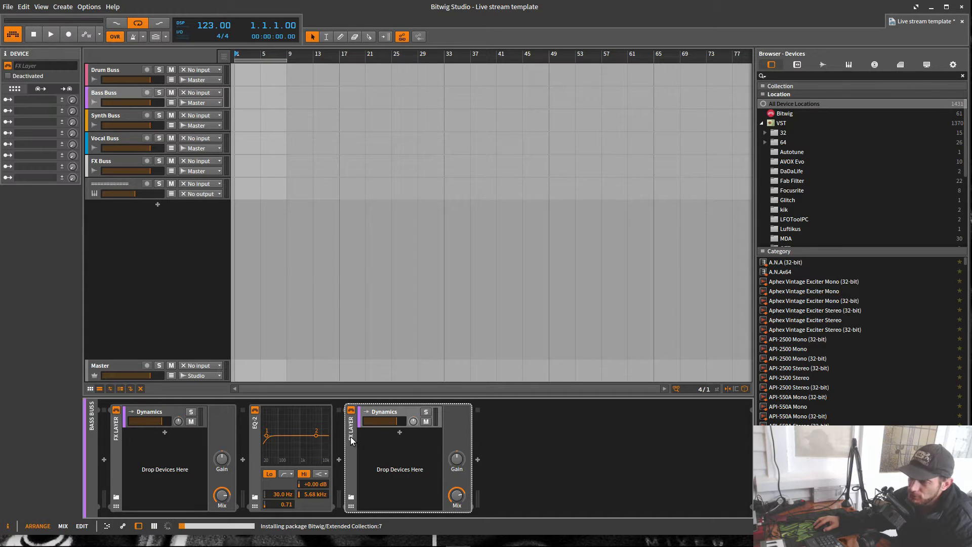
click(350, 433)
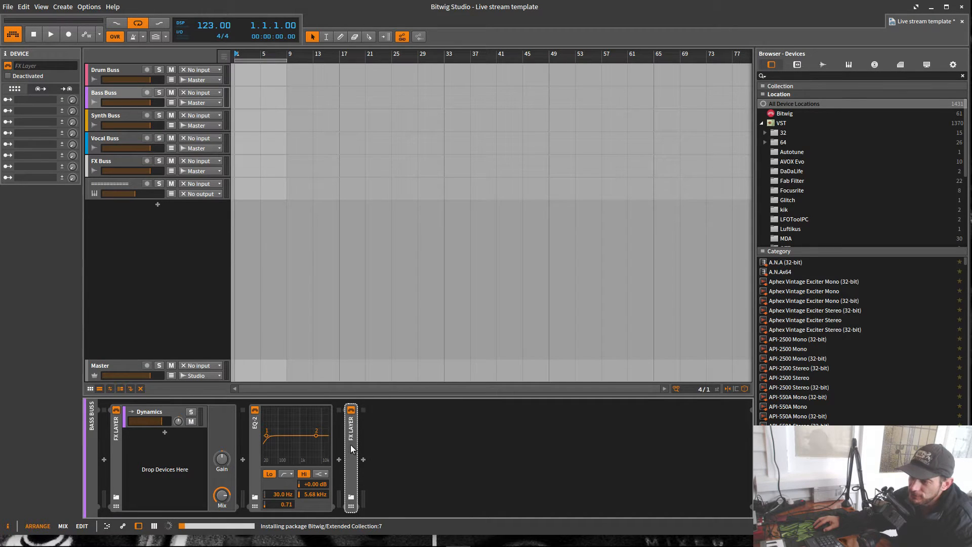
click(352, 442)
click(351, 439)
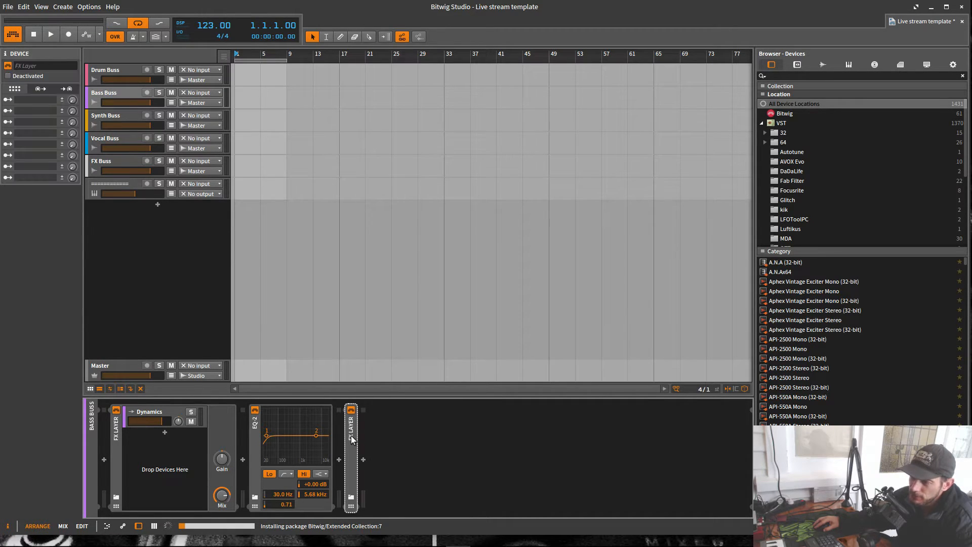
click(348, 444)
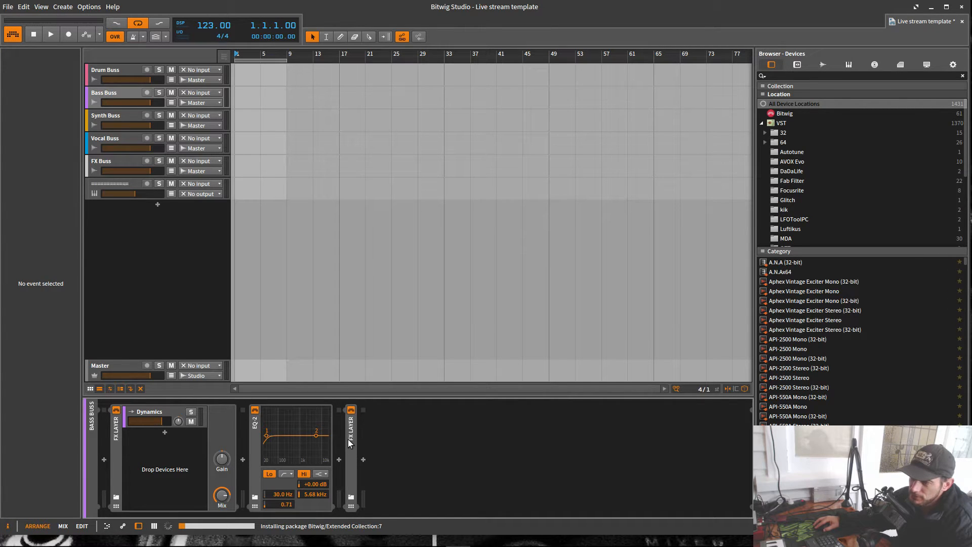
Rename the collapsed FX Layer on Bass Buss as SideChain and save the project.
click(351, 439)
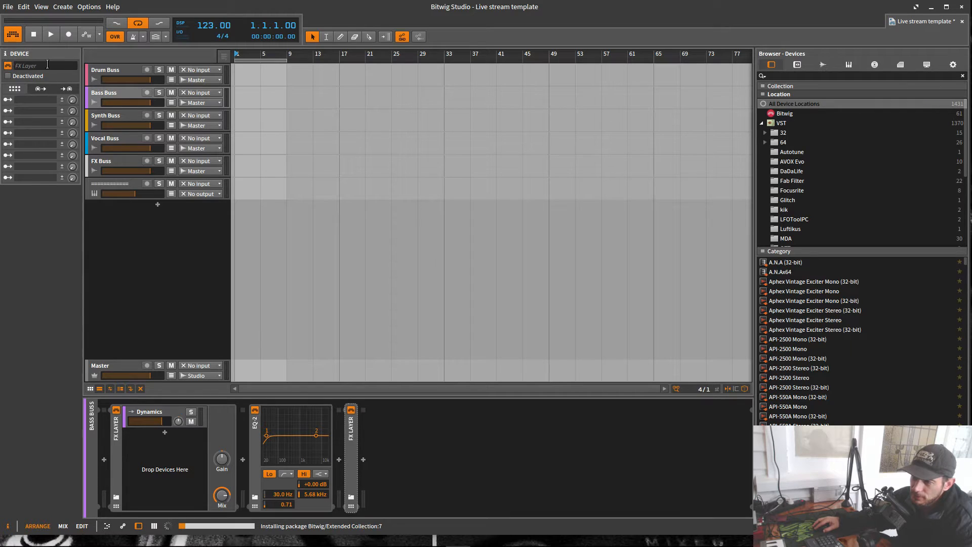
text(Side)
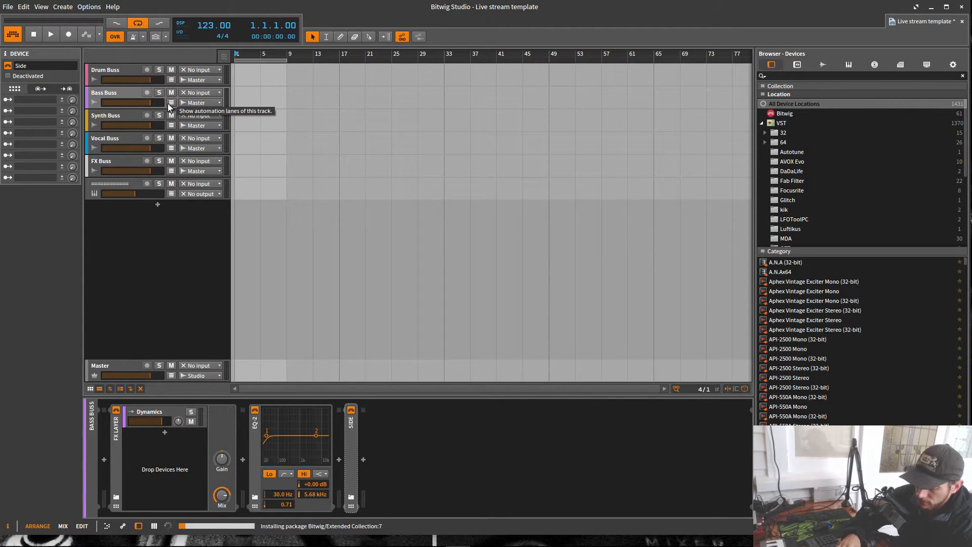
text(Chain)
key(Return)
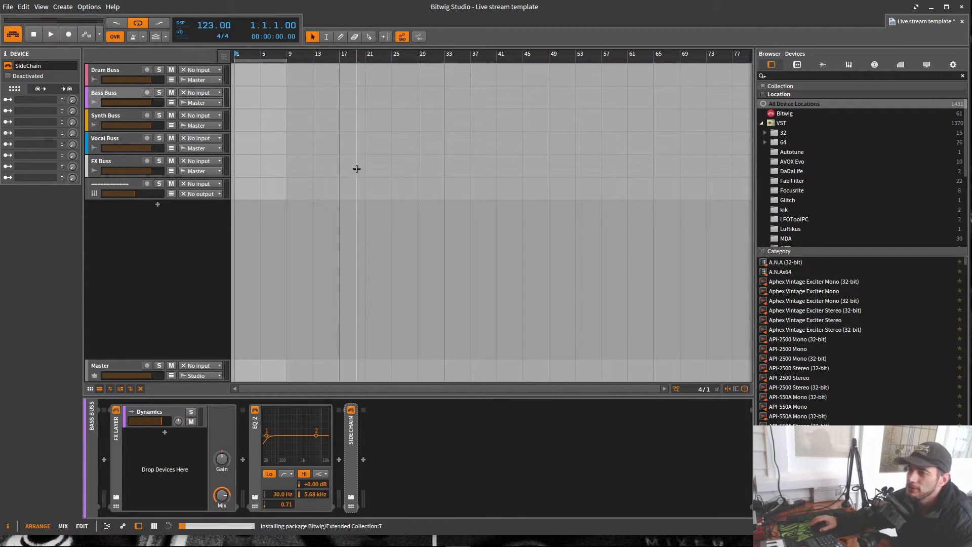
key(ctrl+s)
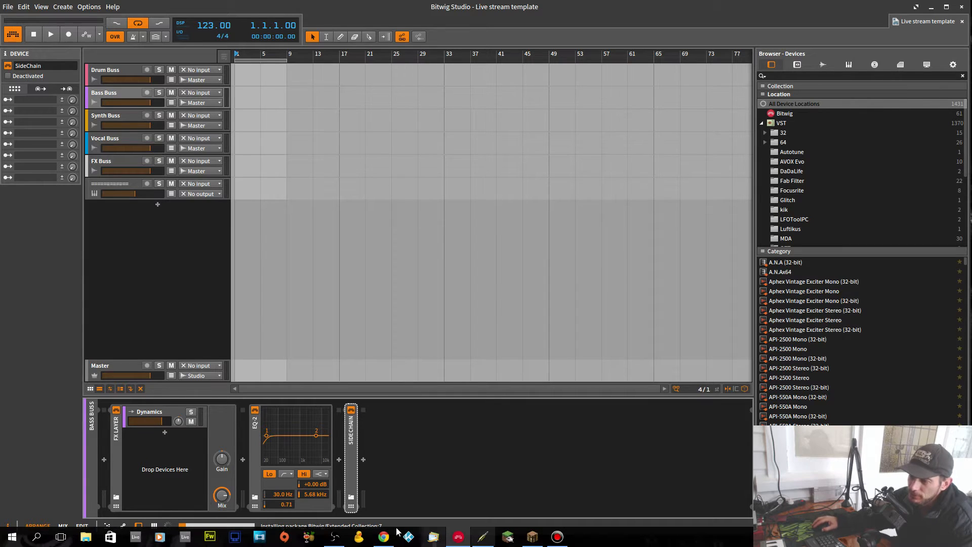
Rename the first FX Layer on Bass Buss as Parallel Compressor and save the project.
click(116, 461)
click(117, 443)
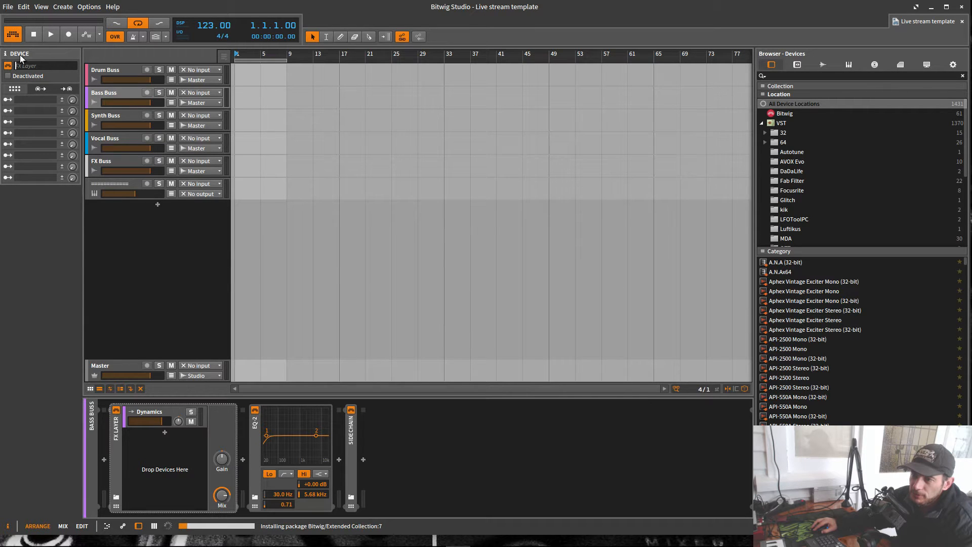
right_click(35, 65)
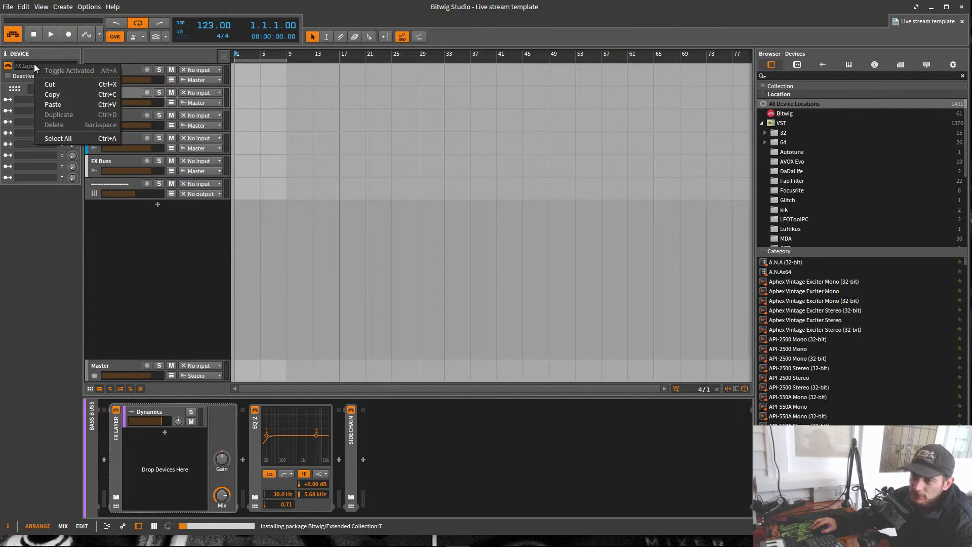
click(44, 104)
drag(19, 67, 15, 67)
text(Parallel compresso)
key(ctrl+Right)
key(Delete)
text(C)
key(Return)
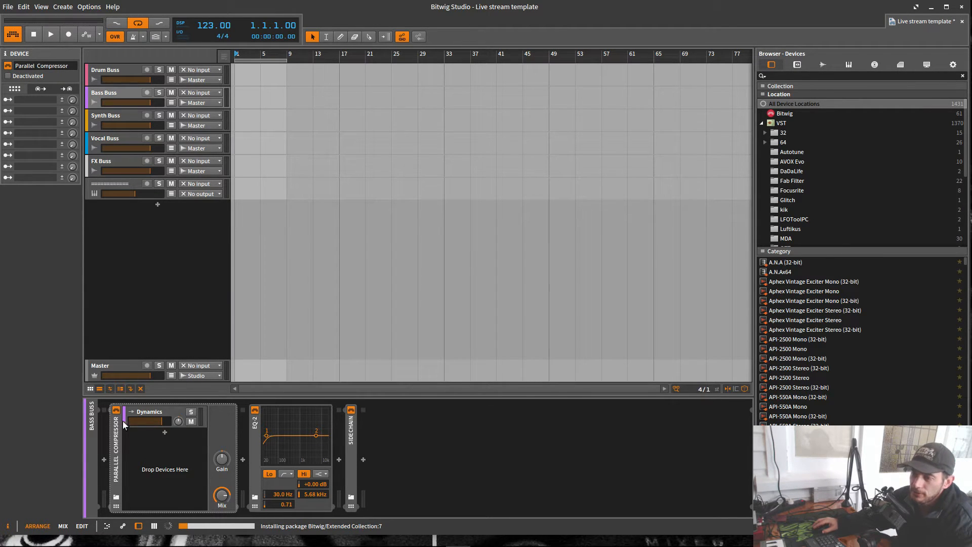
click(117, 466)
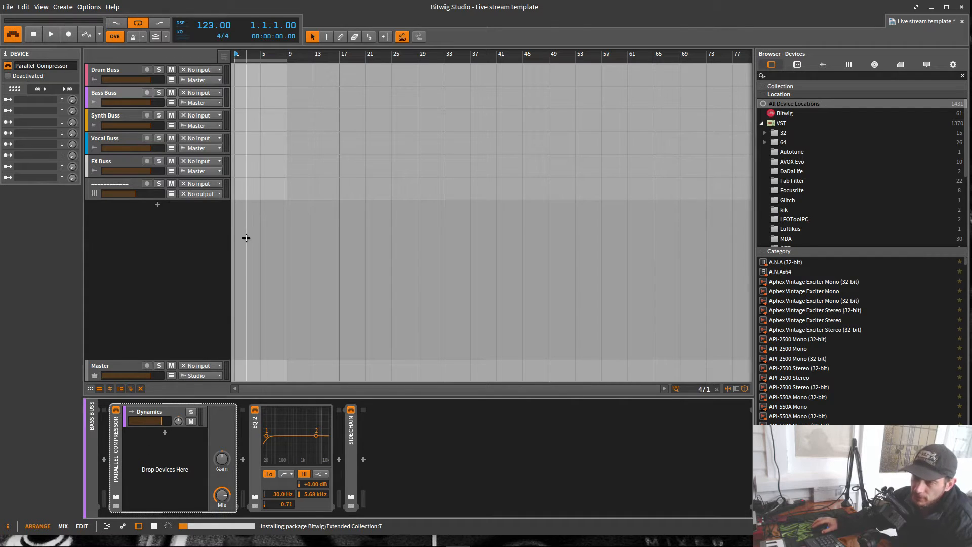
key(ctrl+s)
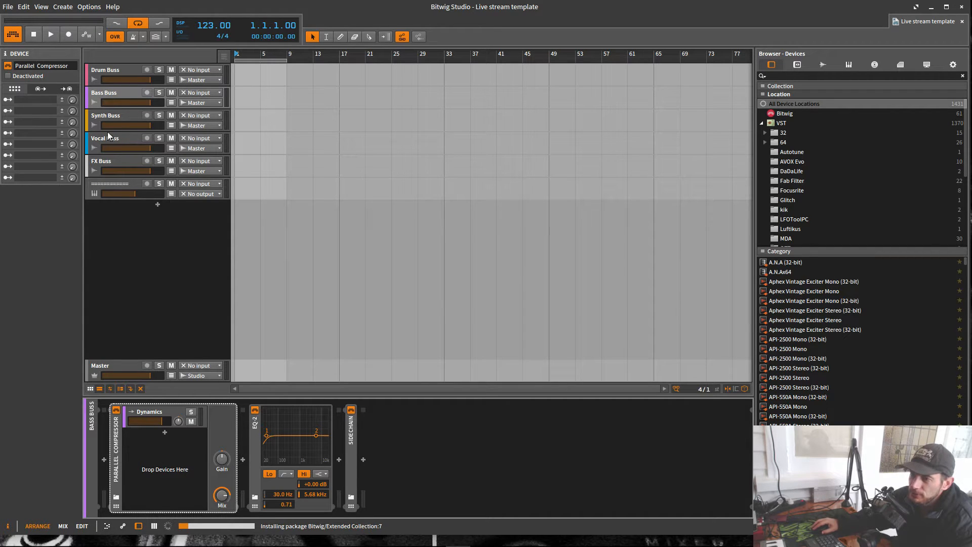
Duplicate the FX Buss audio track with its device chain.
click(112, 71)
click(117, 92)
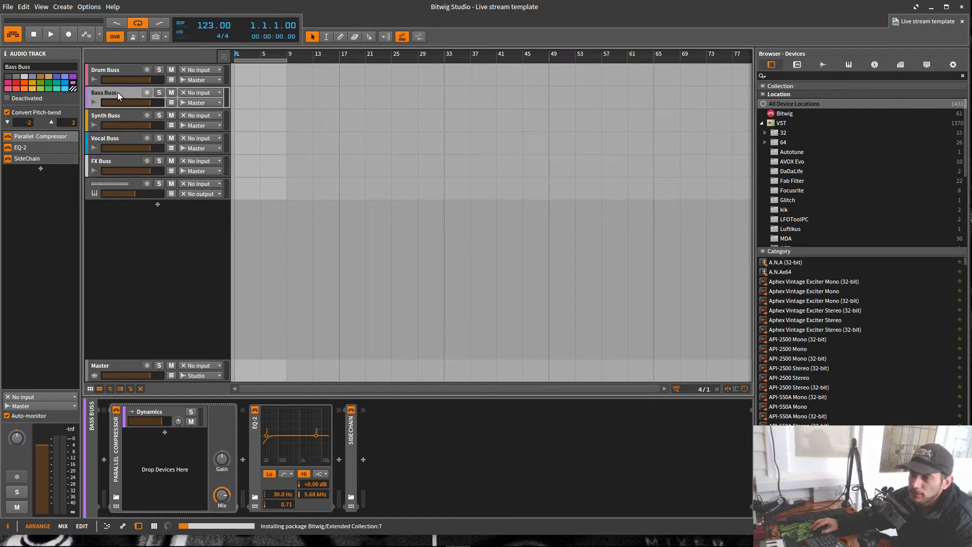
click(118, 115)
click(117, 138)
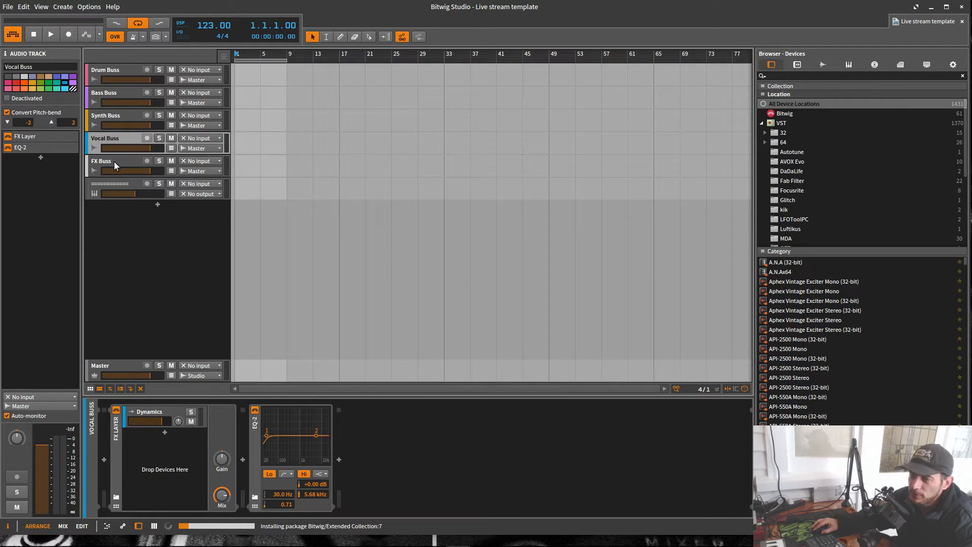
click(114, 162)
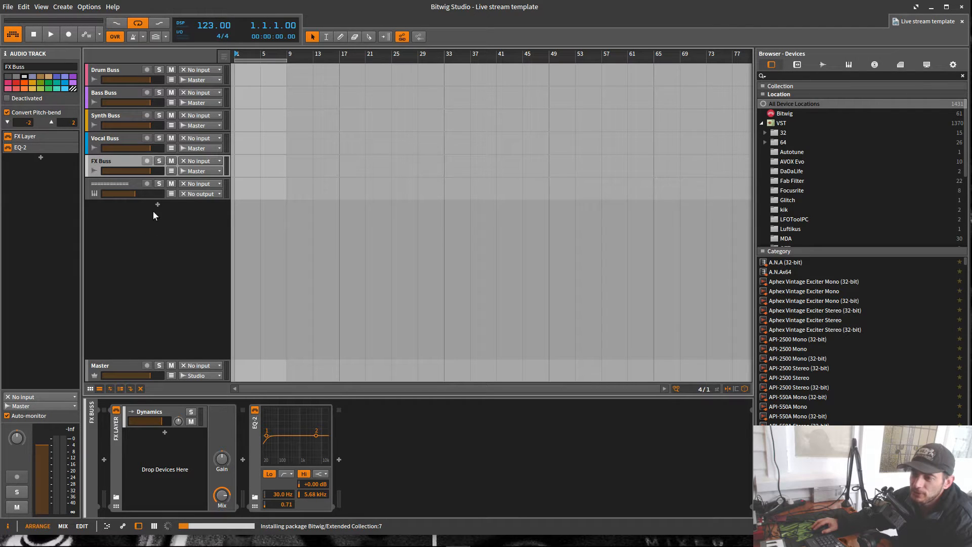
right_click(113, 161)
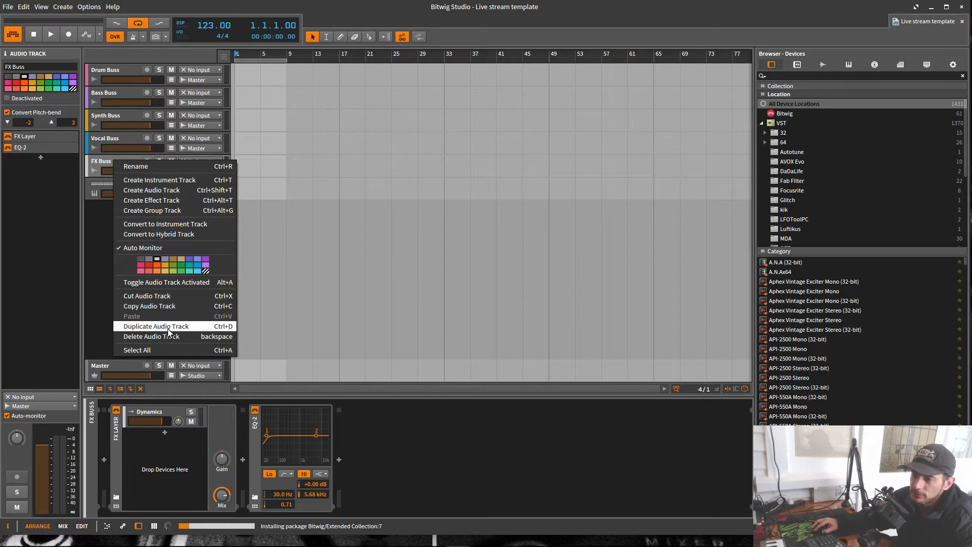
click(201, 330)
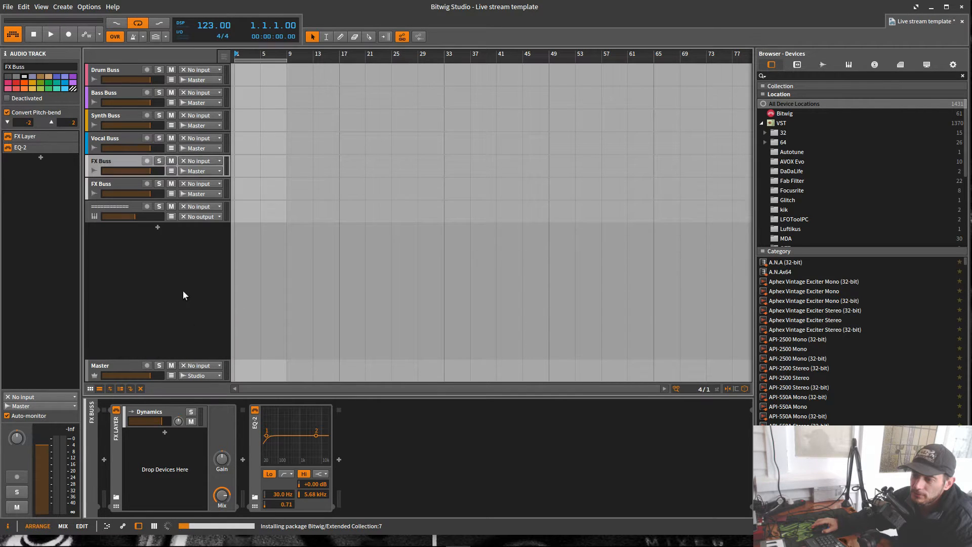
Rename the duplicated FX Buss track as Kick Buss.
click(114, 184)
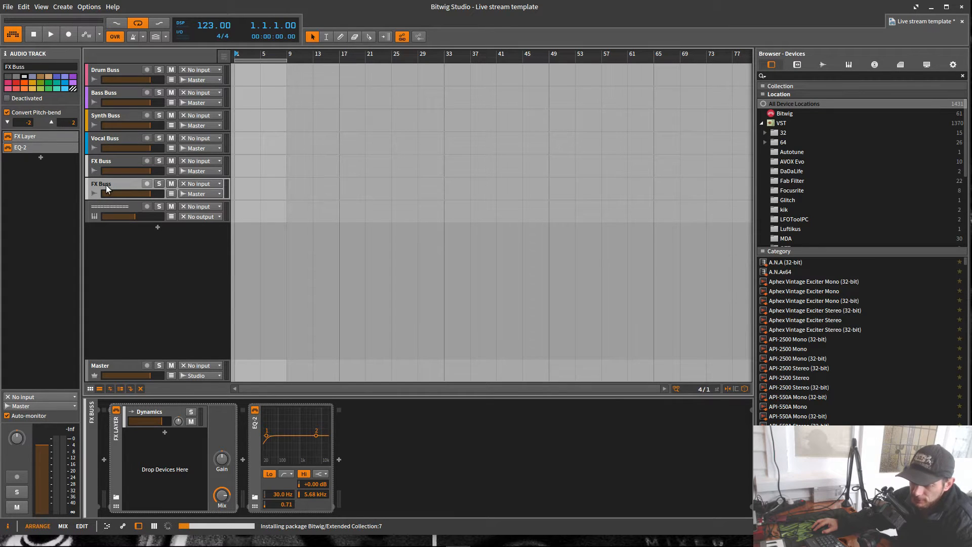
click(108, 184)
click(116, 183)
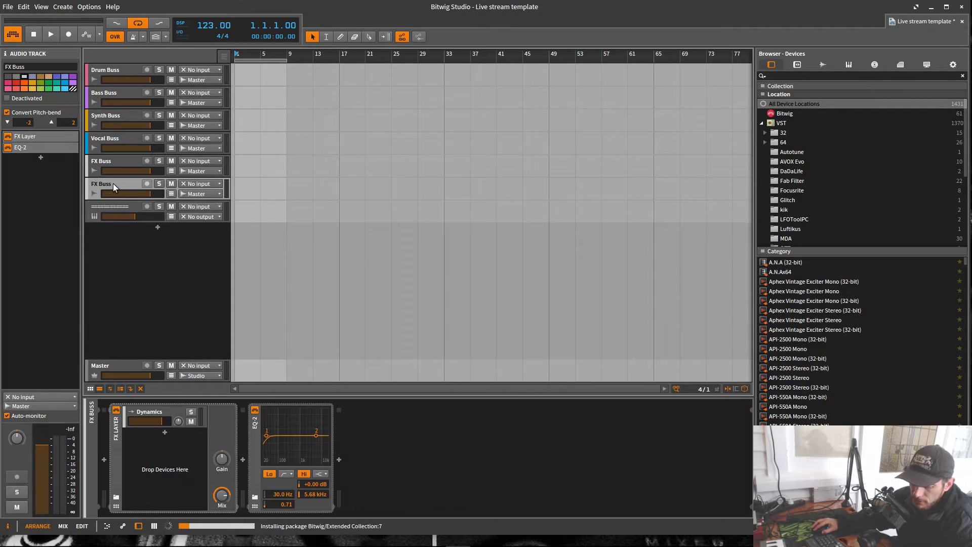
click(114, 184)
click(114, 183)
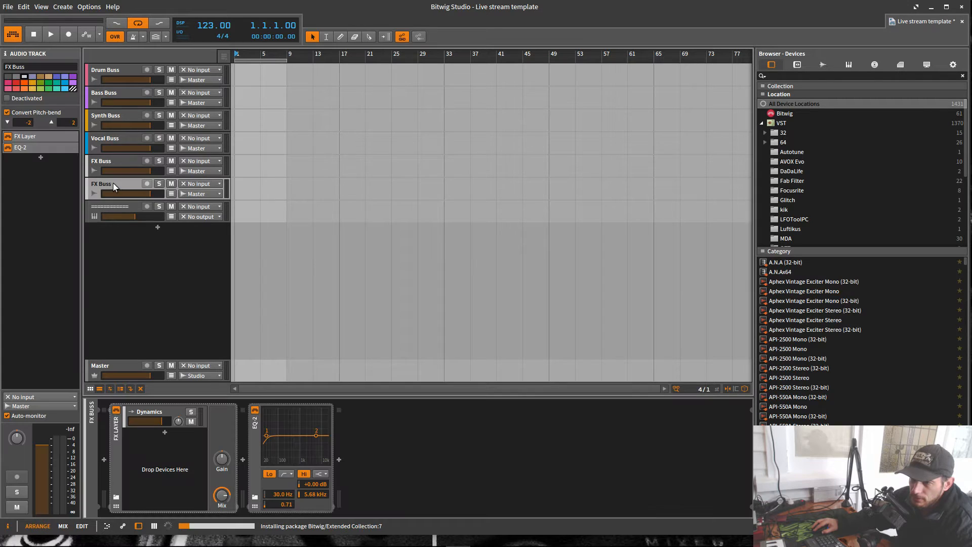
click(45, 65)
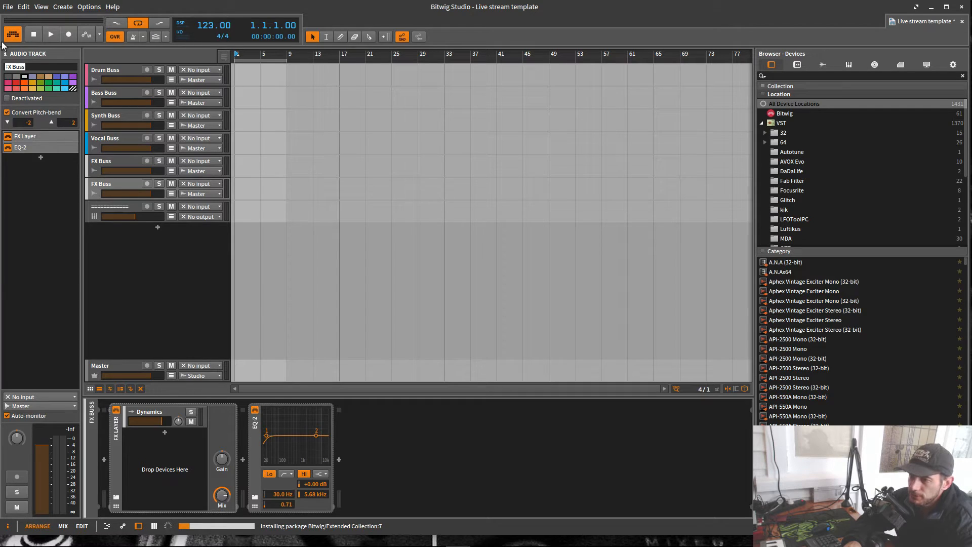
text(Kic)
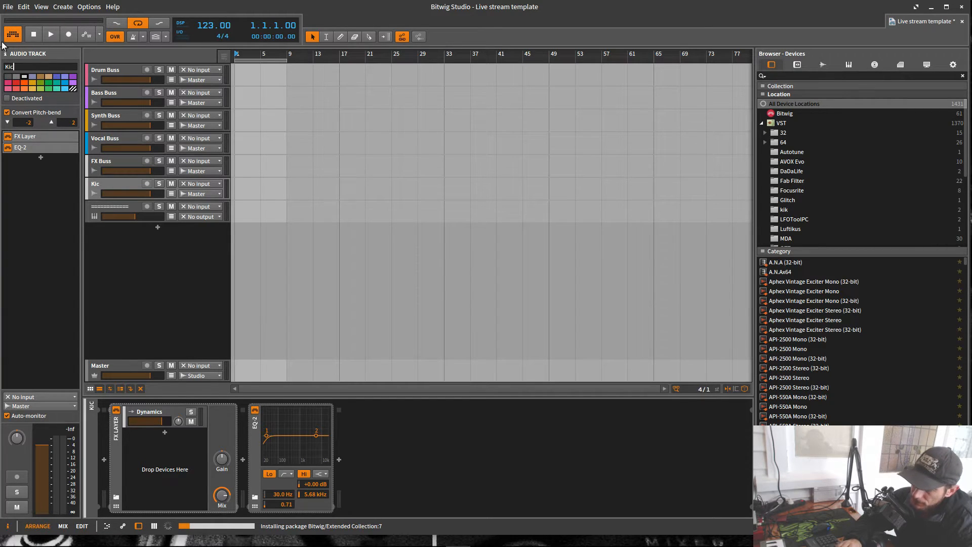
text(k Buss)
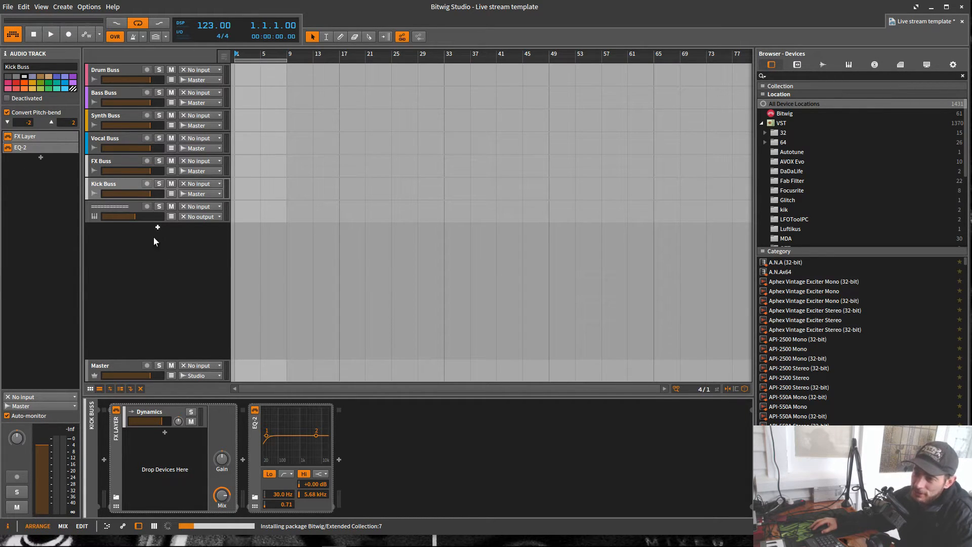
Collapse Parallel Compressor and expand SideChain on Bass Buss, and set its Dynamics sidechain source to Kick Buss (PRE).
click(116, 431)
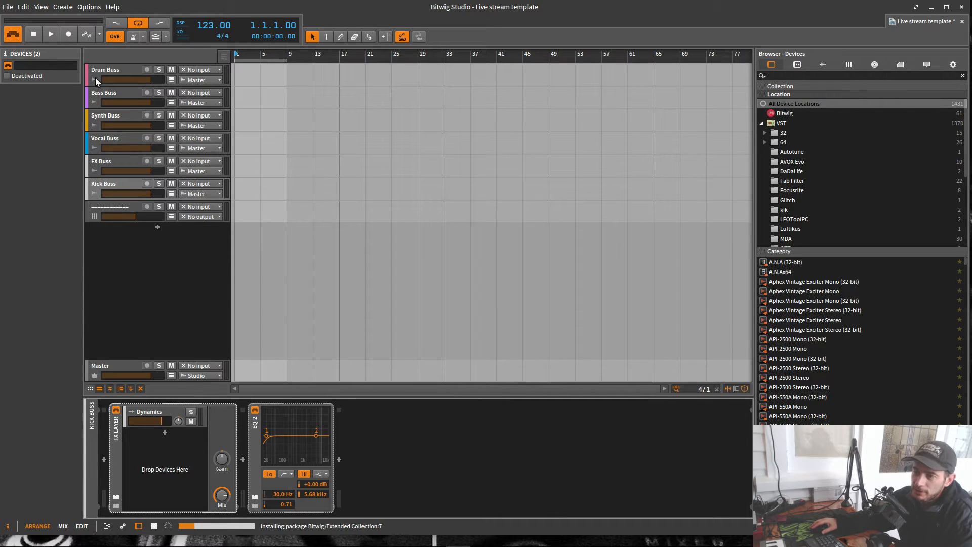
click(104, 184)
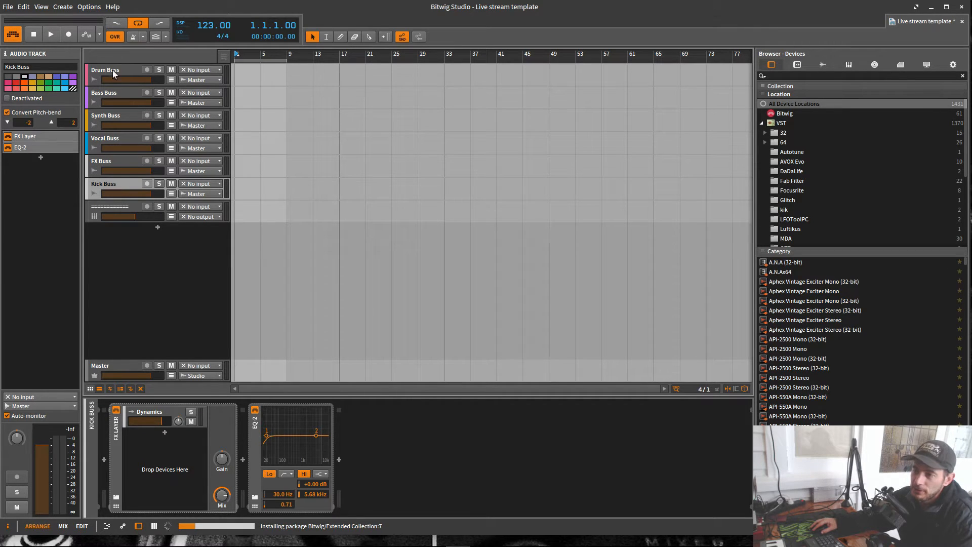
click(123, 93)
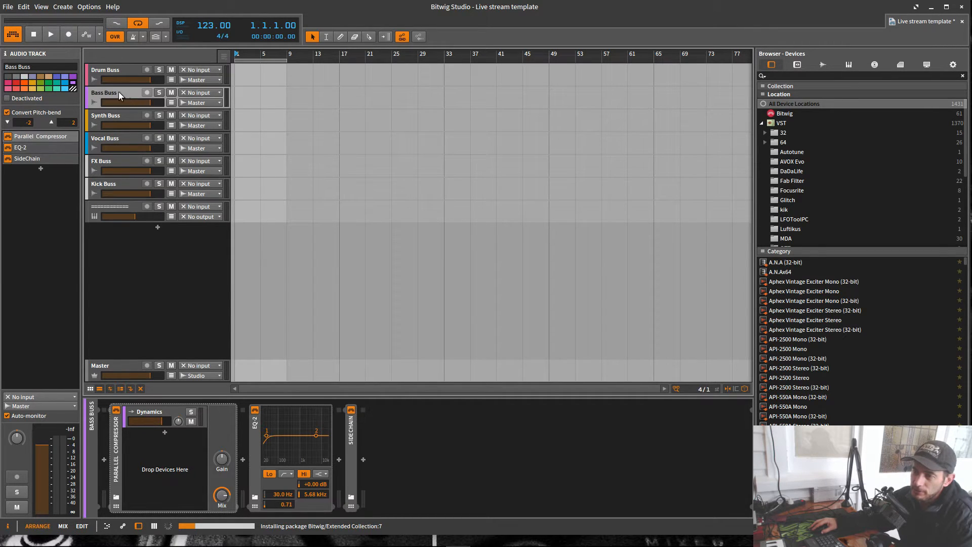
double_click(349, 436)
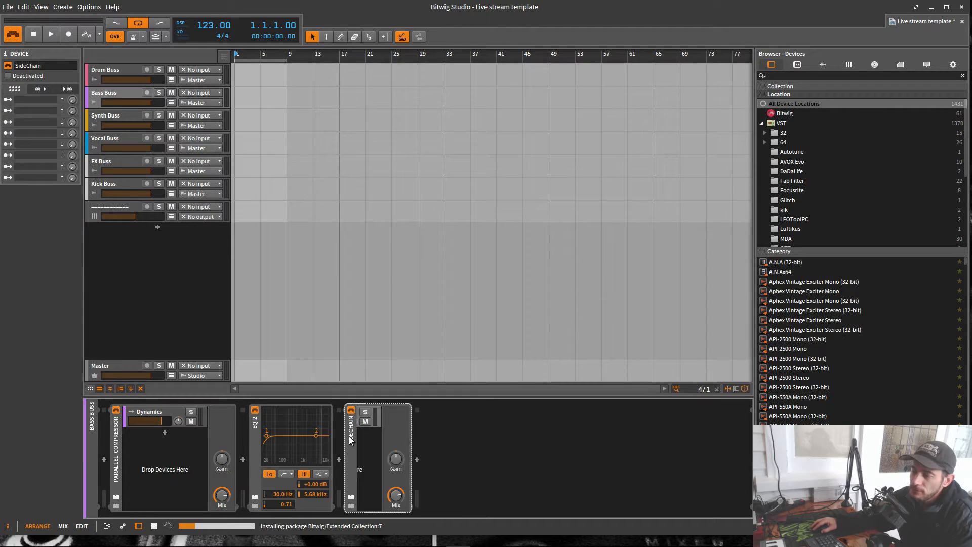
double_click(114, 476)
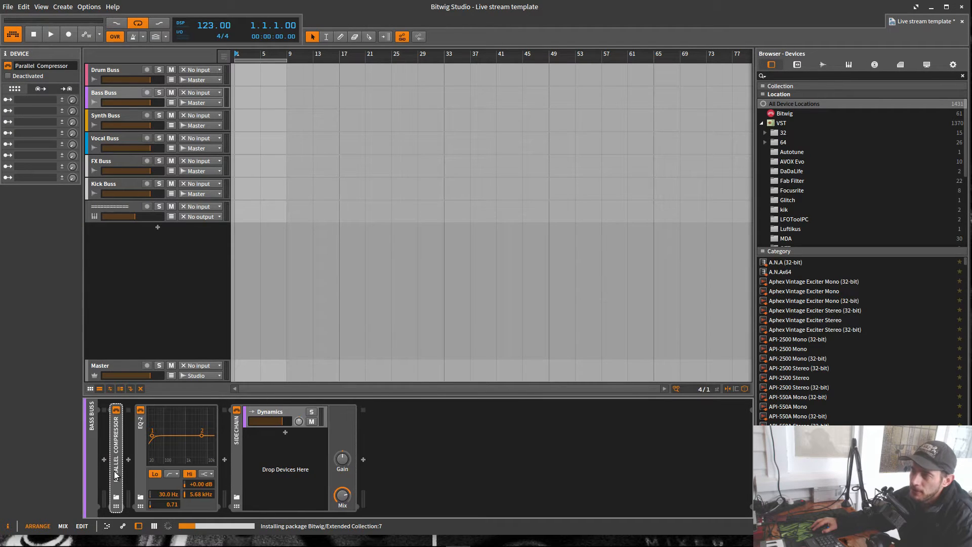
click(272, 416)
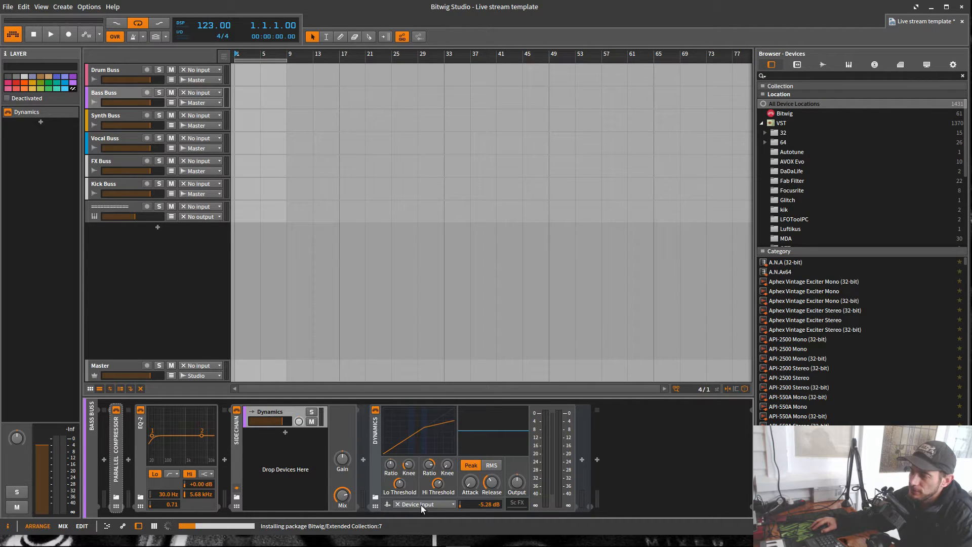
click(421, 504)
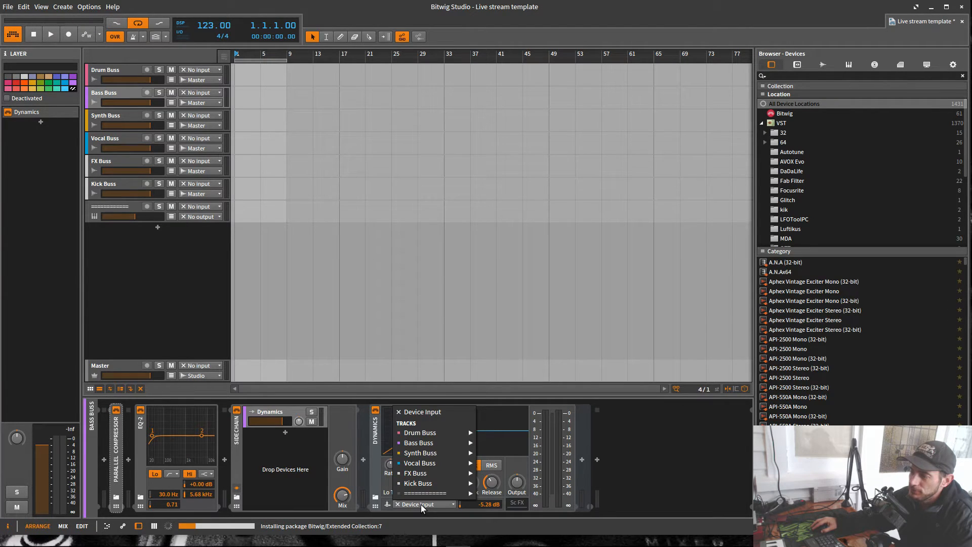
mouse_move(456, 484)
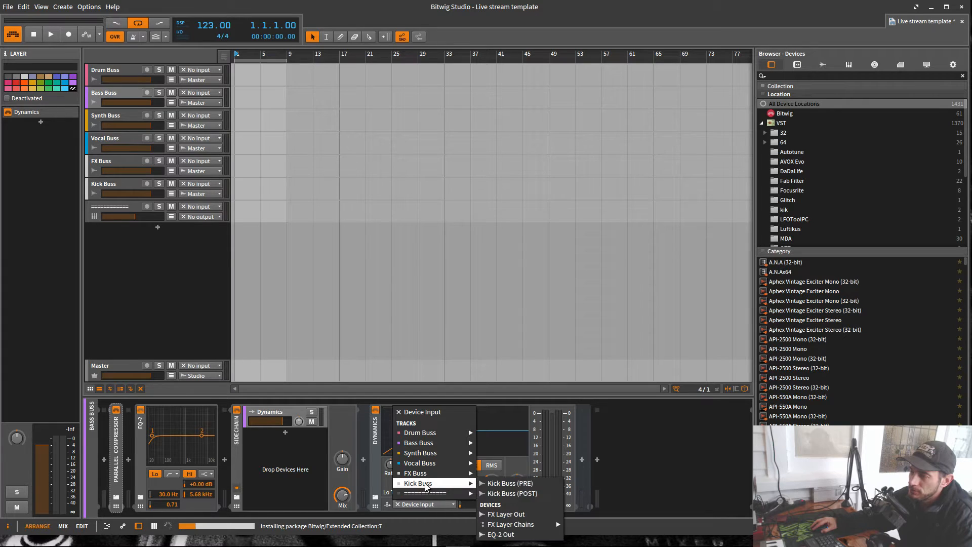
click(510, 484)
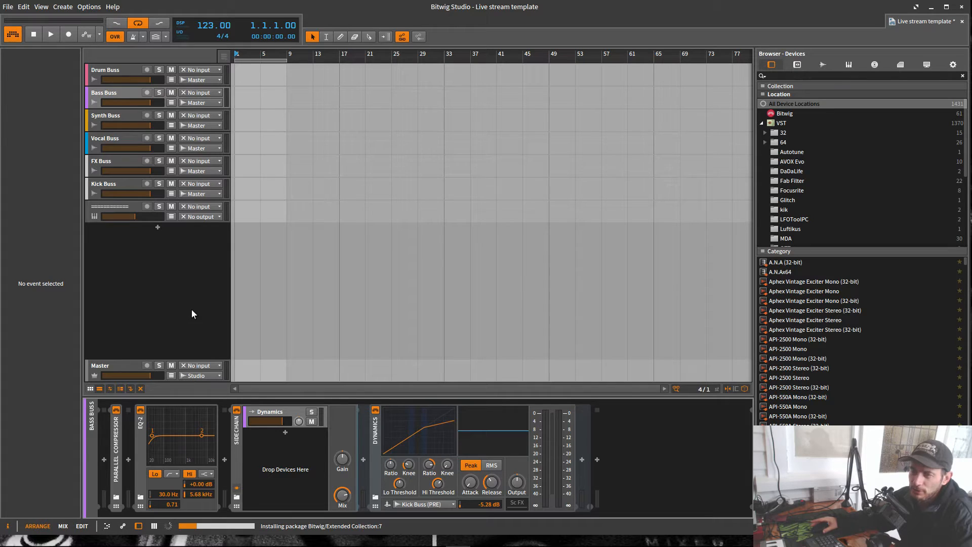
Collapse and reopen the SideChain device on Bass Buss, and pick Kick Buss (PRE) again as its Dynamics source.
double_click(238, 461)
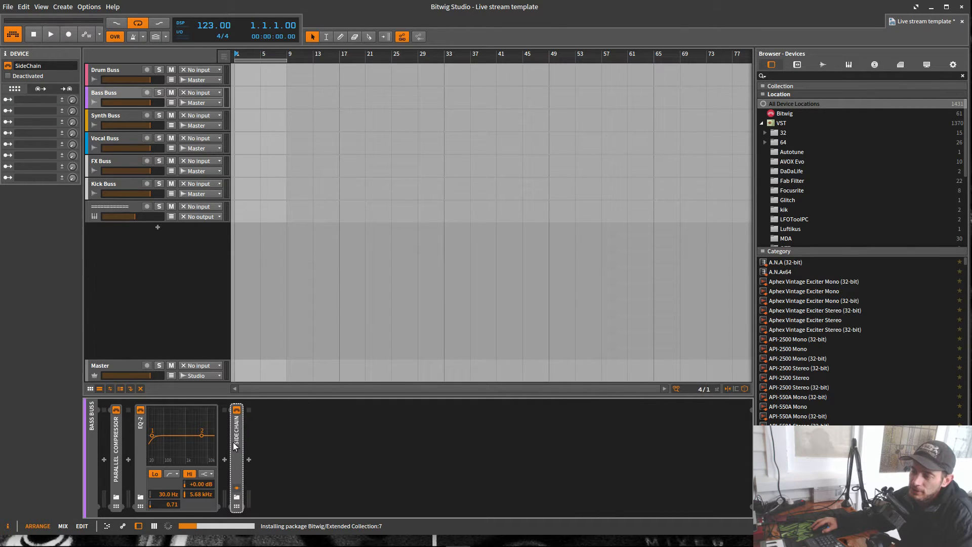
double_click(235, 441)
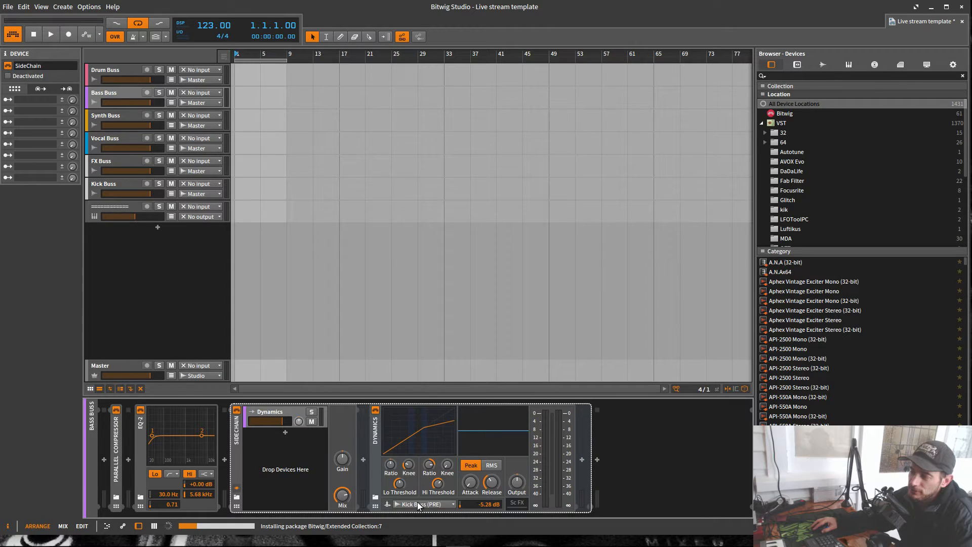
click(419, 505)
mouse_move(436, 474)
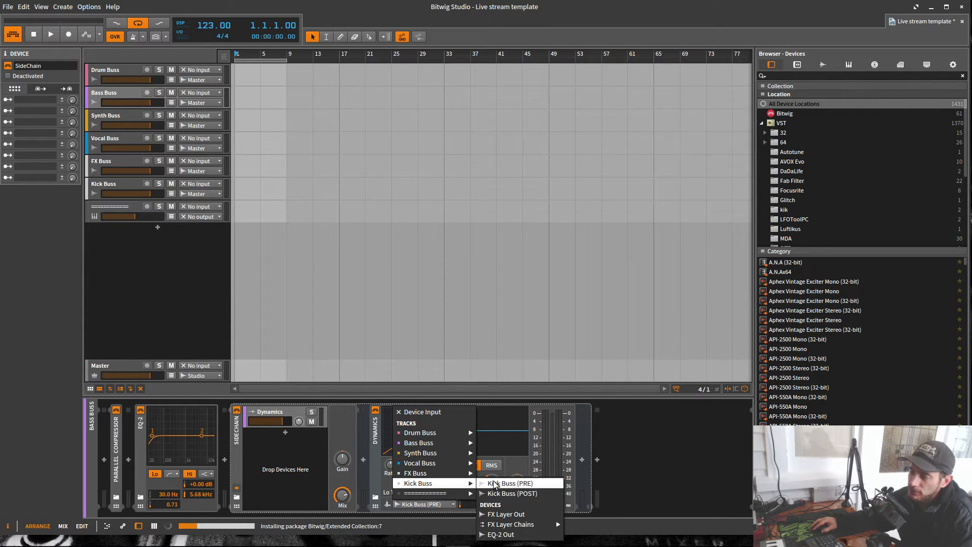
click(496, 484)
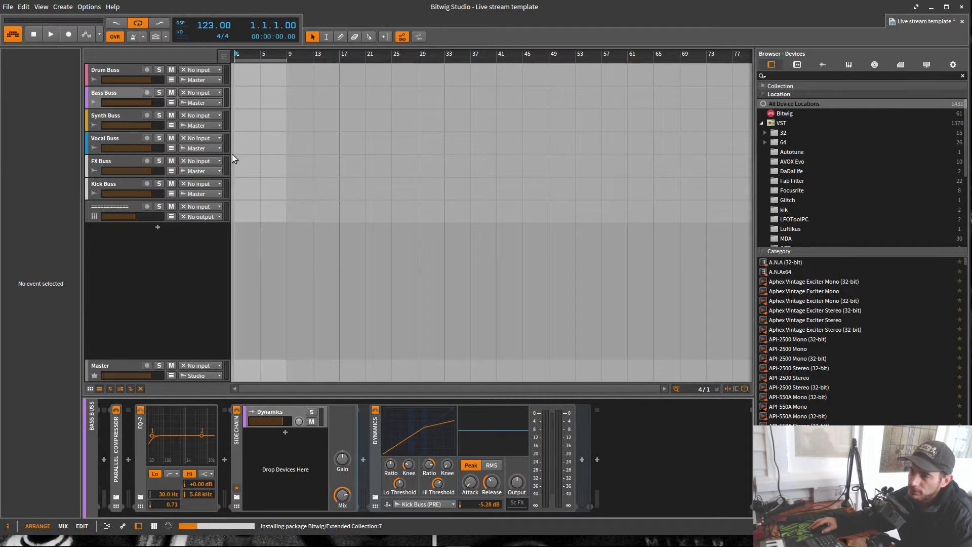
click(142, 278)
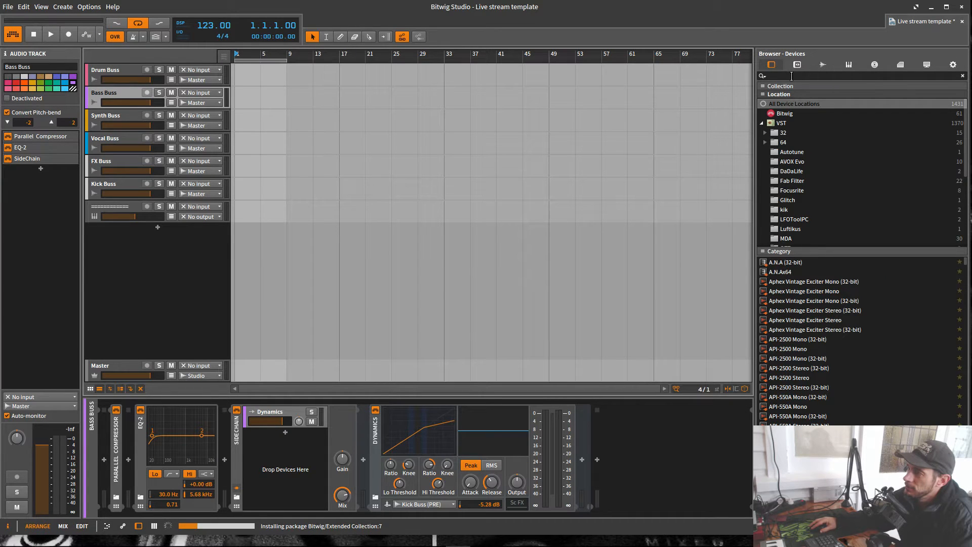
Audition bass drum samples in the VEC1 Clubby folder and select VEC1 BD Clubby 21.wav.
click(821, 65)
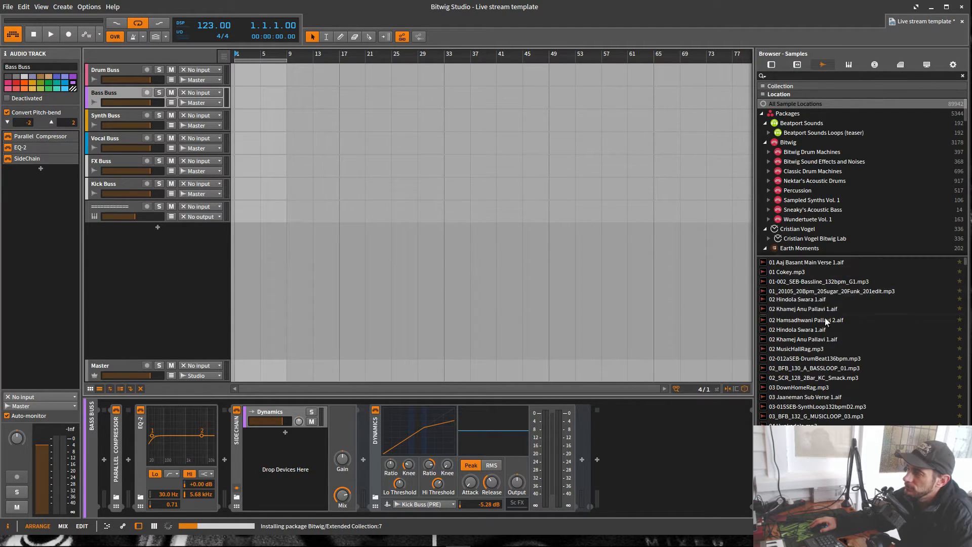
scroll(828, 312, down, 5)
scroll(798, 210, down, 8)
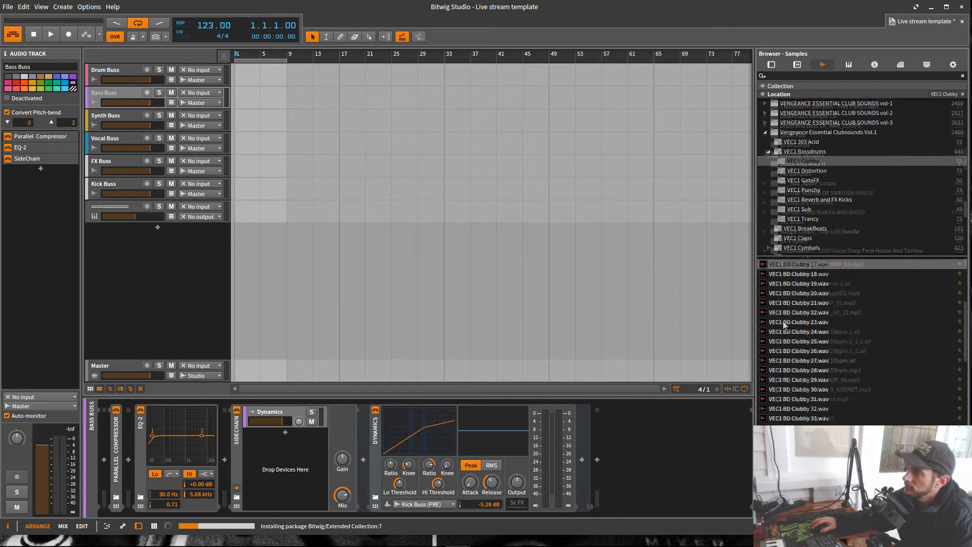
click(773, 274)
click(774, 264)
click(772, 285)
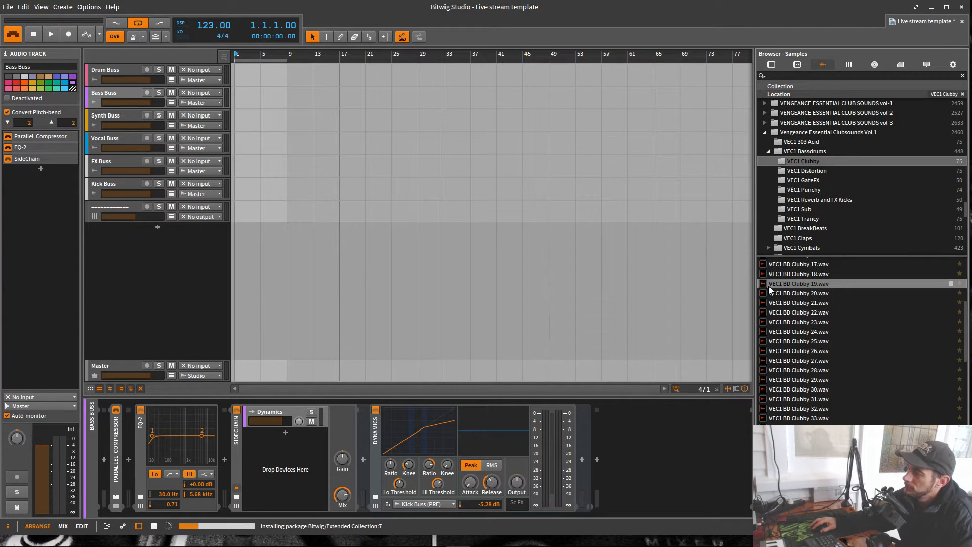
click(771, 307)
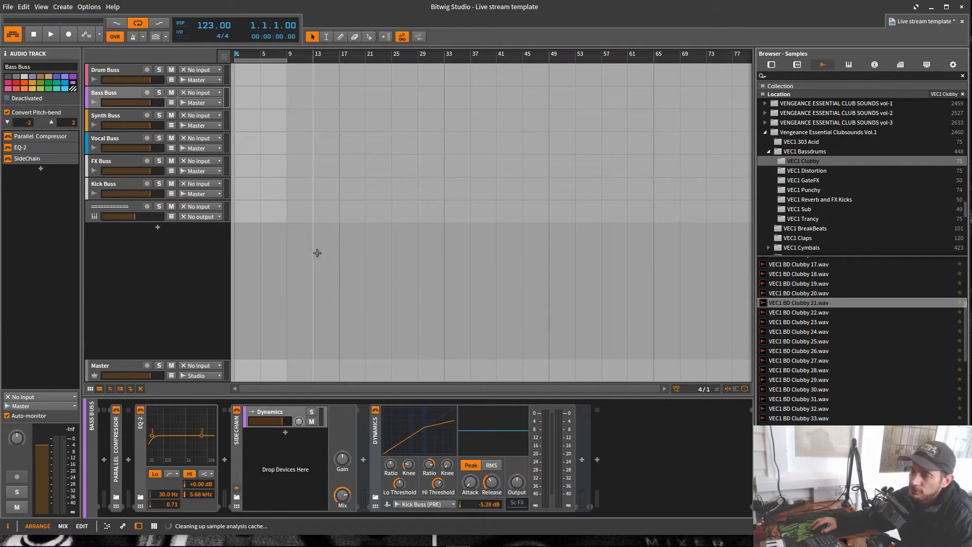
Create an audio track below the separator track and open a new one-bar clip at bar 1 for editing.
click(195, 244)
right_click(195, 246)
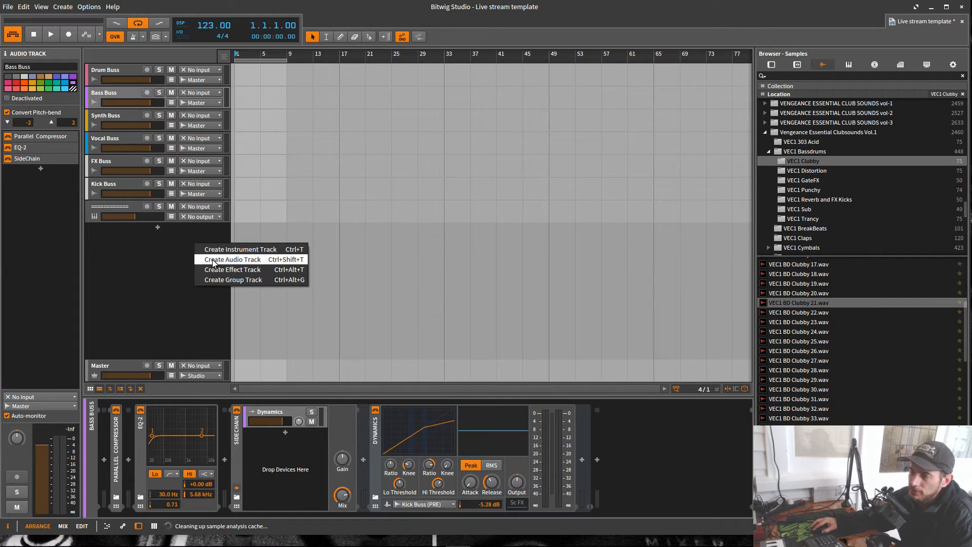
click(213, 262)
double_click(239, 236)
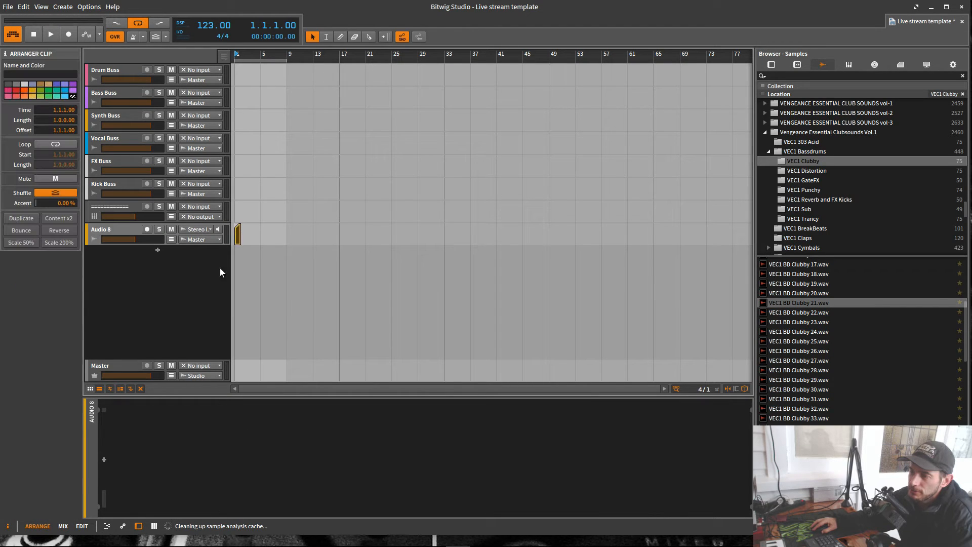
double_click(240, 241)
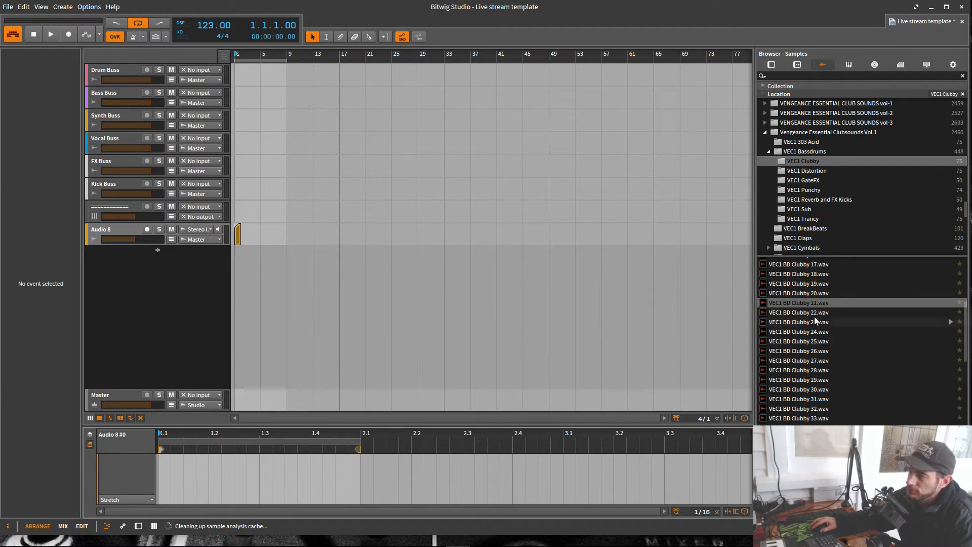
Place VEC1 BD Clubby 21.wav on all four beats of the clip, start playback and extend the looped clip to 8 bars.
drag(793, 304, 320, 462)
drag(320, 458, 369, 459)
key(space)
drag(240, 237, 286, 242)
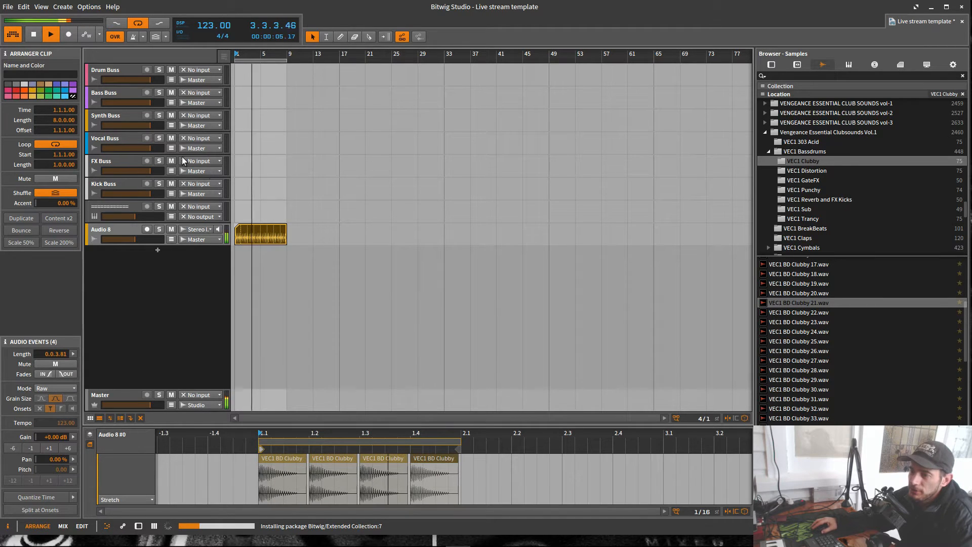
Route the new kick track's output to Kick Buss and display the Bass Buss device chain during playback.
click(199, 239)
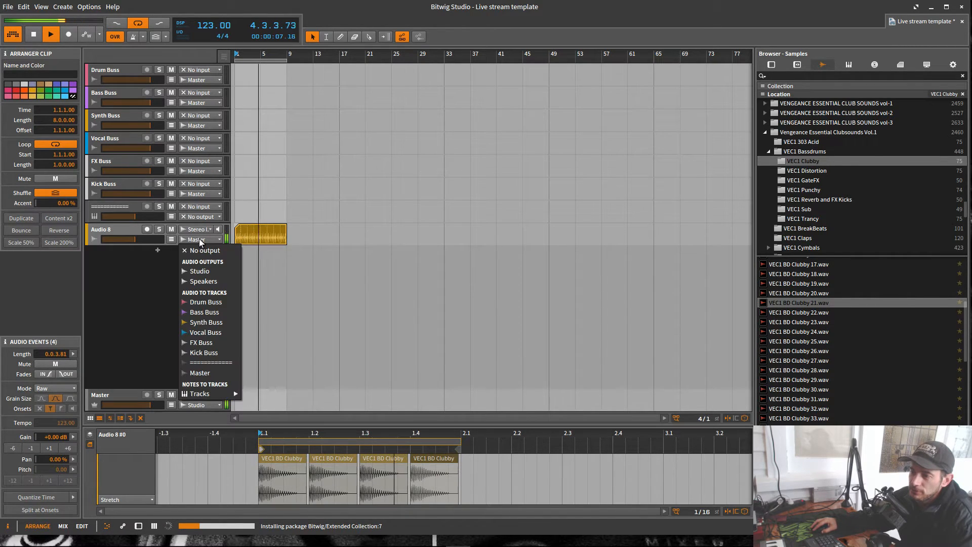
click(208, 353)
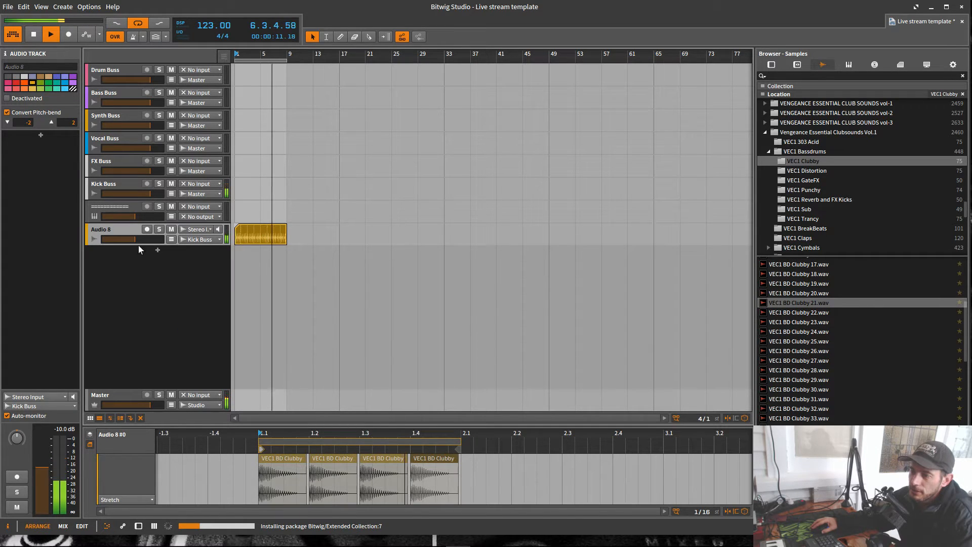
click(119, 96)
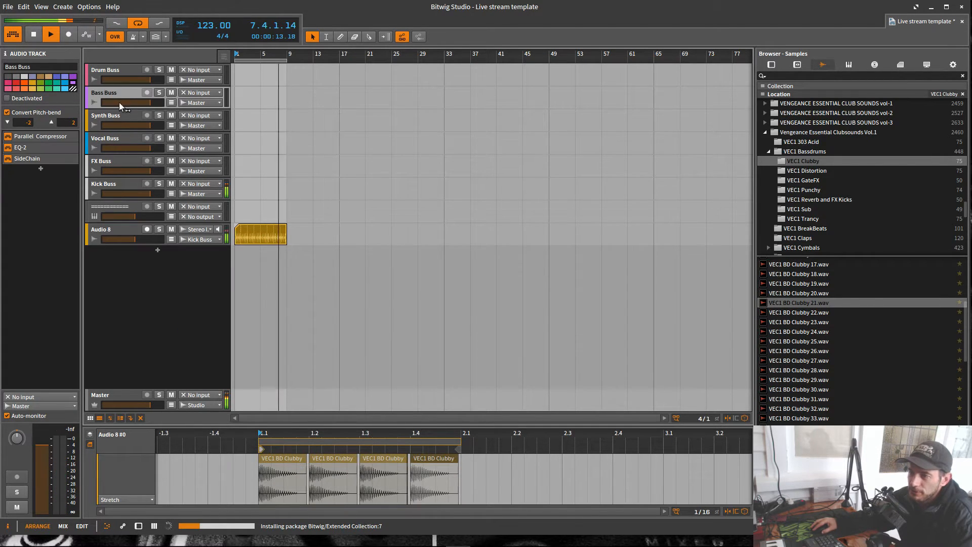
click(139, 526)
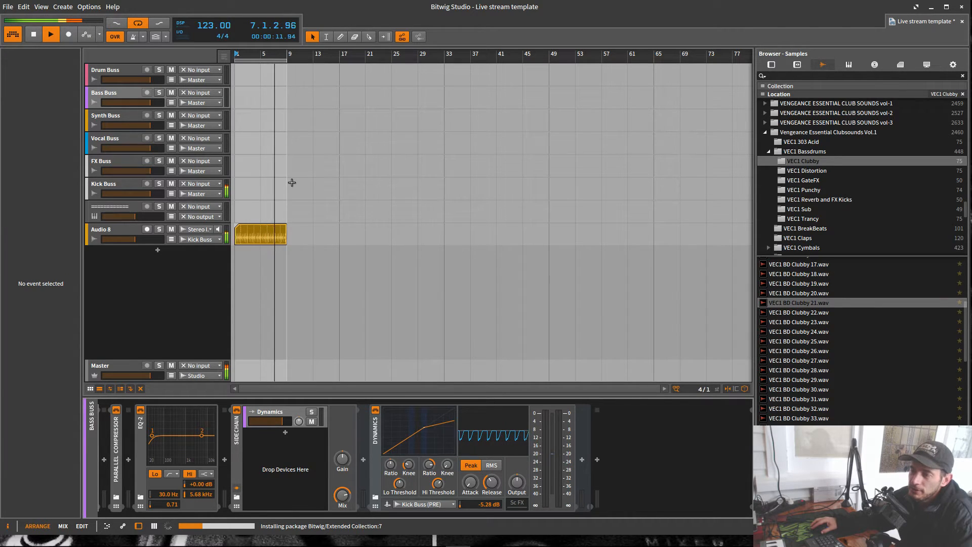
Stop playback and inspect the device chains of Synth Buss and Bass Buss.
click(106, 232)
key(space)
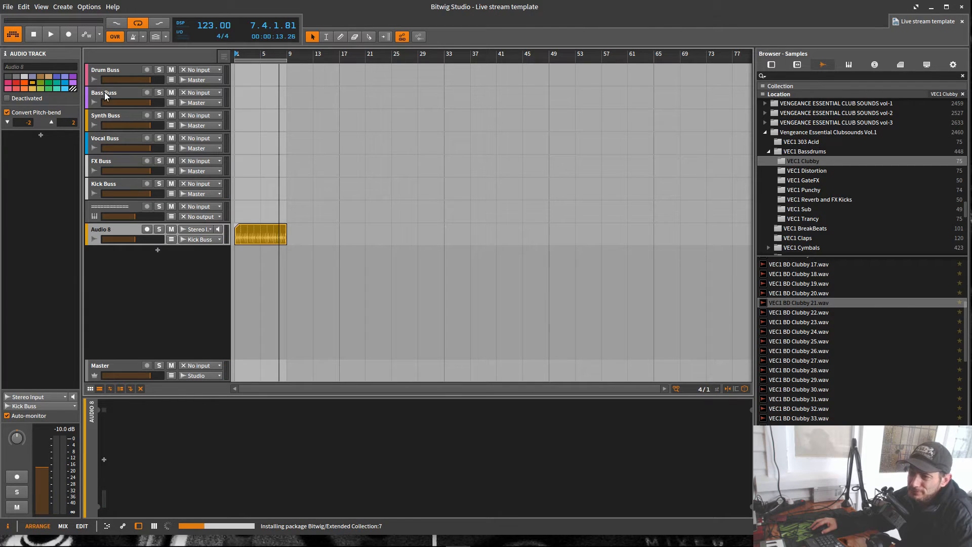
click(113, 118)
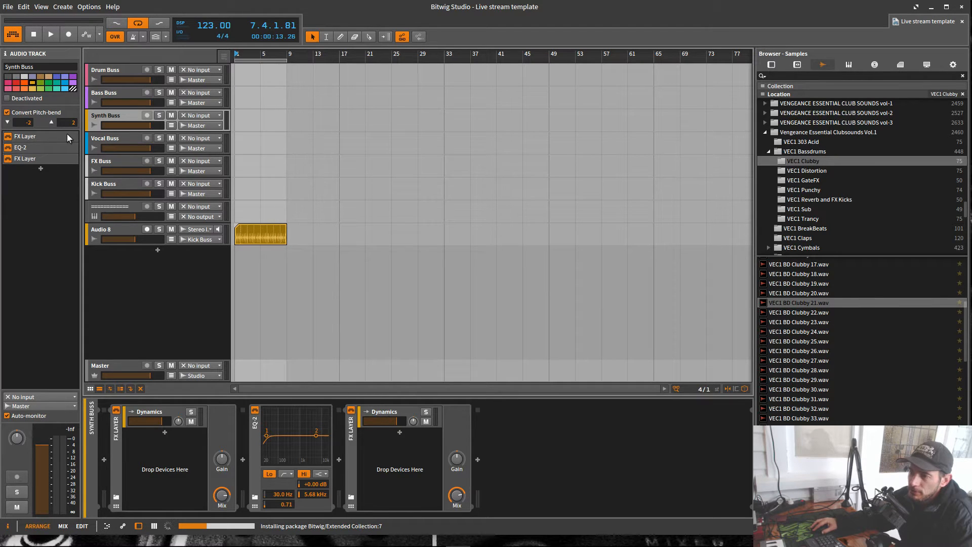
click(106, 98)
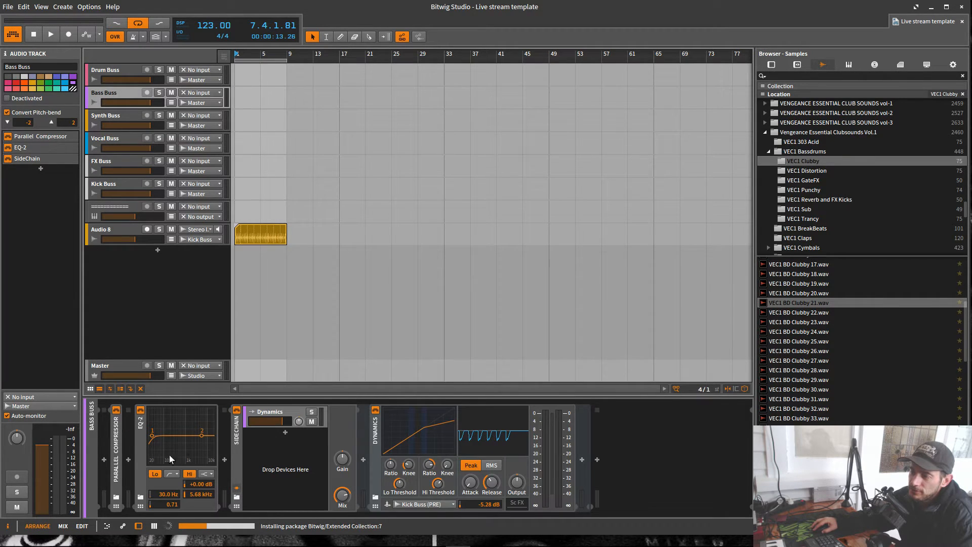
Collapse the SideChain and EQ-2 devices on Bass Buss and compare its chain with Synth Buss.
click(138, 448)
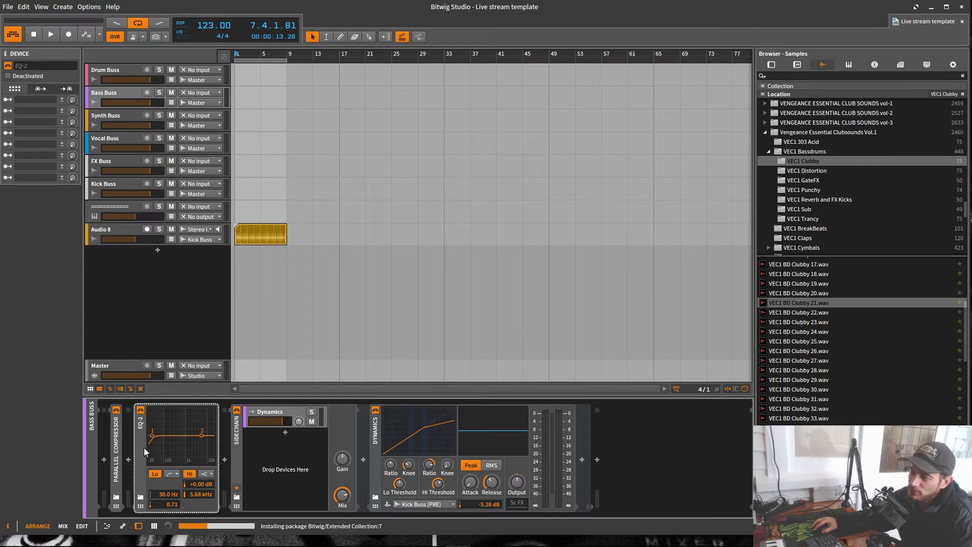
click(236, 448)
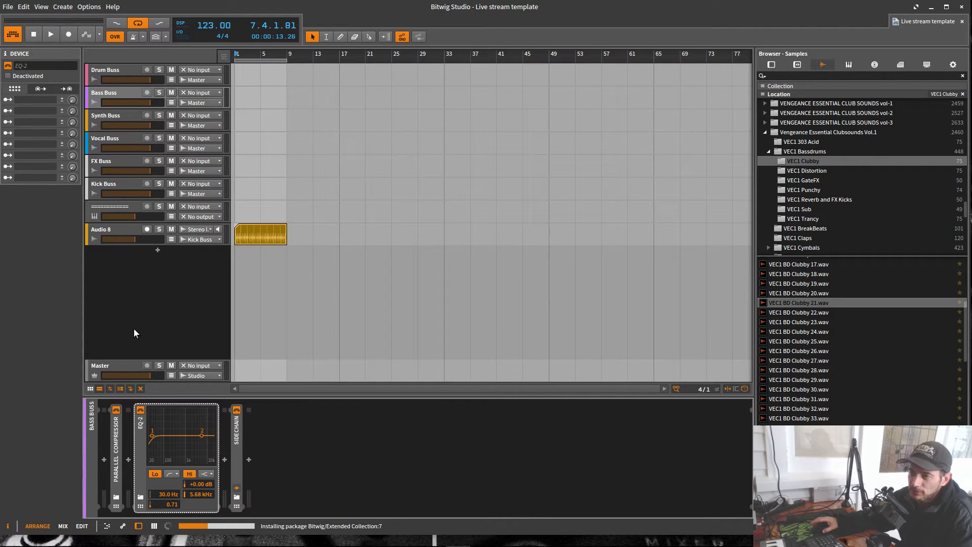
click(136, 458)
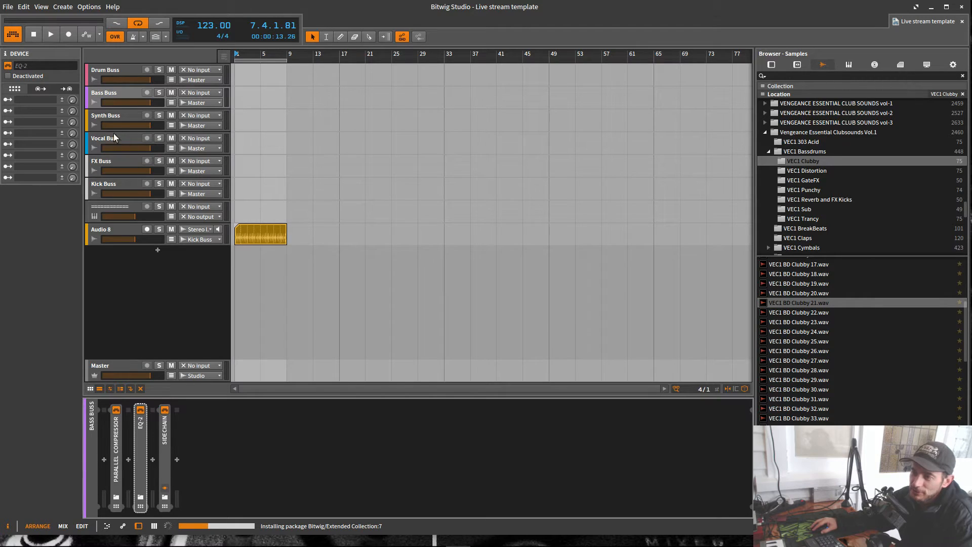
click(121, 117)
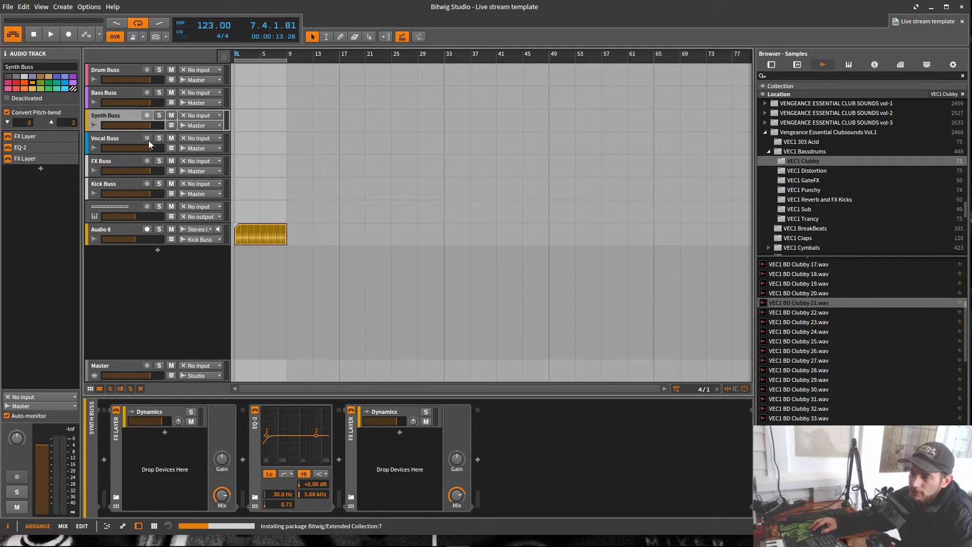
click(103, 93)
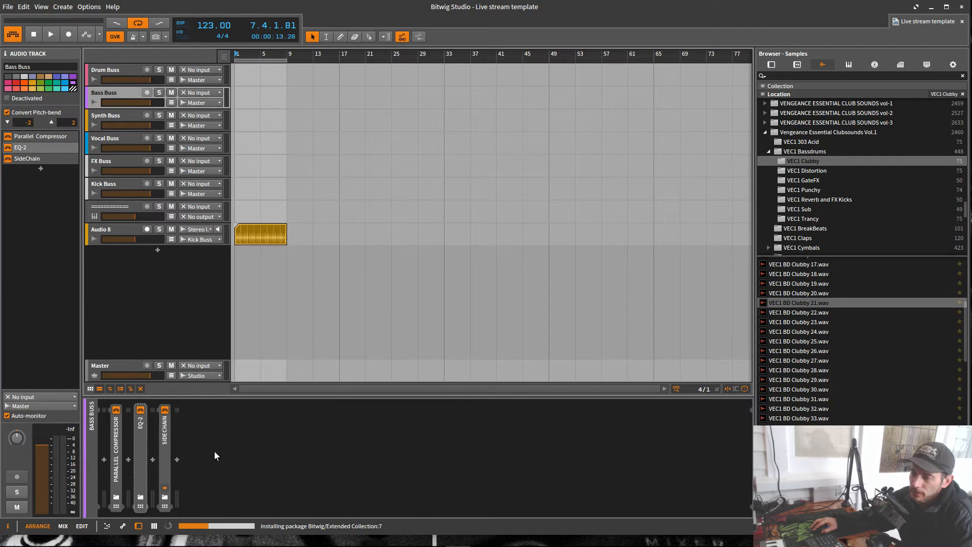
Replace all devices on Synth Buss with copies of Bass Buss's Parallel Compressor, EQ-2 and SideChain.
click(166, 436)
shift+click(117, 439)
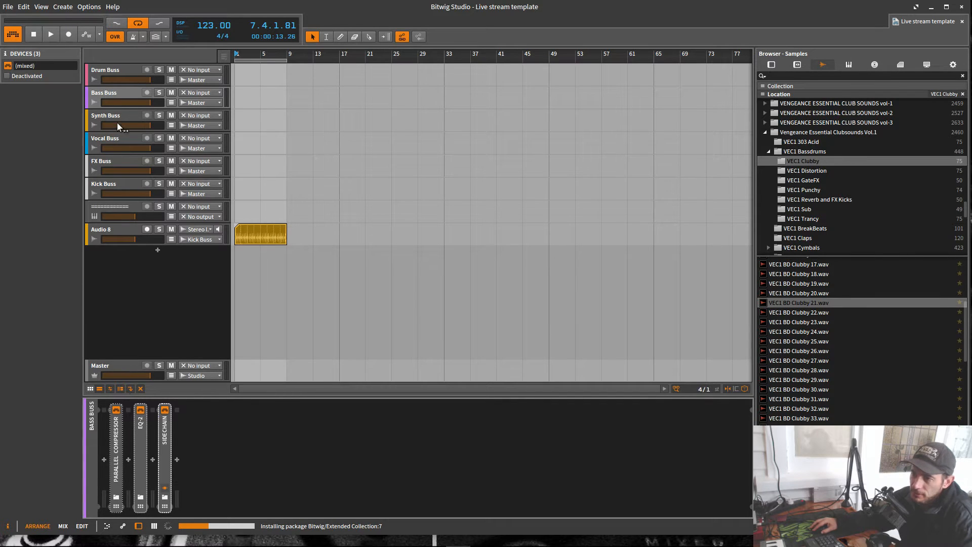
click(117, 129)
click(141, 462)
shift+click(117, 461)
key(Delete)
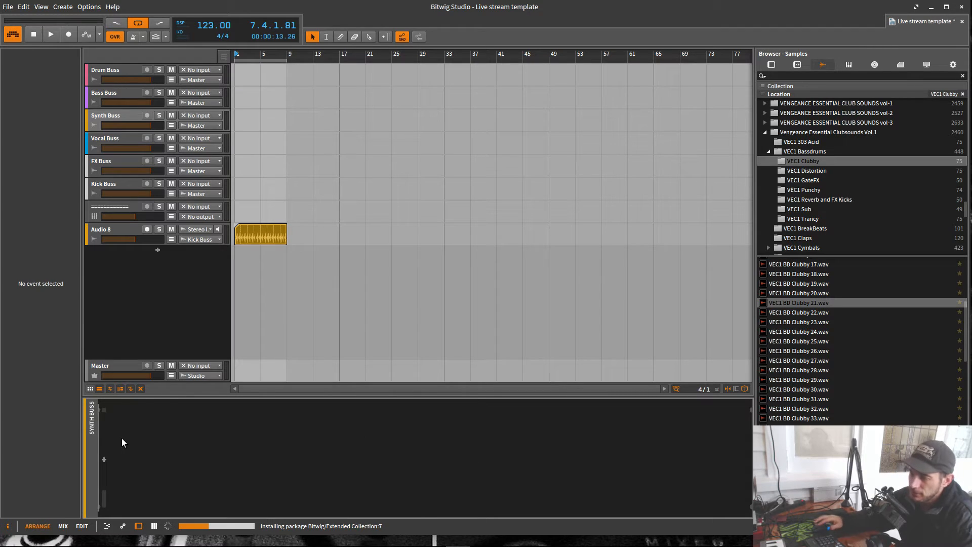
key(ctrl+z)
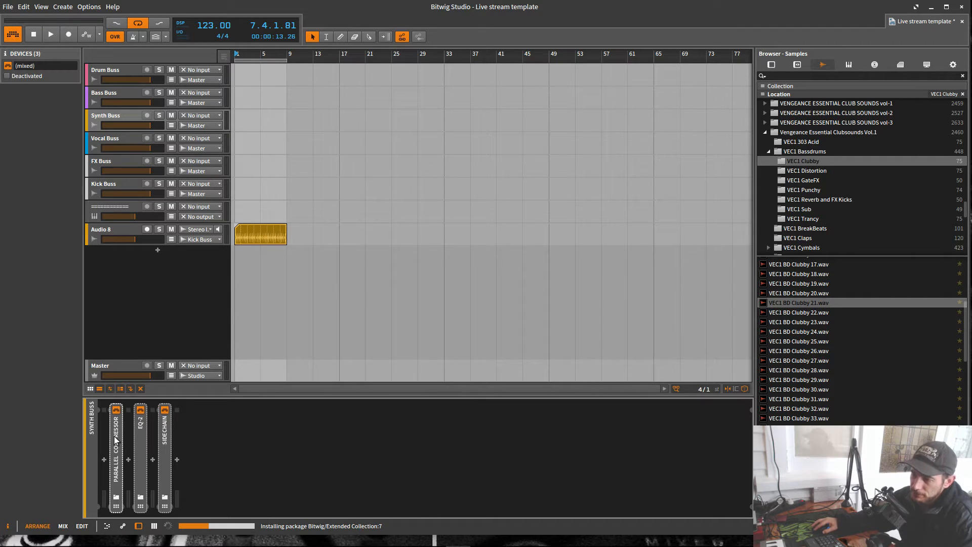
Set the sidechain source of the Dynamics device in Synth Buss's SideChain to Kick Buss (PRE) and test it with brief playback.
double_click(162, 440)
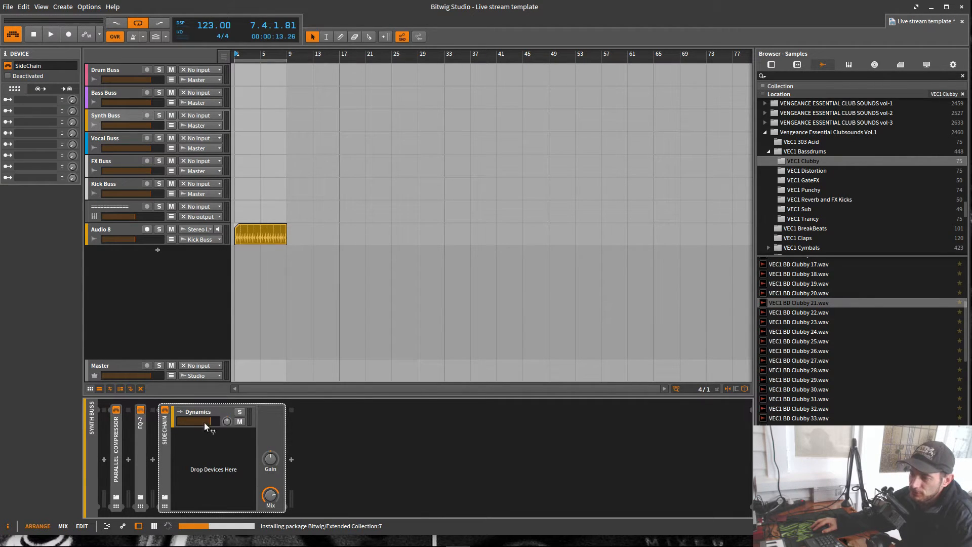
click(202, 412)
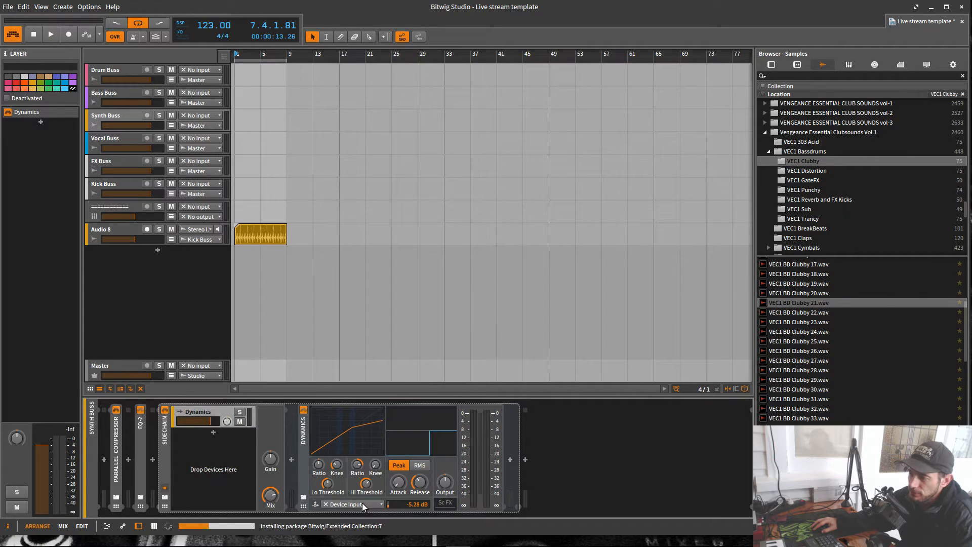
click(363, 502)
mouse_move(368, 430)
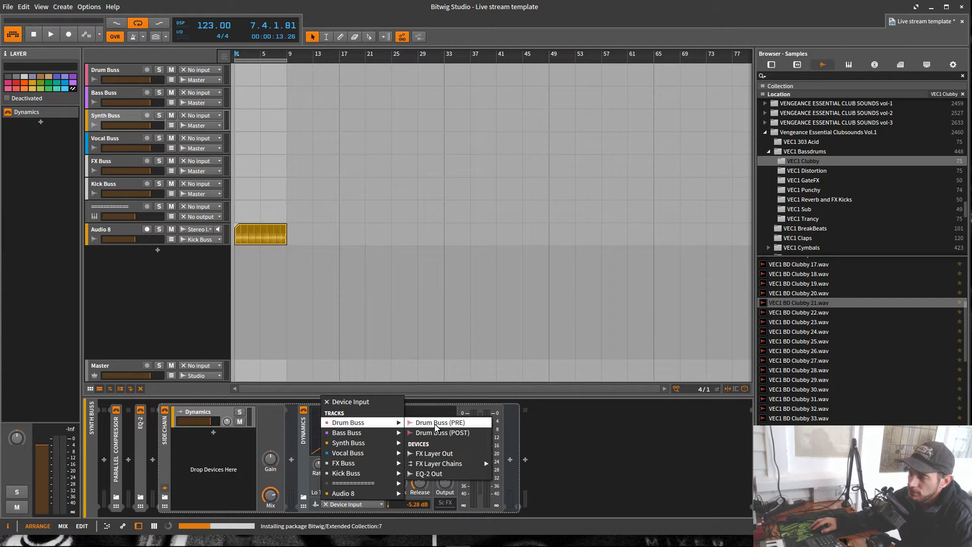
mouse_move(383, 476)
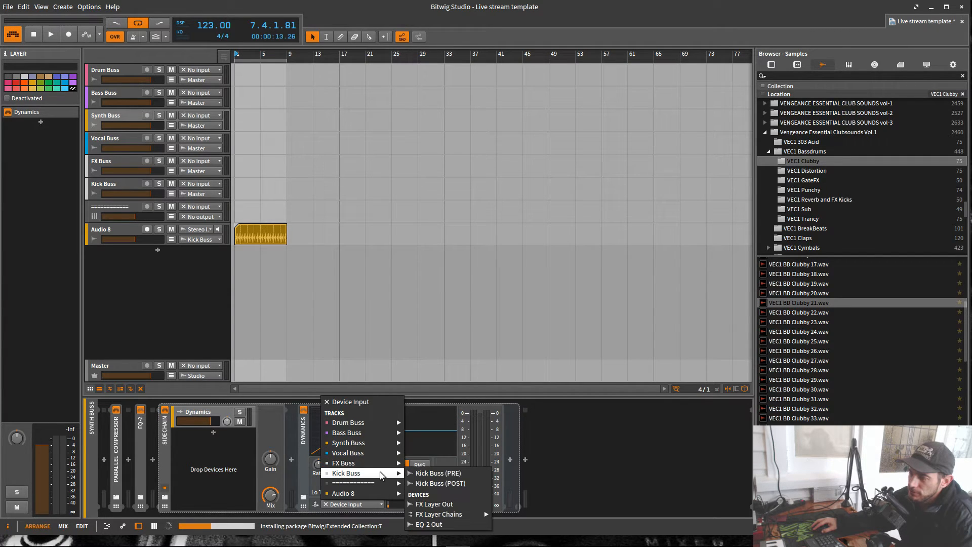
click(419, 475)
key(space)
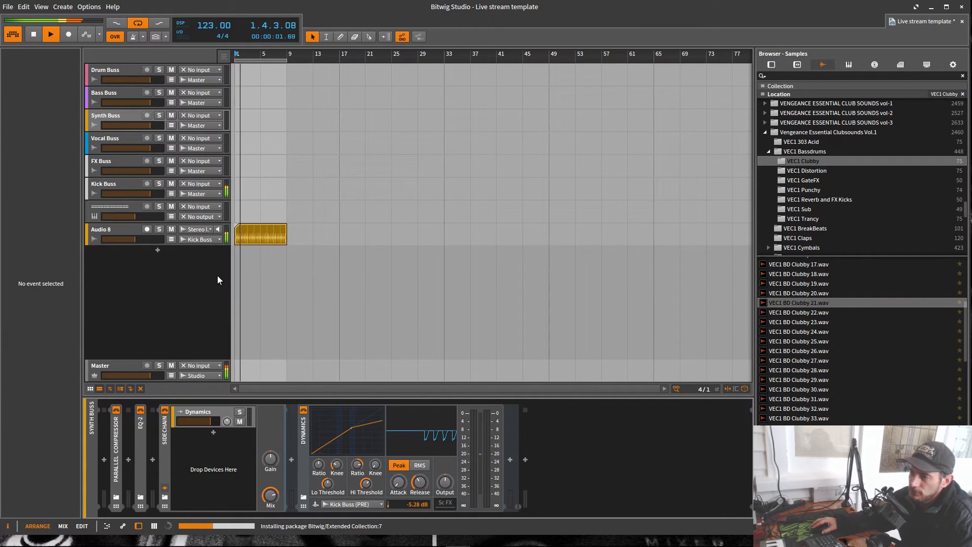
key(space)
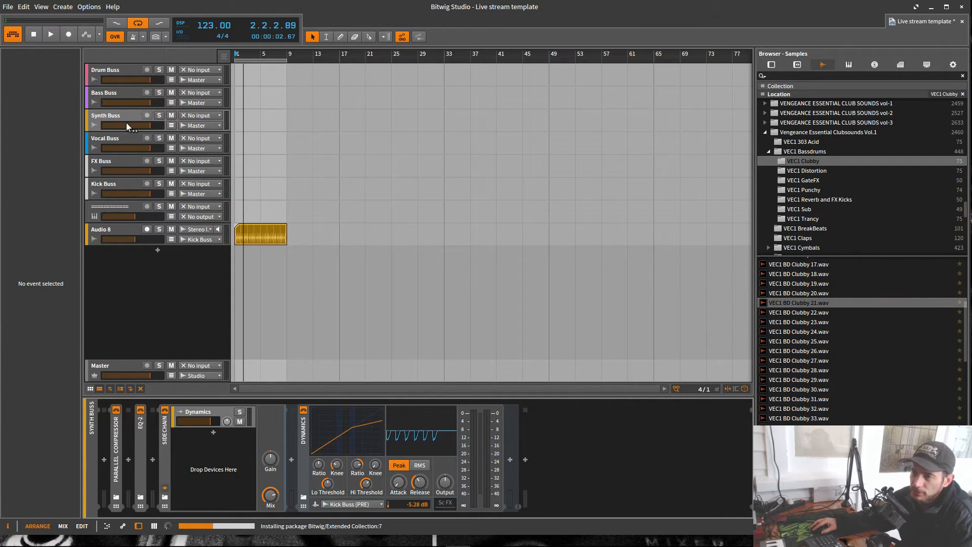
Replace the FX Layer and EQ-2 on Vocal Buss with a copy of Synth Buss's Parallel Compressor and save the project.
click(118, 139)
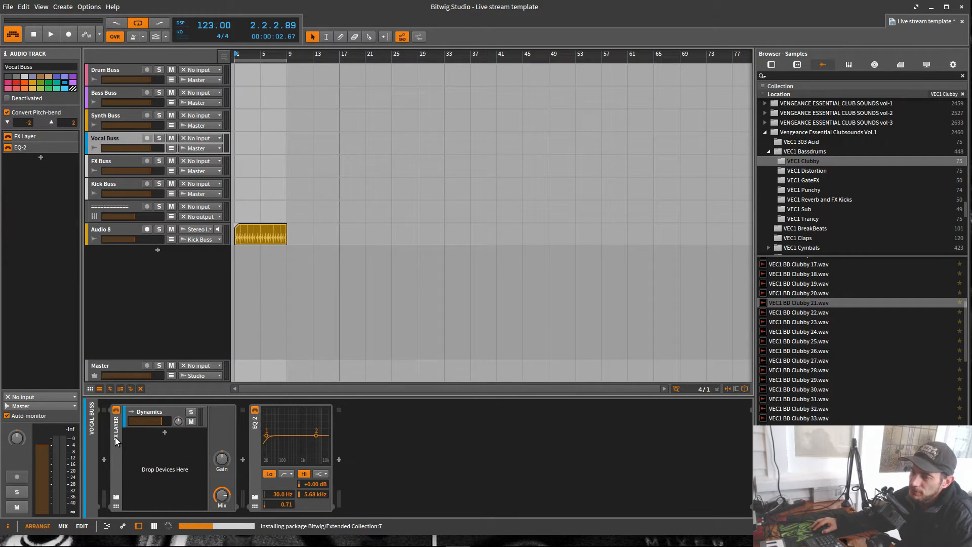
click(114, 123)
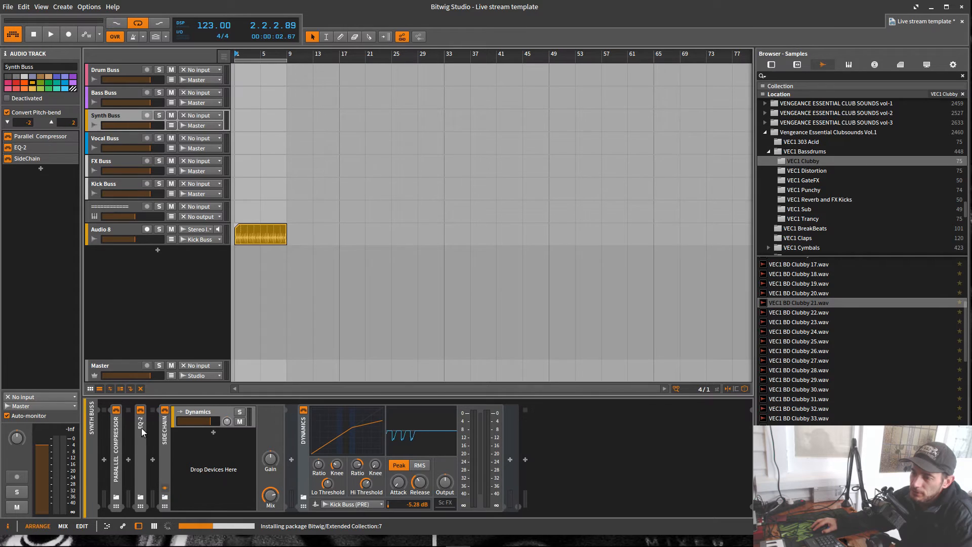
click(116, 446)
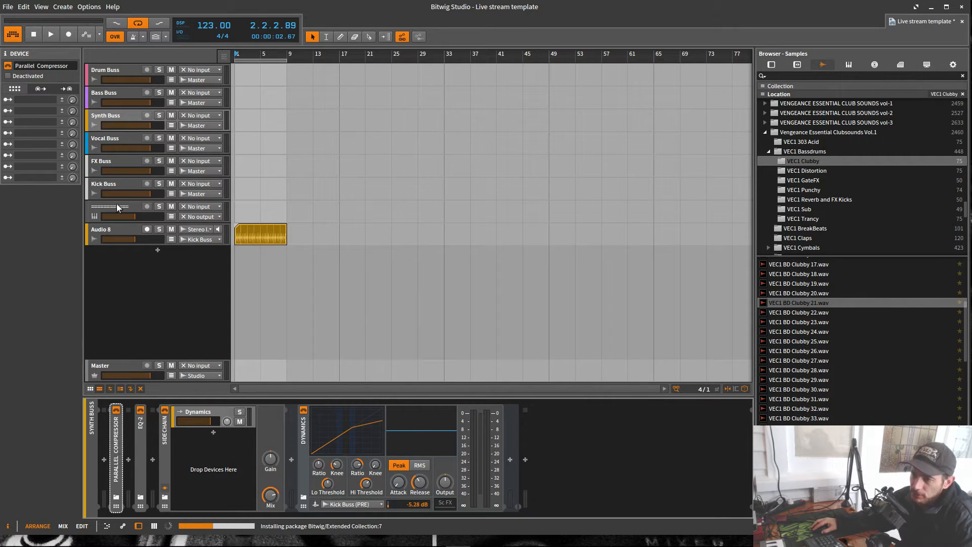
click(112, 136)
click(117, 443)
shift+click(257, 446)
key(Delete)
key(ctrl+v)
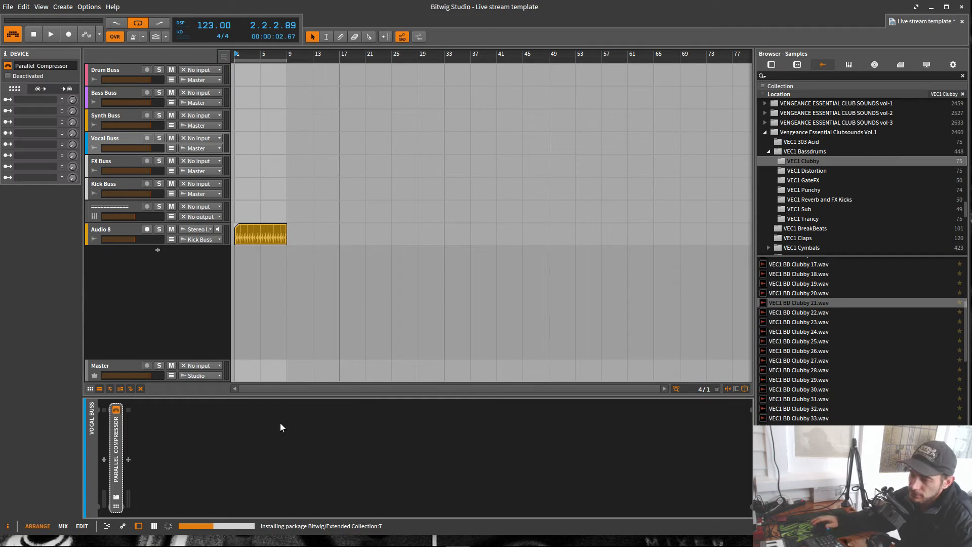
key(ctrl+s)
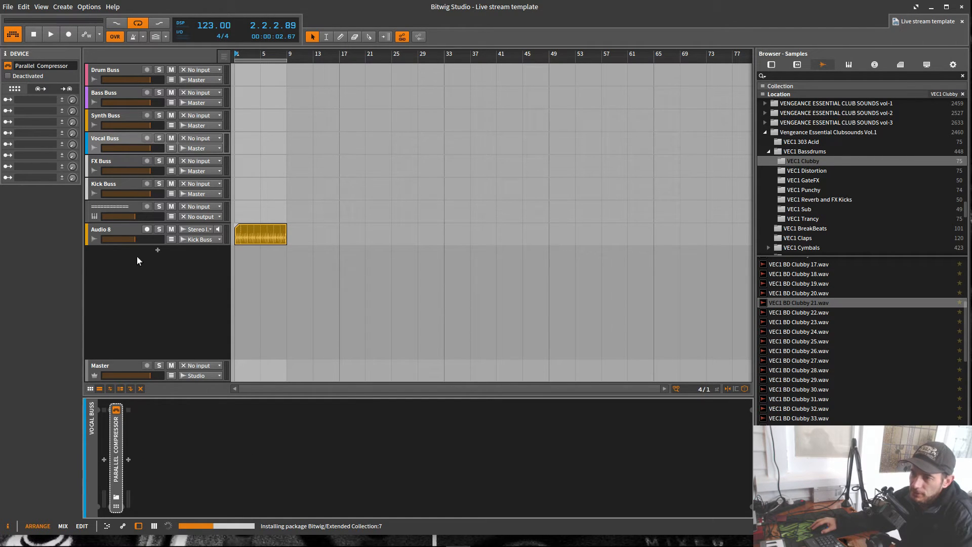
Replace the FX Layer on FX Buss with a copy of Synth Buss's Parallel Compressor, placed before EQ-2.
click(114, 116)
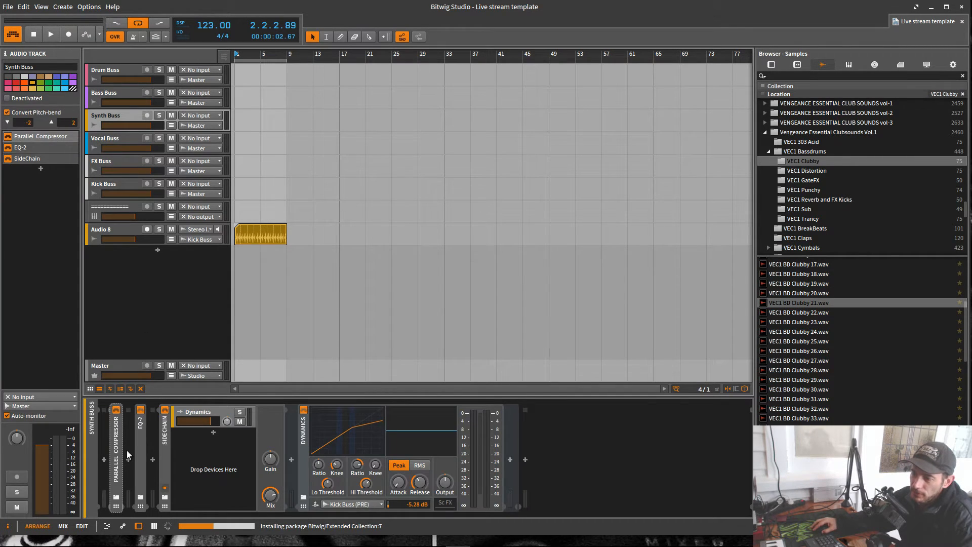
click(144, 323)
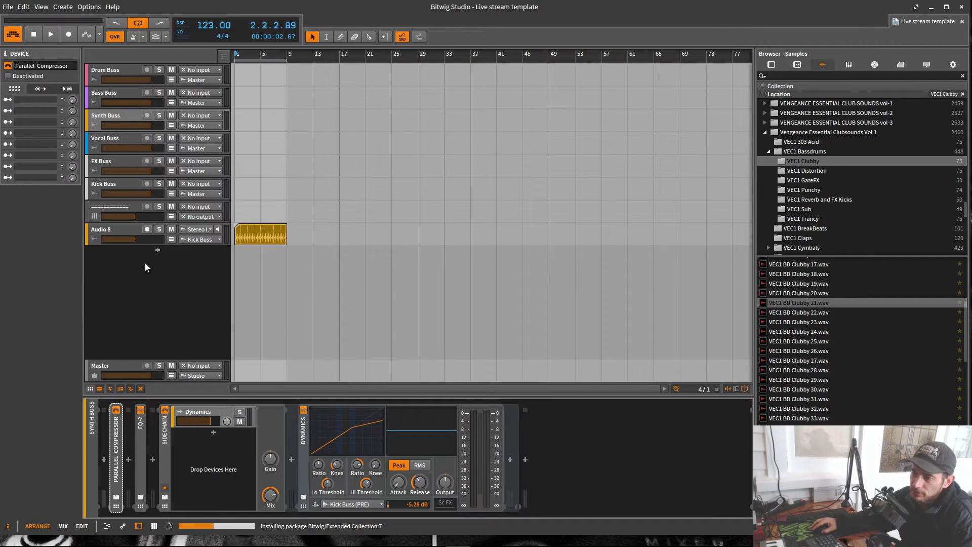
click(119, 135)
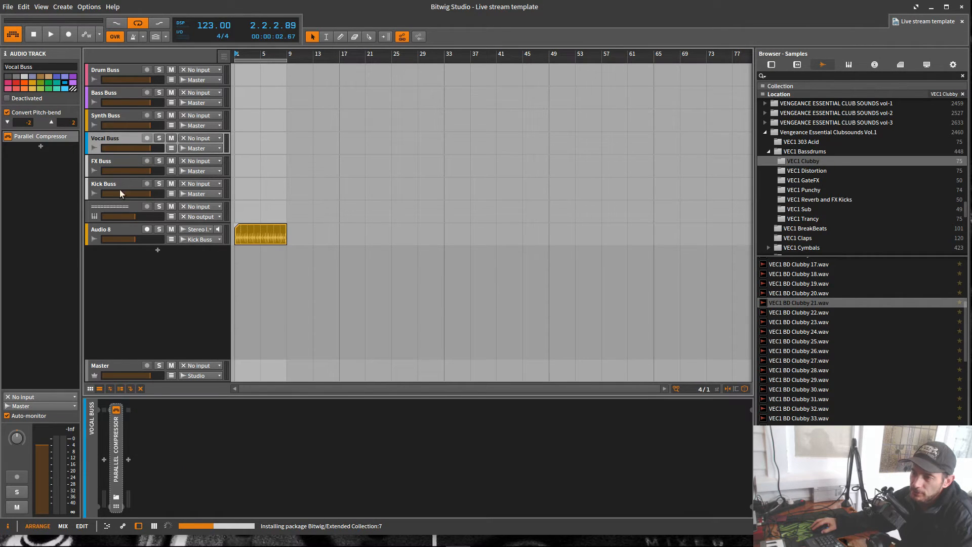
click(124, 158)
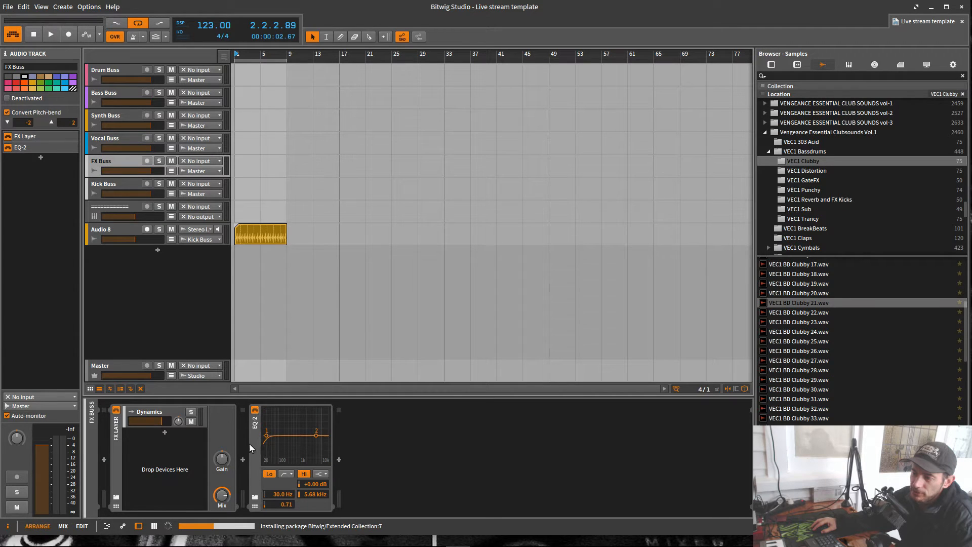
click(112, 458)
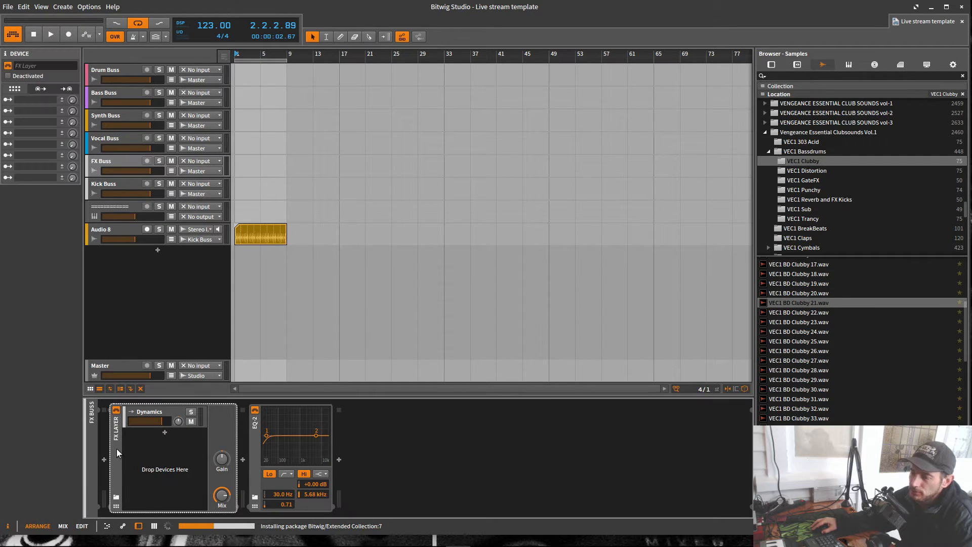
key(Delete)
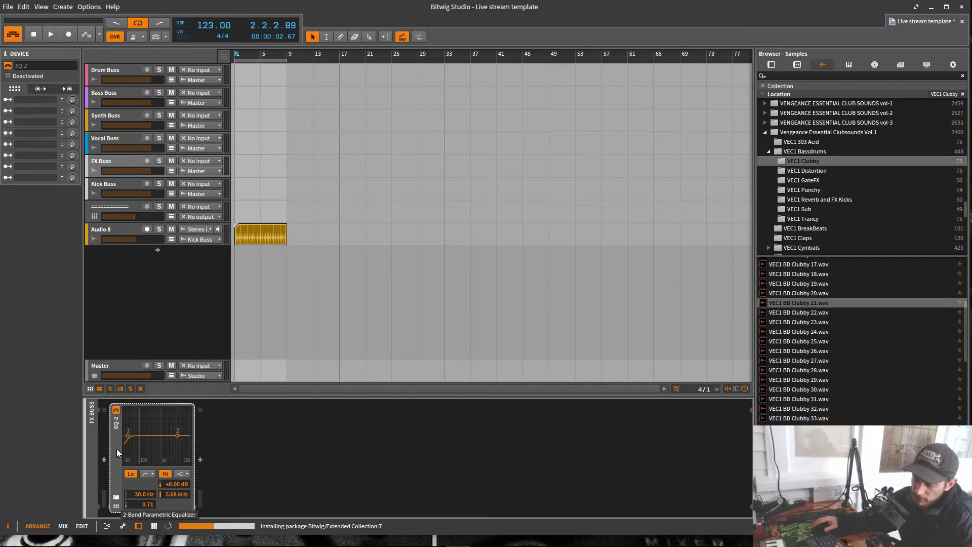
key(ctrl+v)
drag(212, 458, 105, 449)
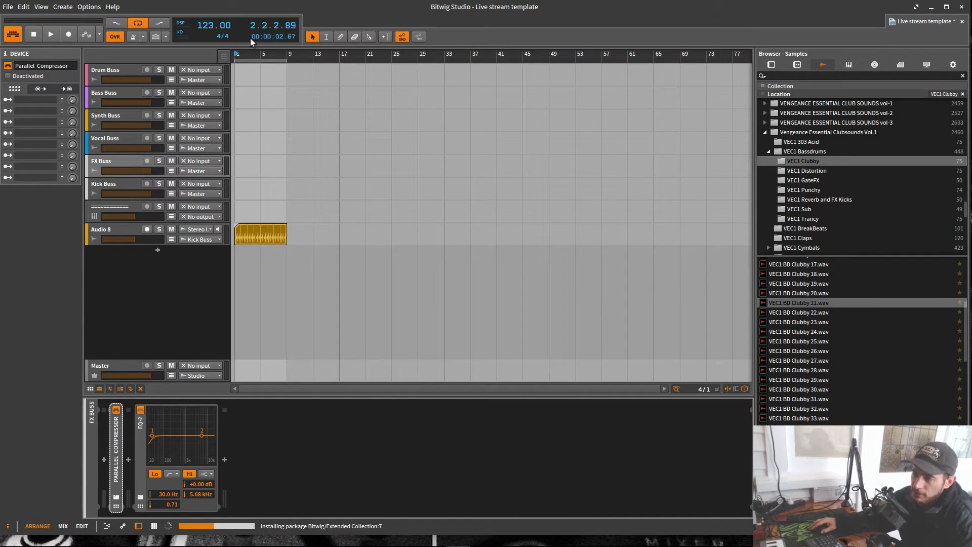
Copy the SideChain device from Synth Buss to the end of FX Buss's chain, after EQ-2.
click(126, 120)
click(165, 449)
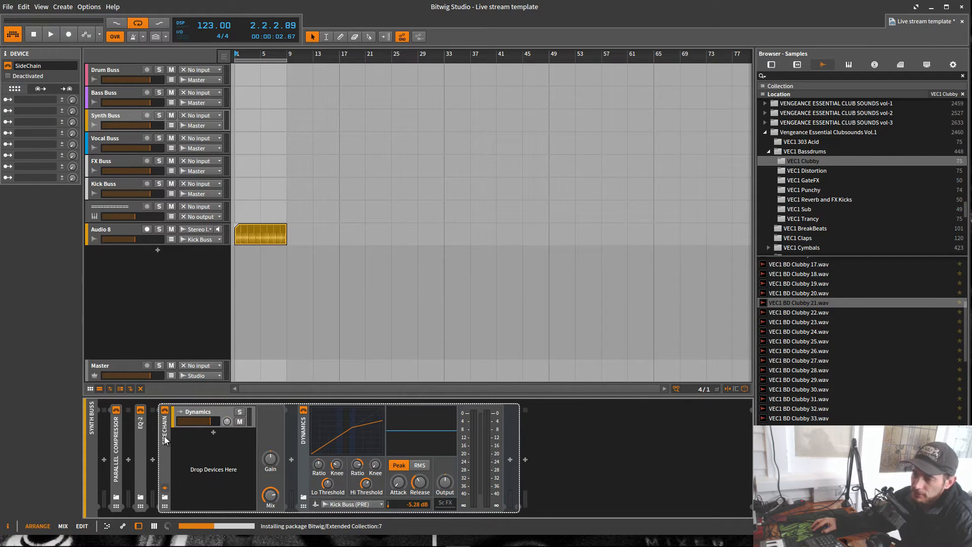
click(165, 436)
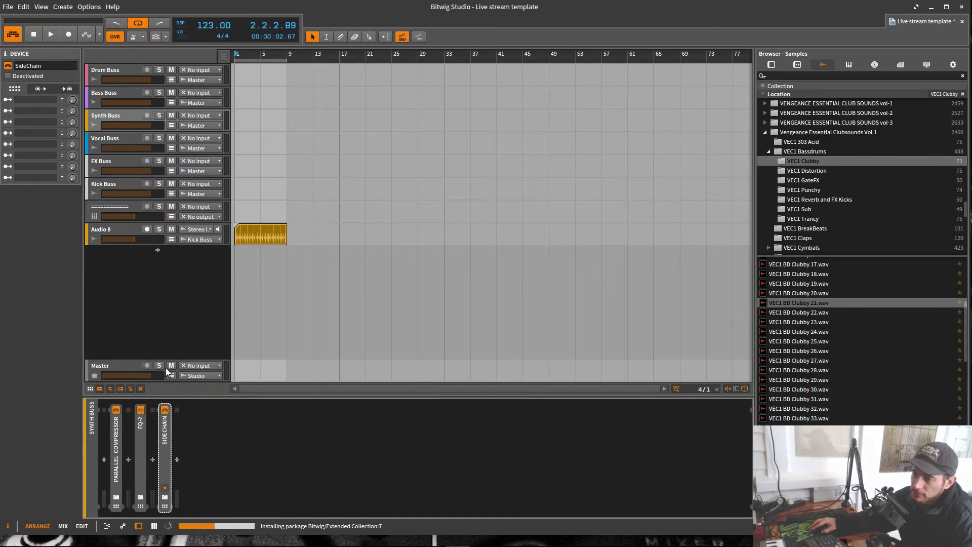
click(111, 136)
click(103, 167)
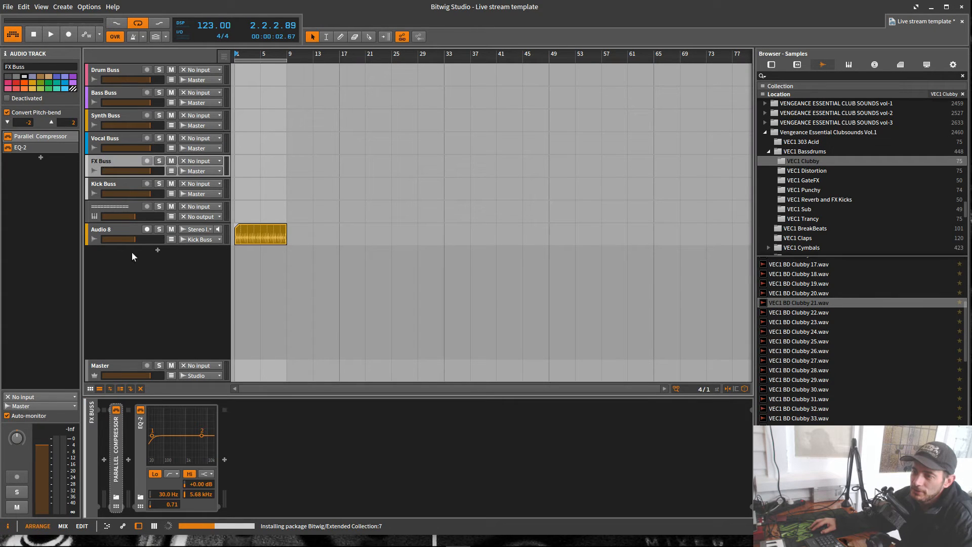
click(273, 446)
key(ctrl+v)
drag(140, 435, 384, 454)
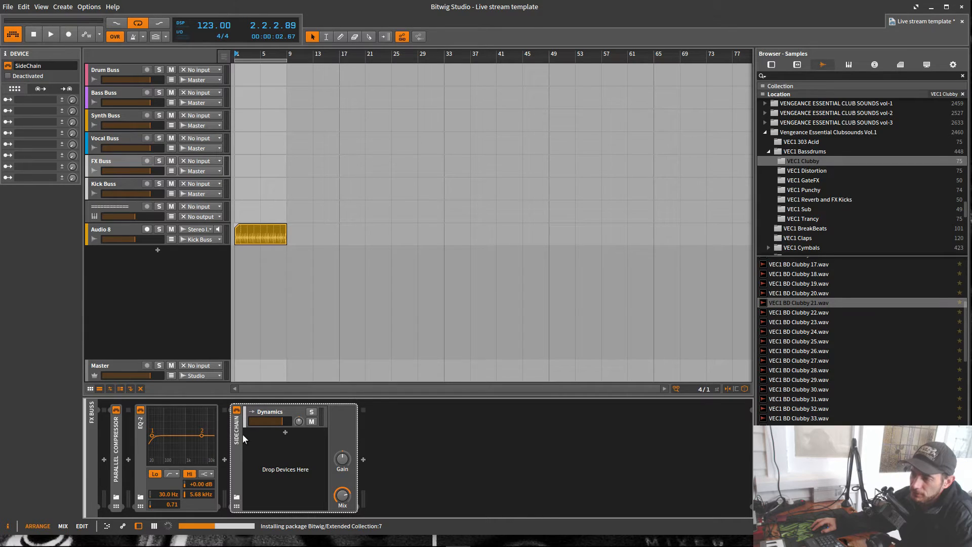
Collapse EQ-2 on FX Buss and set the sidechain source of its SideChain Dynamics to Kick Buss (PRE).
click(141, 454)
double_click(141, 453)
click(198, 412)
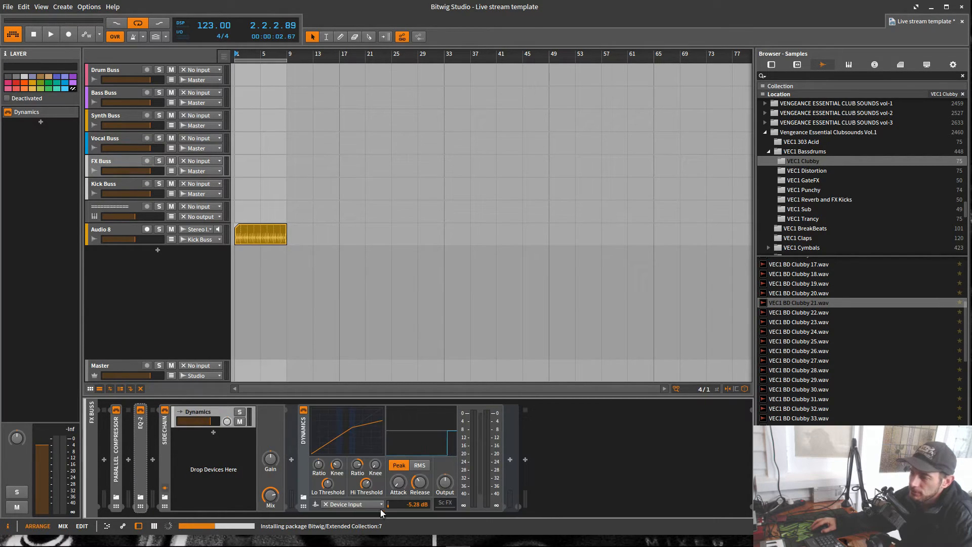
click(357, 503)
mouse_move(374, 427)
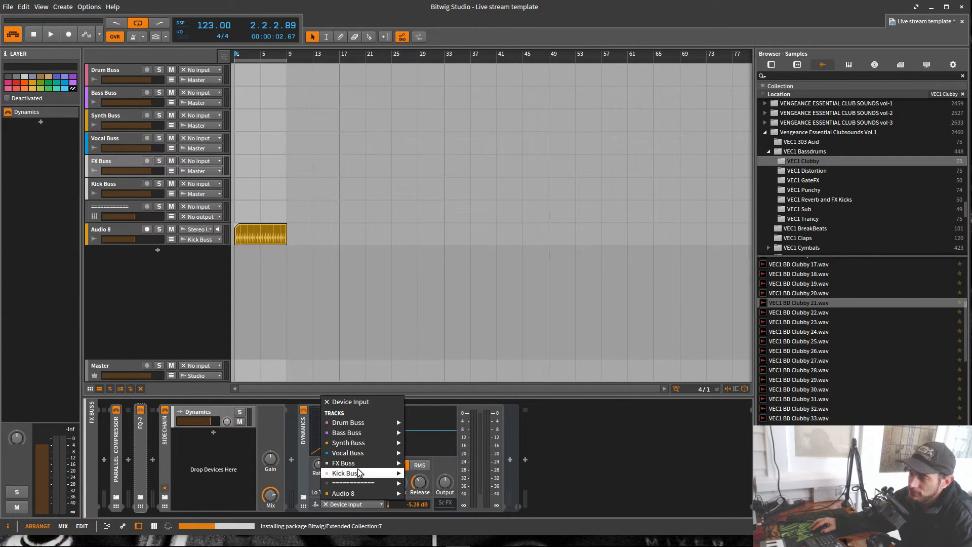
mouse_move(396, 474)
click(458, 474)
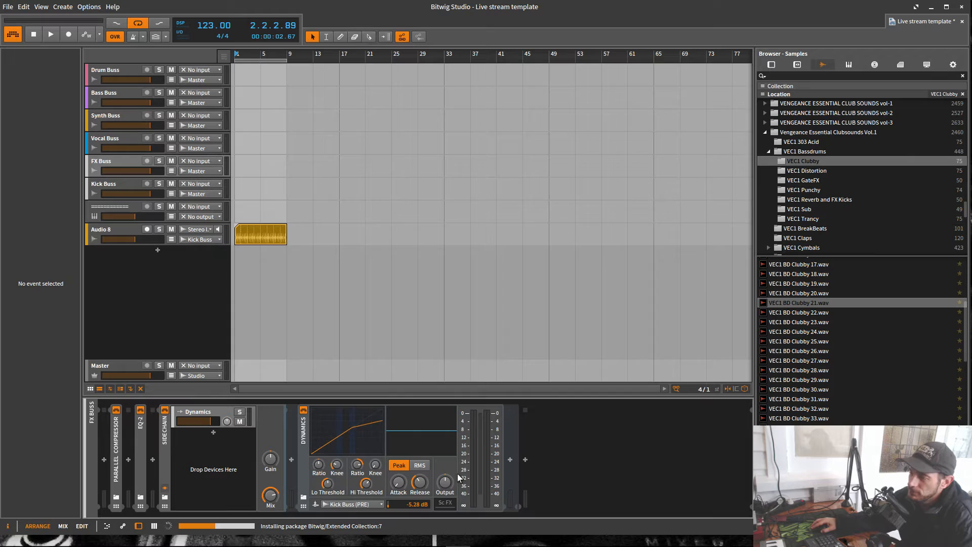
Save the project and briefly play the kick loop to check the sidechain compression on FX Buss.
key(ctrl+s)
key(space)
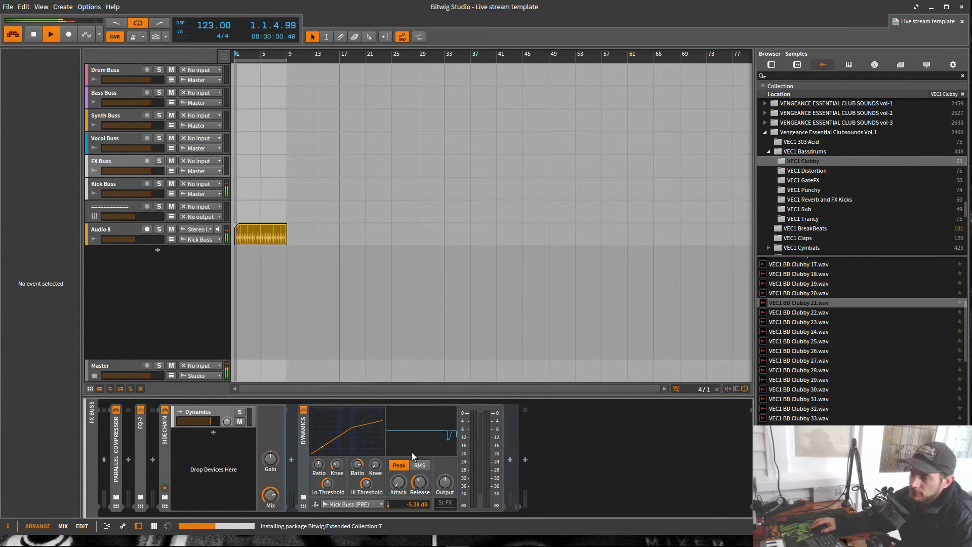
key(space)
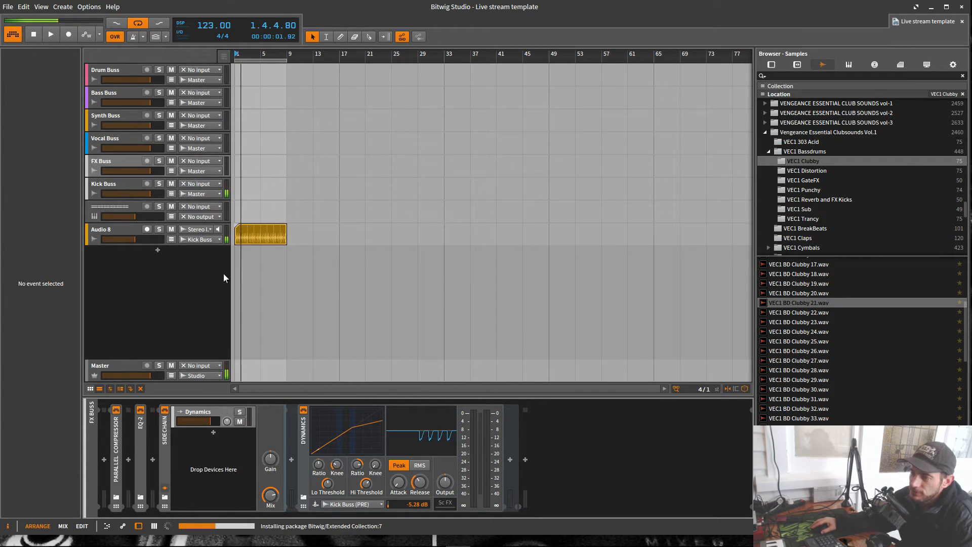
Replace the FX Layer and EQ-2 on Kick Buss with a copy of FX Buss's Parallel Compressor.
click(108, 185)
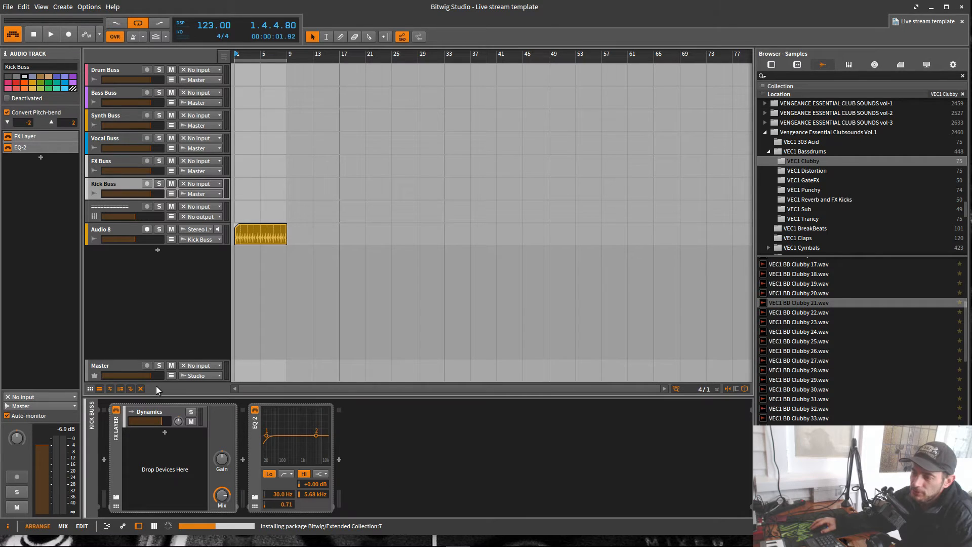
click(101, 161)
click(120, 458)
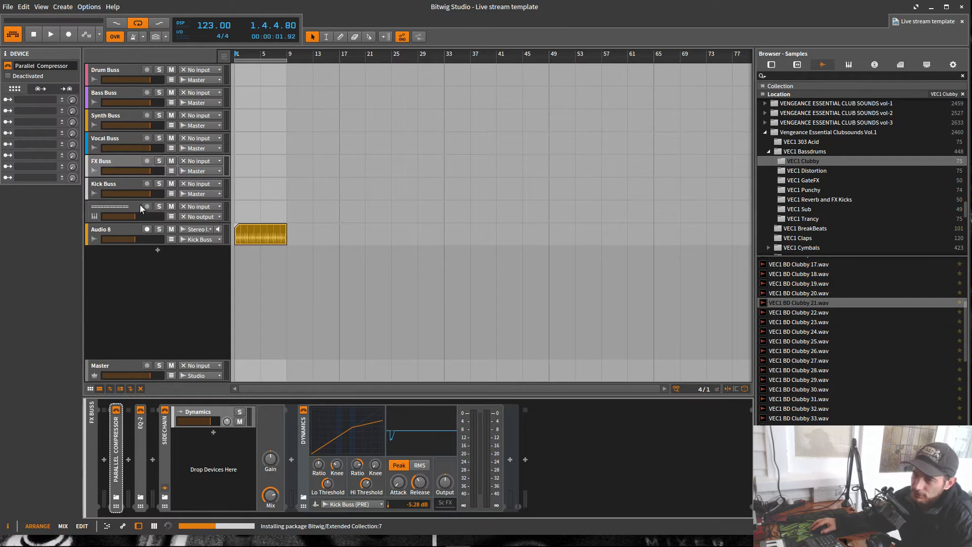
click(132, 182)
click(118, 438)
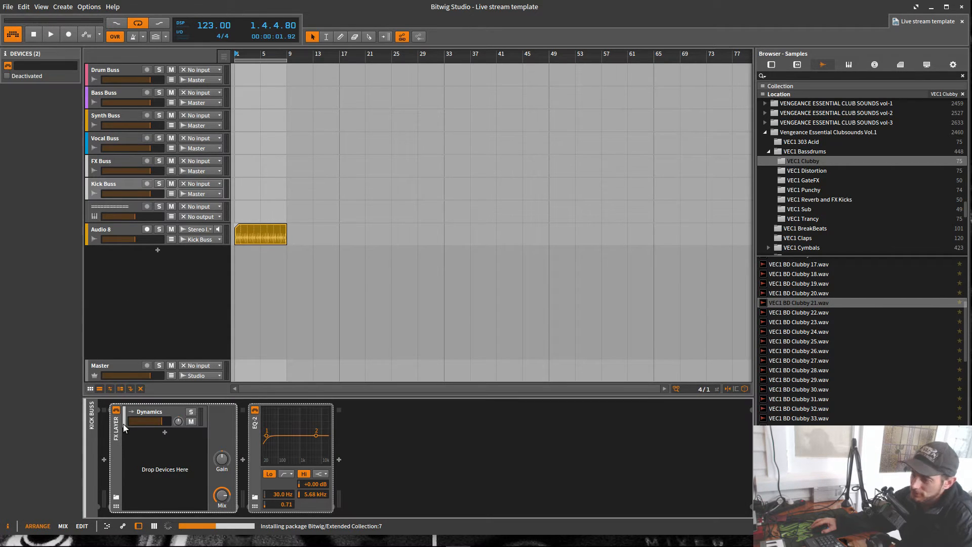
key(Delete)
key(ctrl+v)
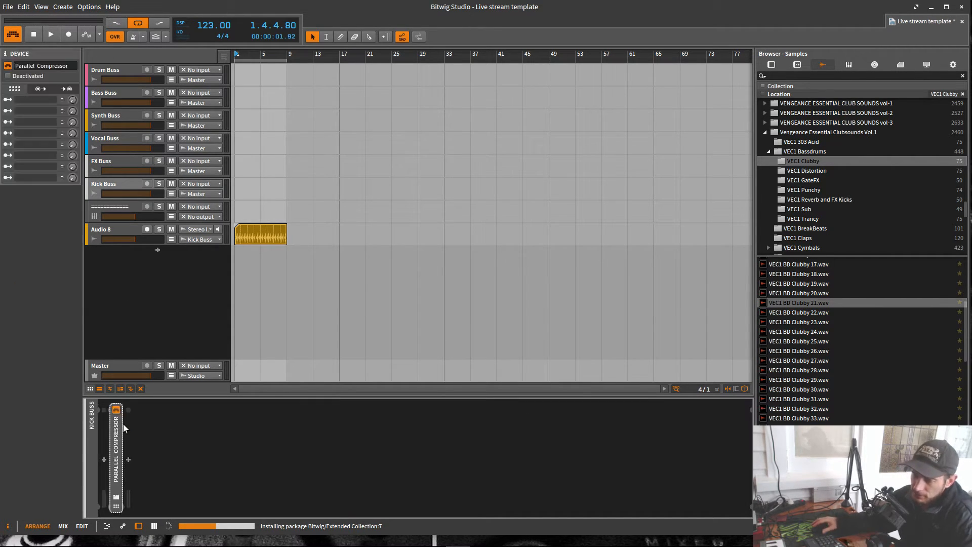
Copy EQ-2 from FX Buss to Kick Buss, placed collapsed after the Parallel Compressor, and save the project.
click(106, 162)
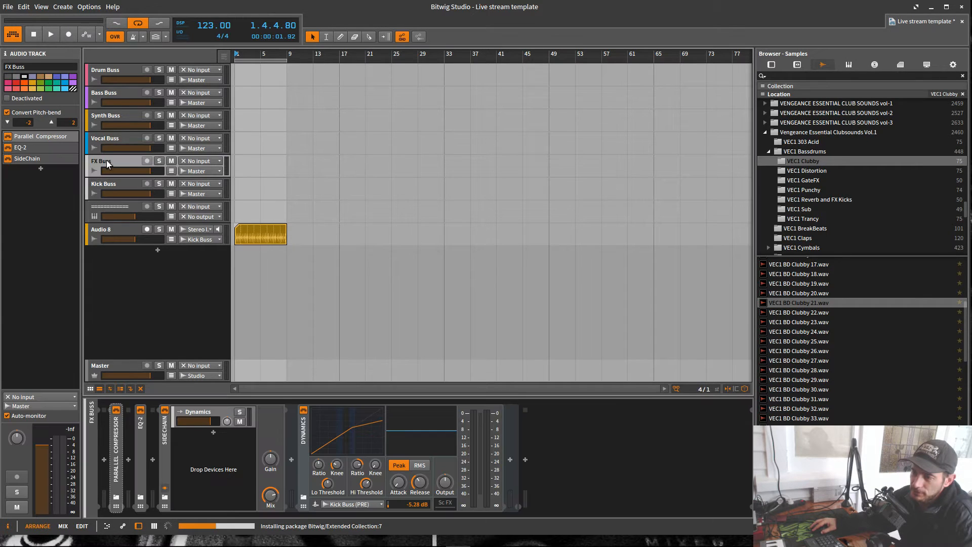
click(144, 458)
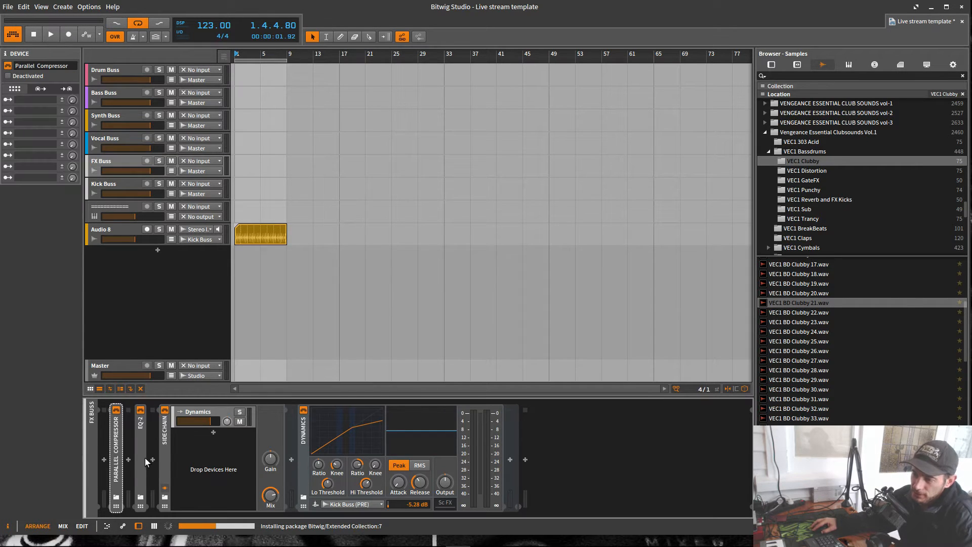
click(115, 182)
key(ctrl+v)
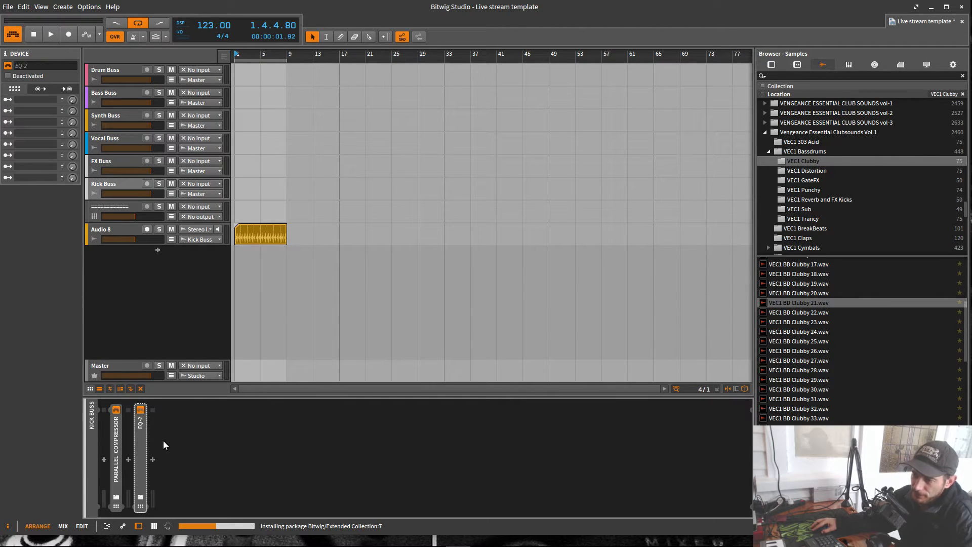
click(113, 446)
double_click(141, 447)
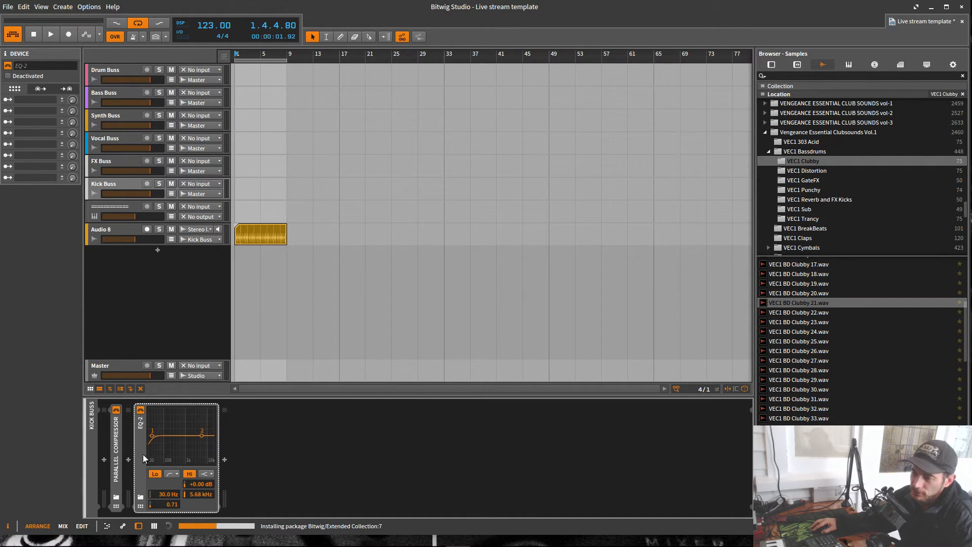
double_click(139, 476)
key(ctrl+s)
double_click(142, 467)
double_click(139, 466)
double_click(139, 464)
double_click(138, 462)
double_click(114, 448)
double_click(115, 451)
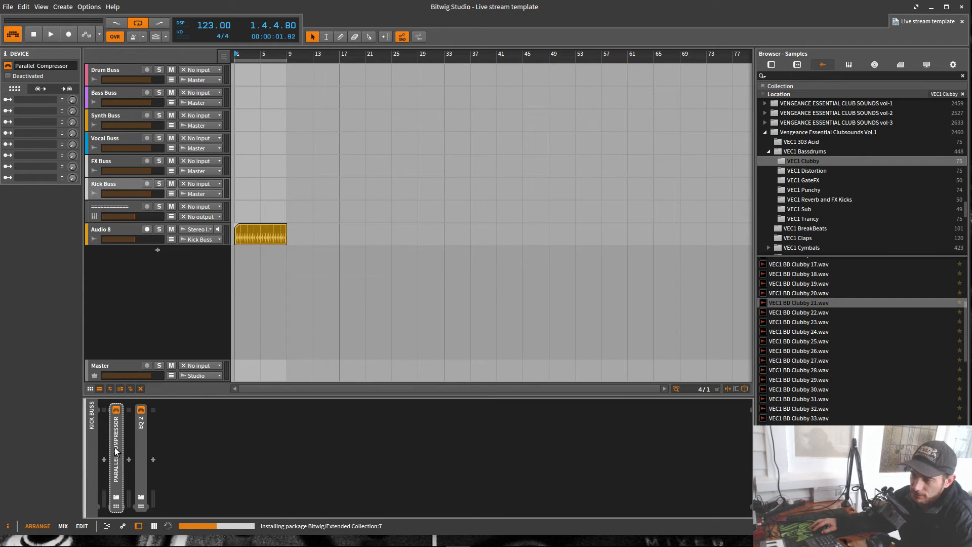
click(139, 437)
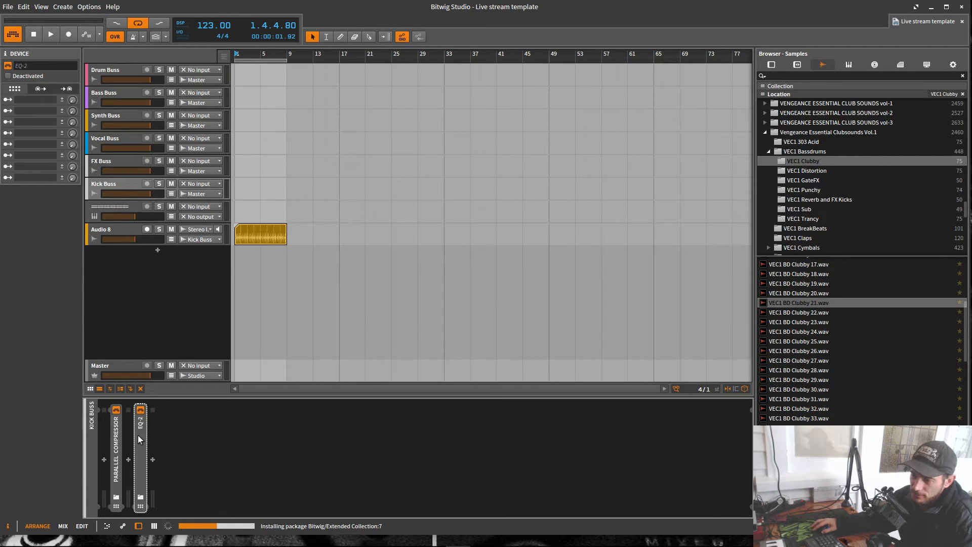
double_click(137, 436)
double_click(138, 435)
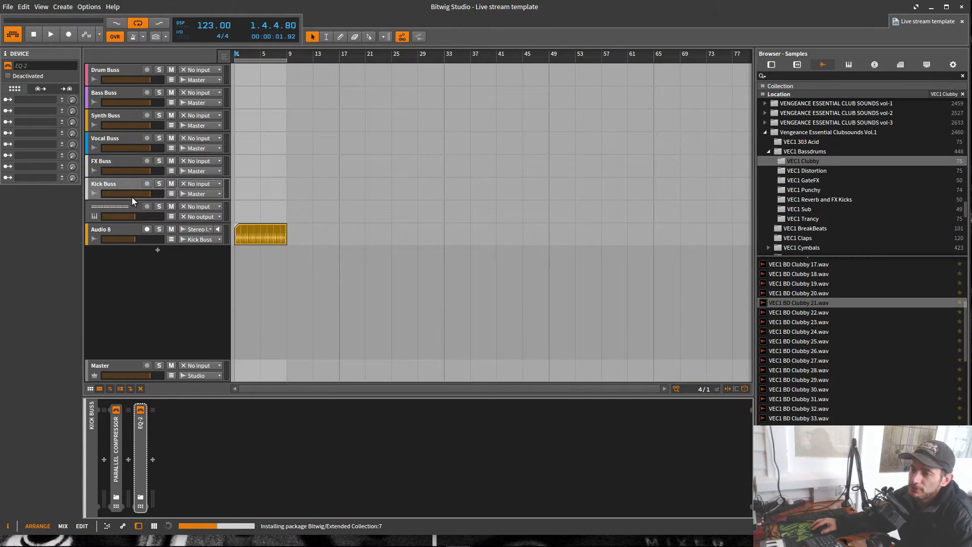
click(112, 231)
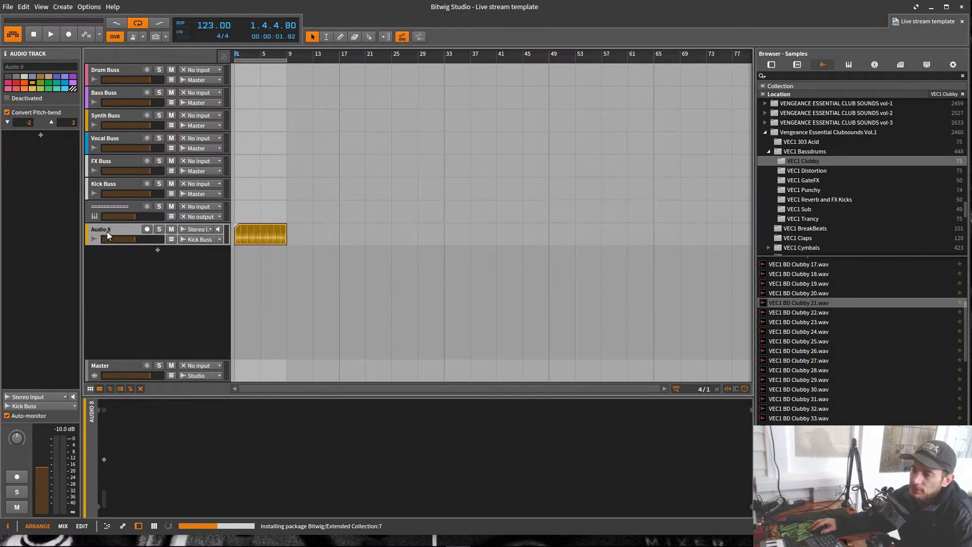
click(157, 251)
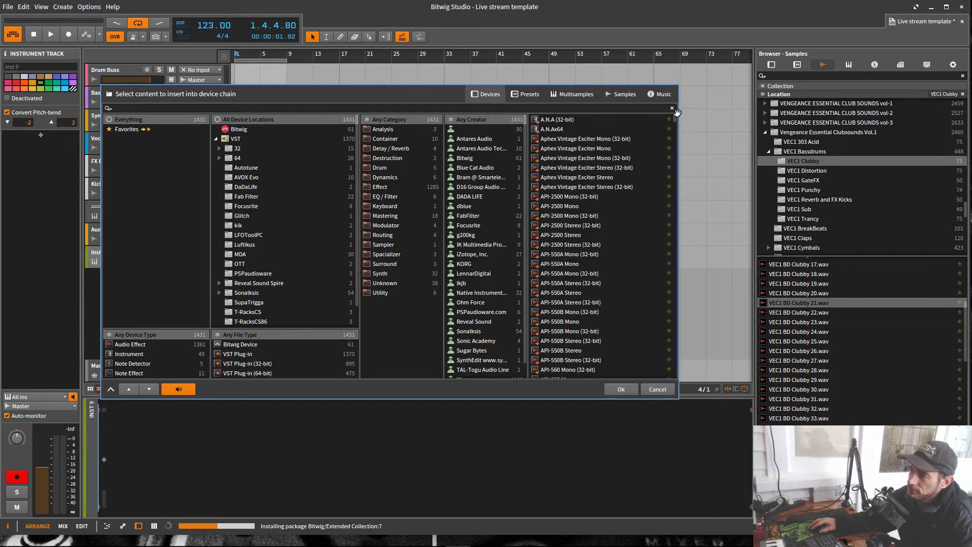
click(657, 389)
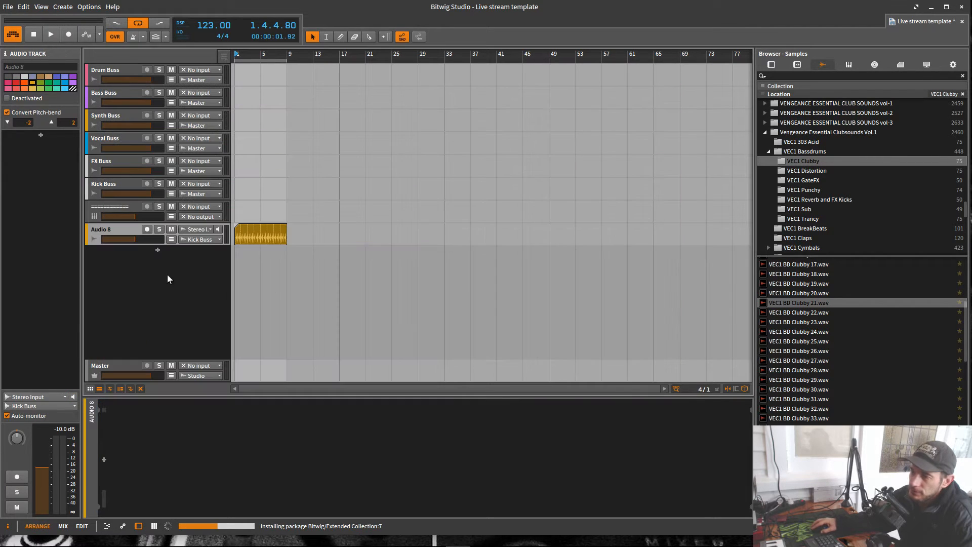
Create a group track below Audio 8 and give it the same orange-yellow colour as Synth Buss.
right_click(125, 263)
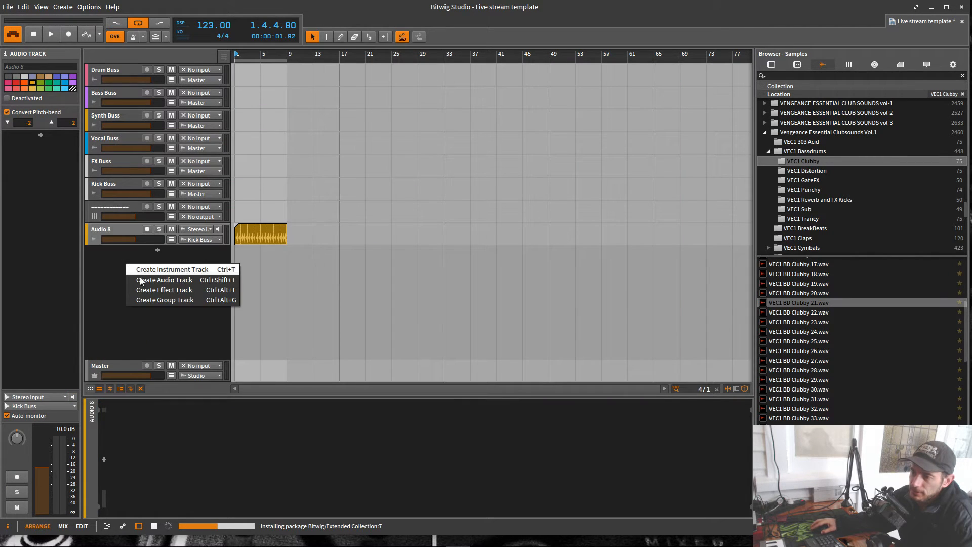
click(151, 301)
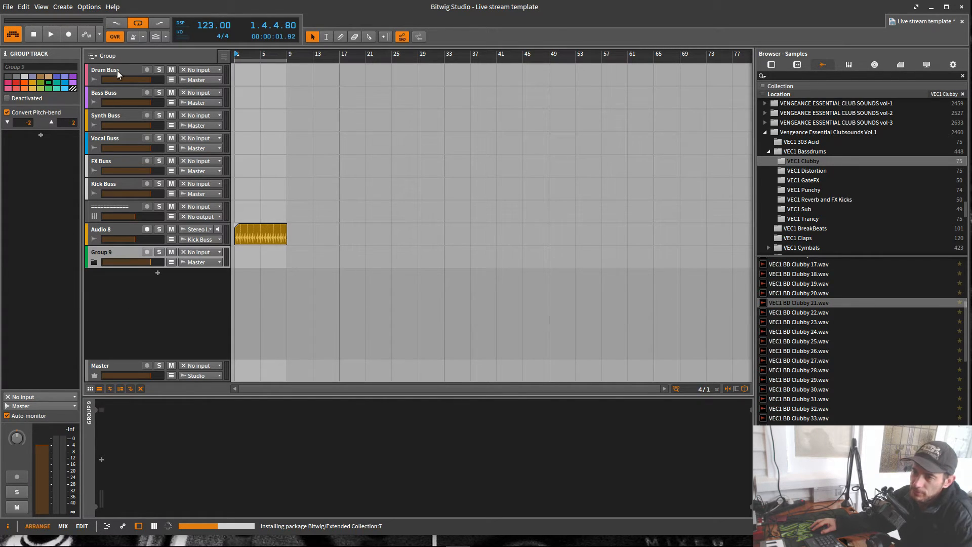
right_click(101, 253)
click(155, 371)
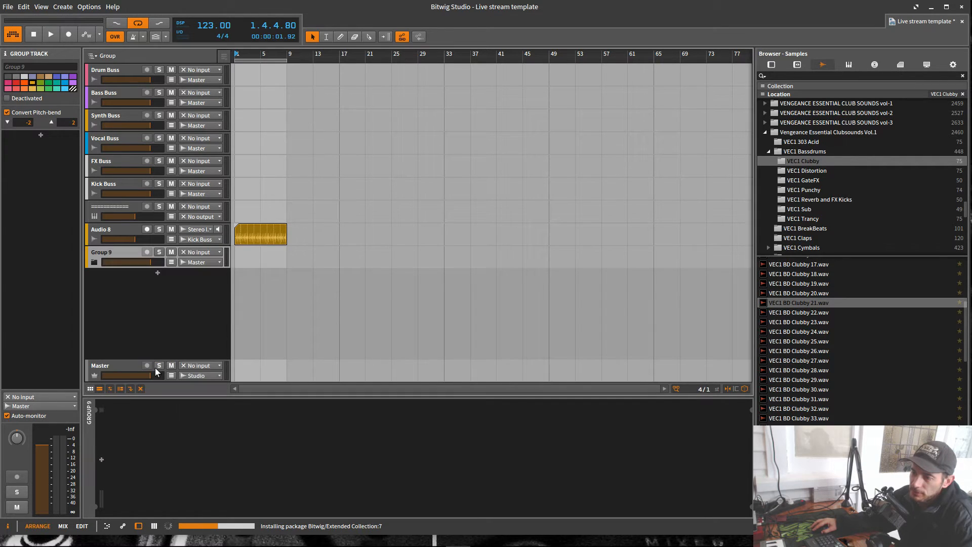
Set Kick Buss's track colour to the same pink as Drum Buss.
click(107, 229)
right_click(107, 230)
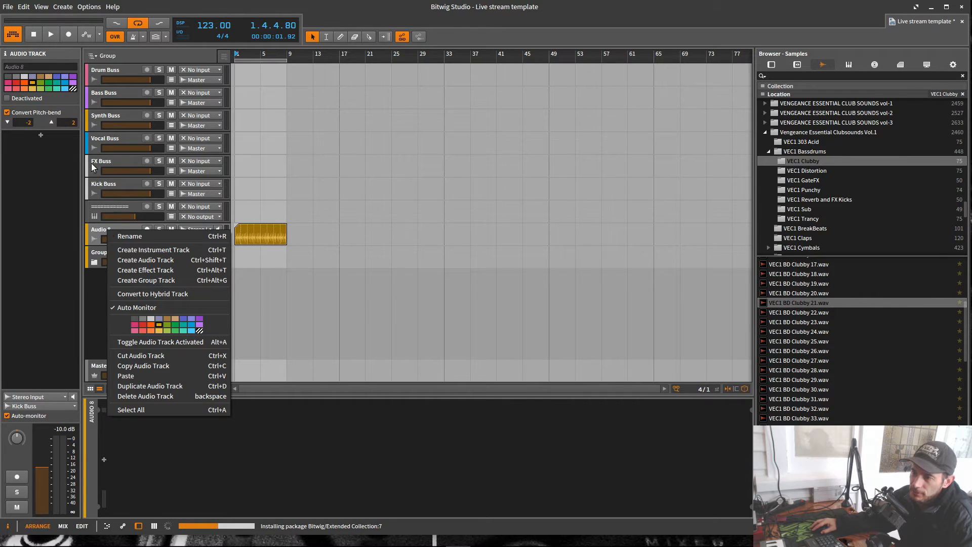
click(101, 184)
click(100, 185)
right_click(99, 184)
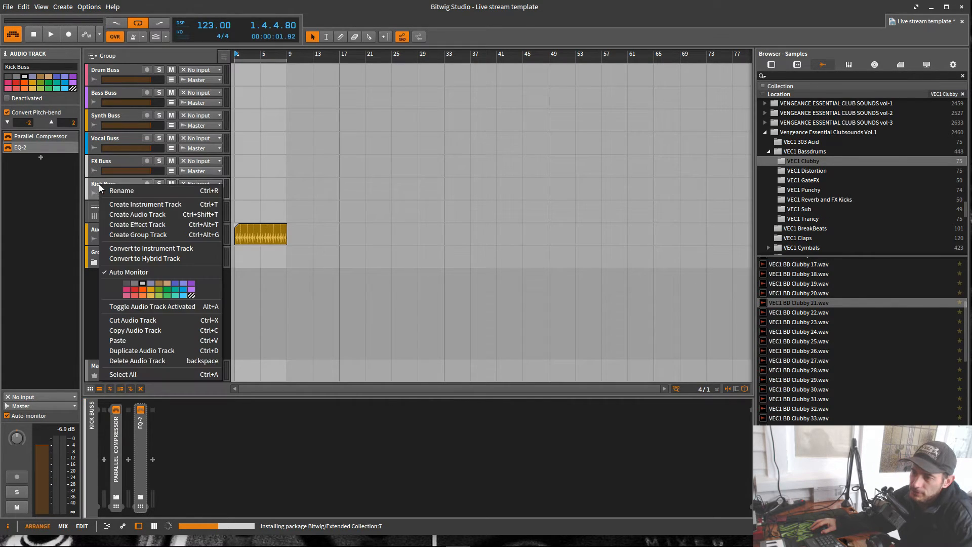
key(Escape)
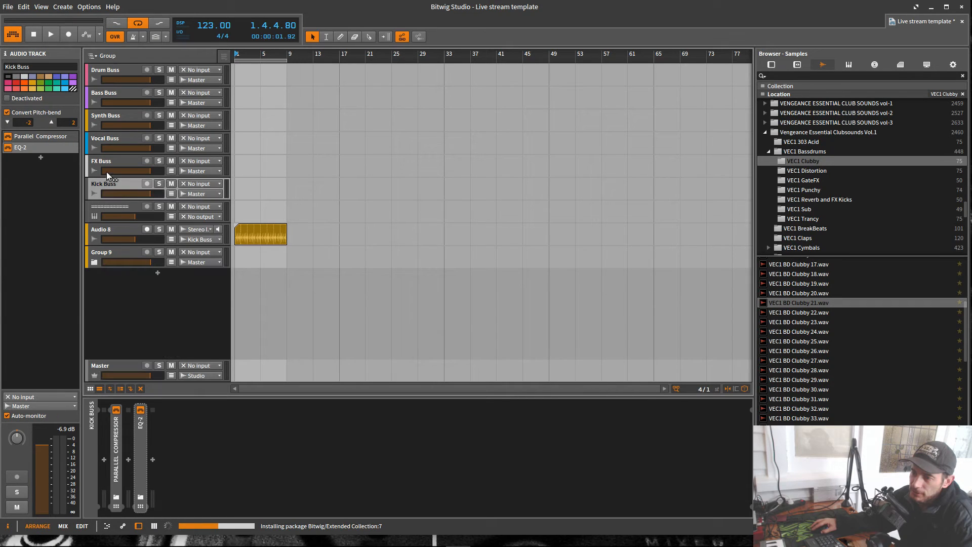
click(102, 175)
click(102, 184)
right_click(102, 183)
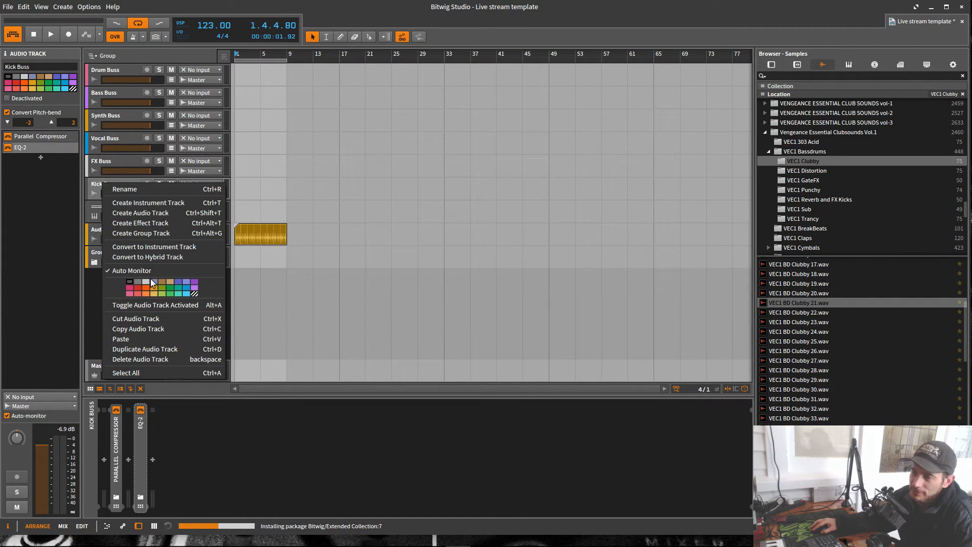
key(Escape)
Colour the Audio 8 track pink to match Kick Buss and save the project.
click(105, 231)
right_click(105, 231)
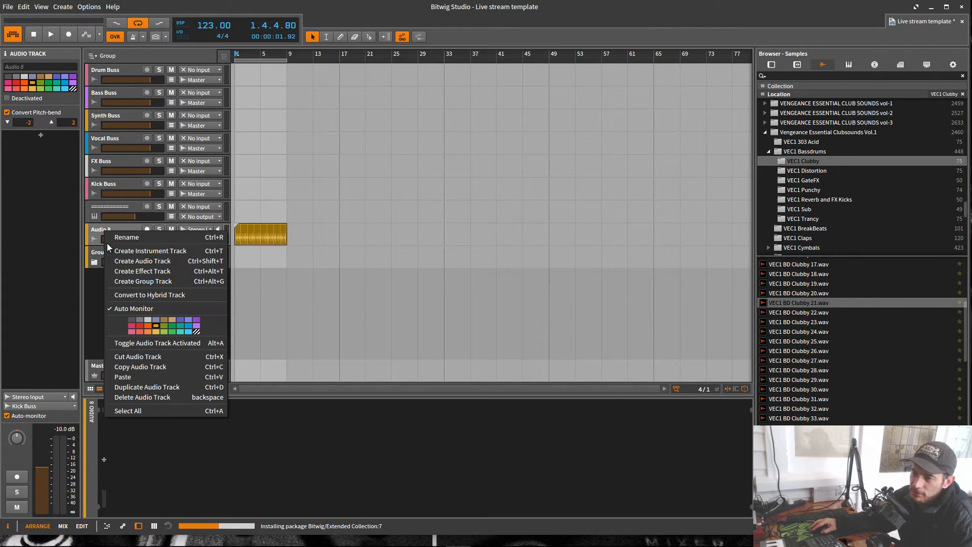
click(133, 330)
key(ctrl+s)
Rename the new group track "Synth Group" and route its output to Synth Buss.
click(110, 253)
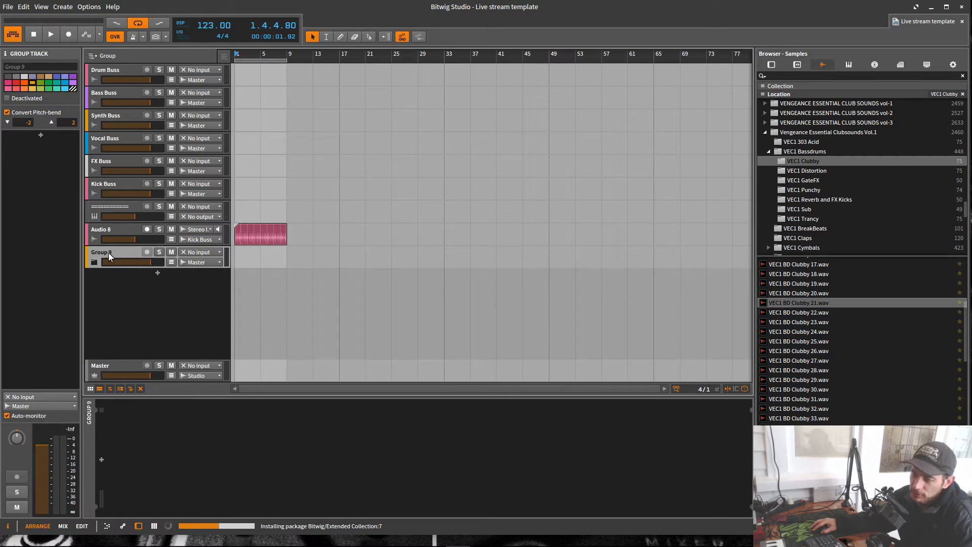
click(59, 62)
text(Sy)
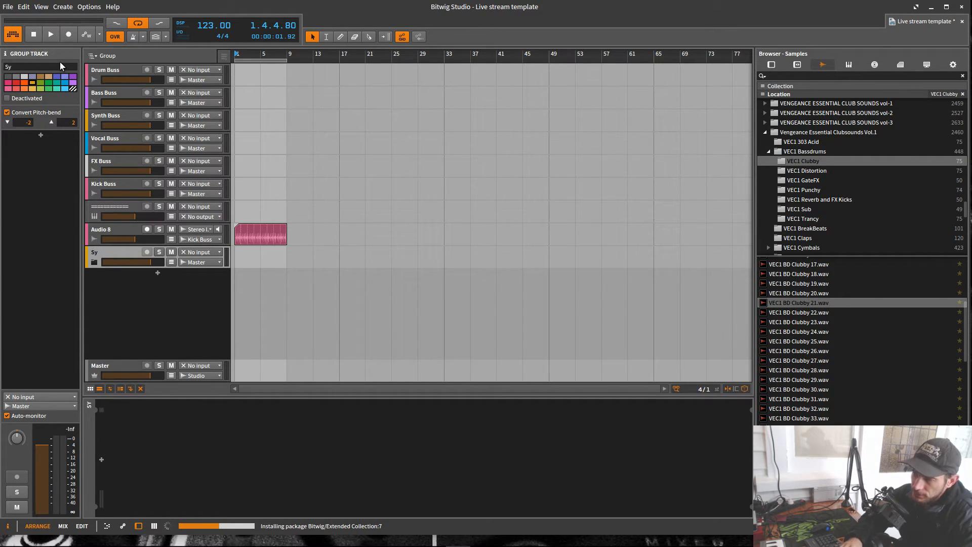
text(nth Group)
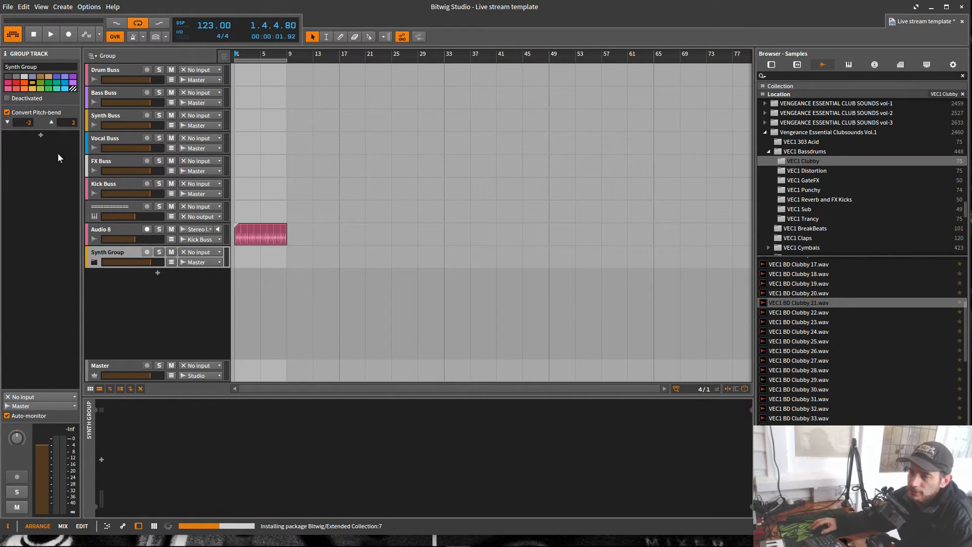
click(197, 262)
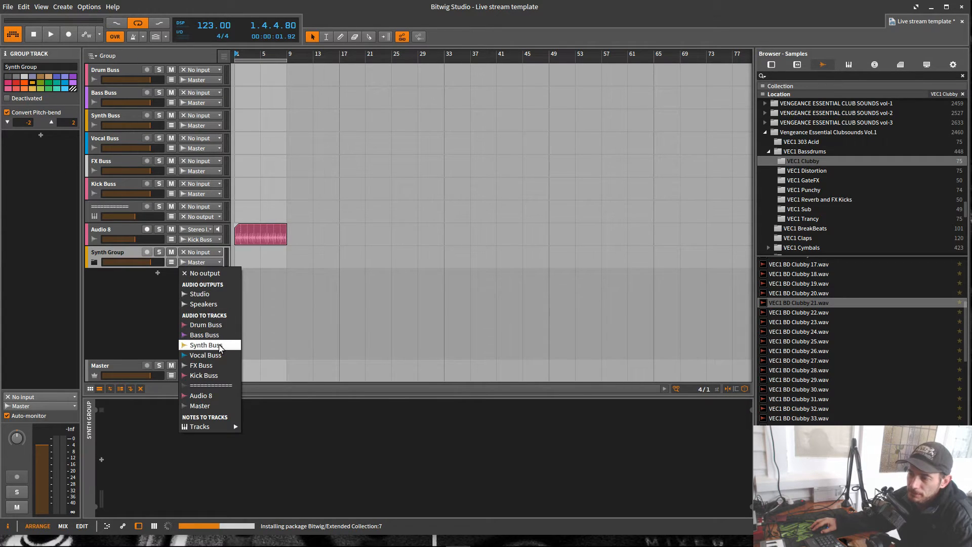
click(219, 345)
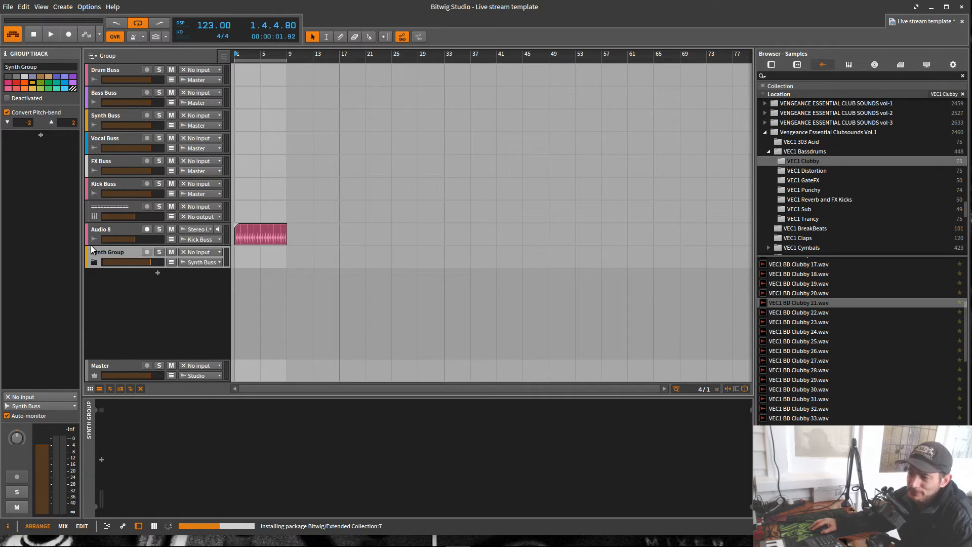
Create an instrument track, move it into Synth Group, and unfold the group to show its content.
right_click(124, 252)
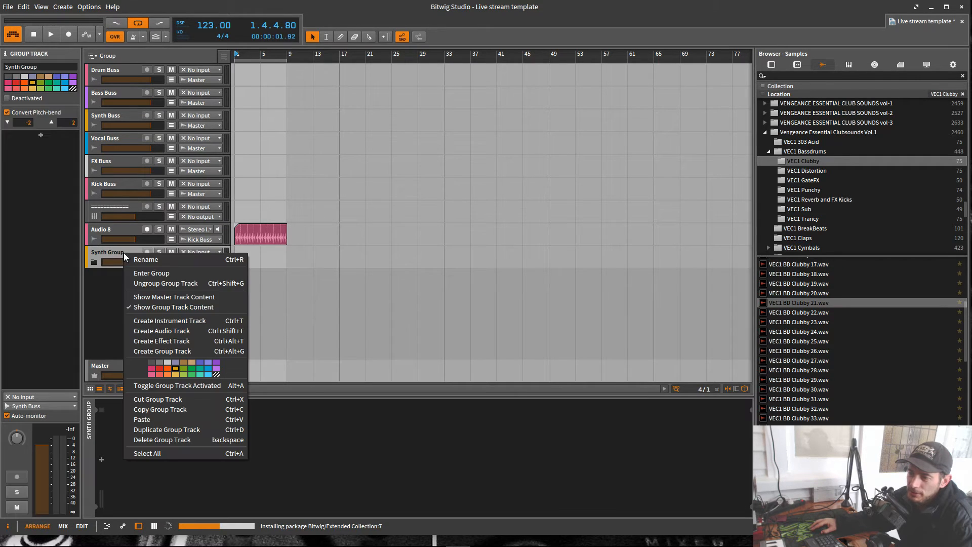
click(172, 321)
drag(113, 275, 121, 257)
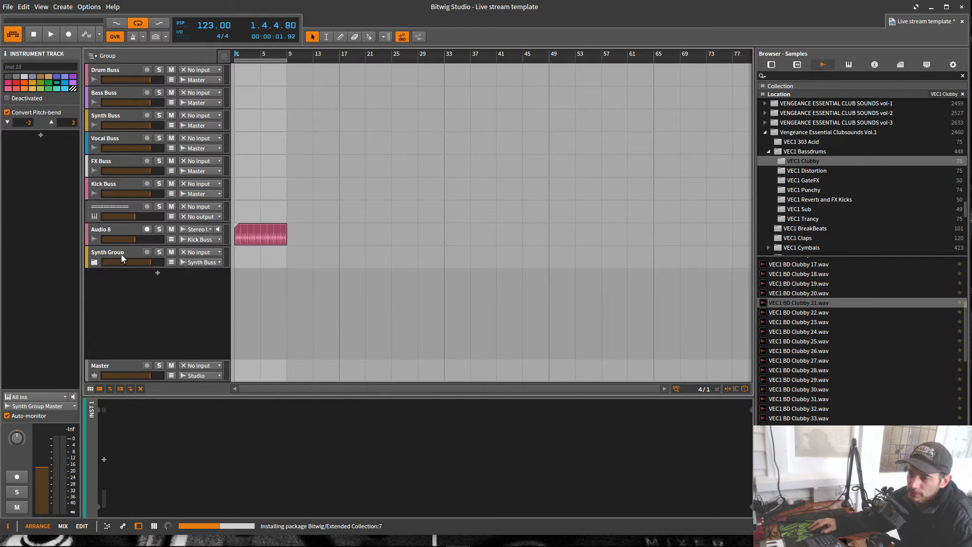
click(119, 254)
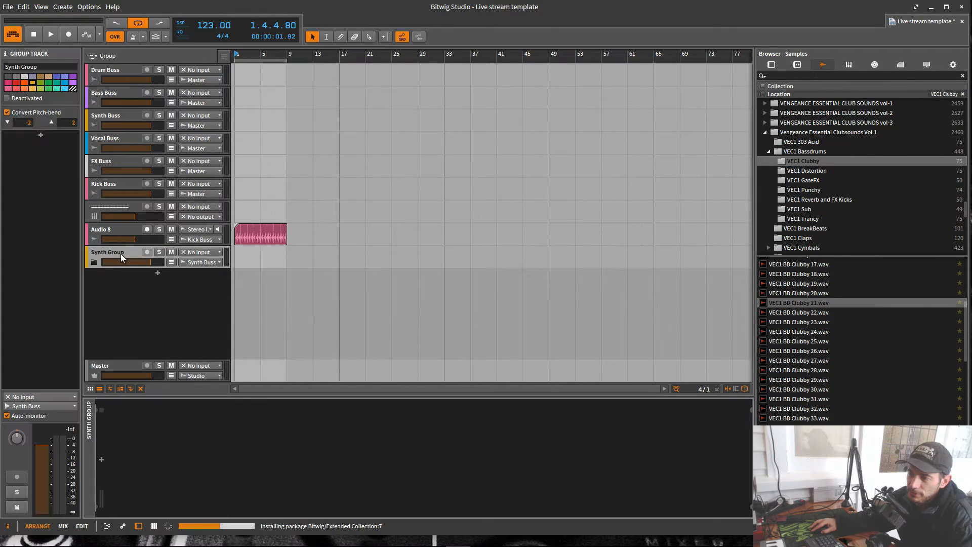
click(93, 262)
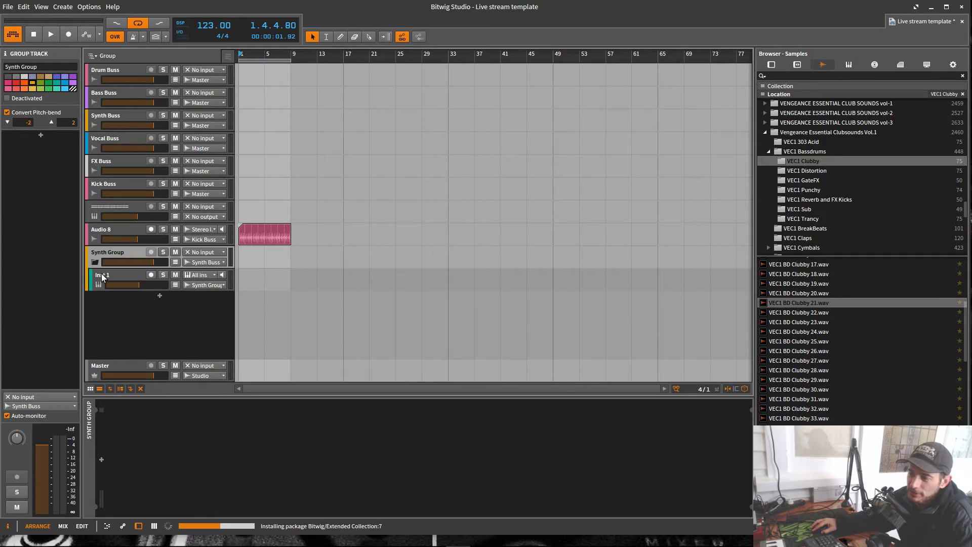
Duplicate the instrument track inside Synth Group.
click(107, 277)
right_click(106, 276)
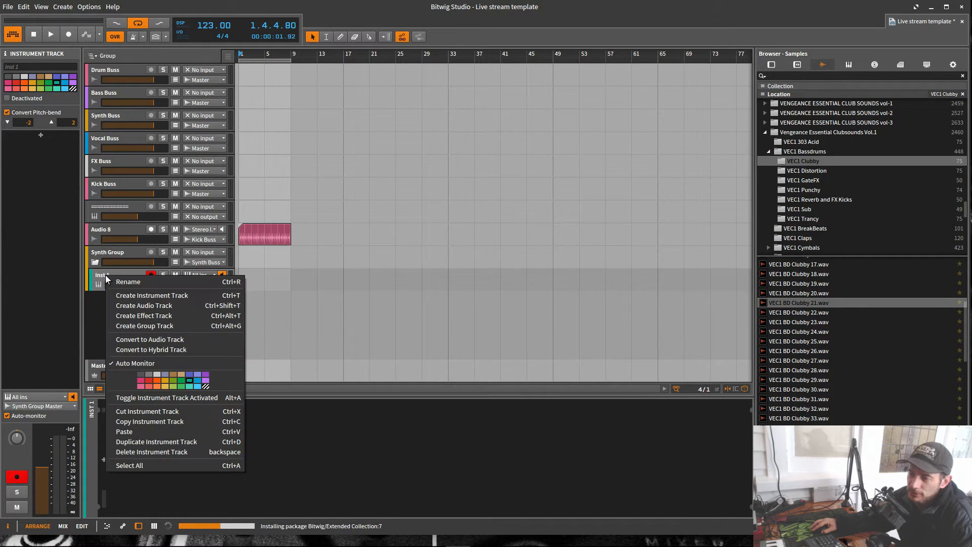
click(162, 443)
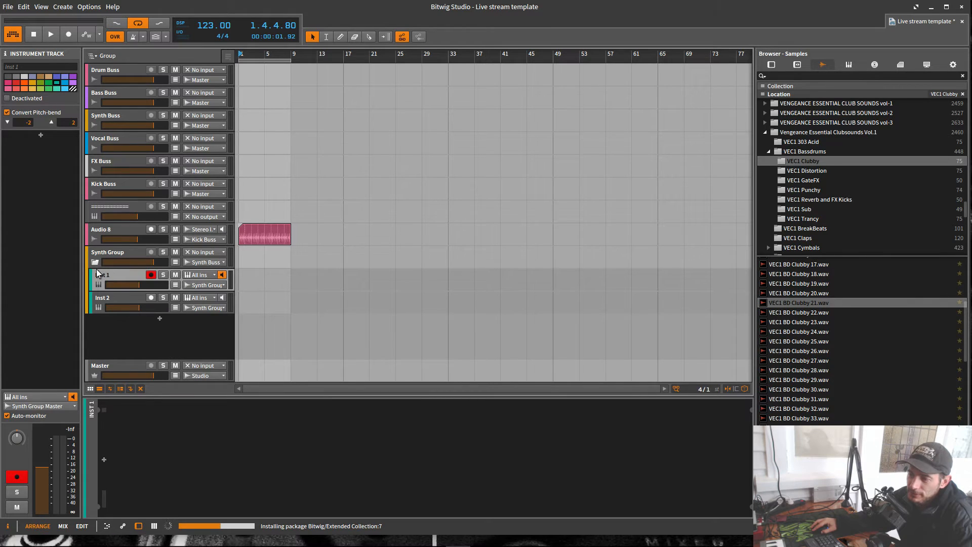
click(101, 255)
click(100, 115)
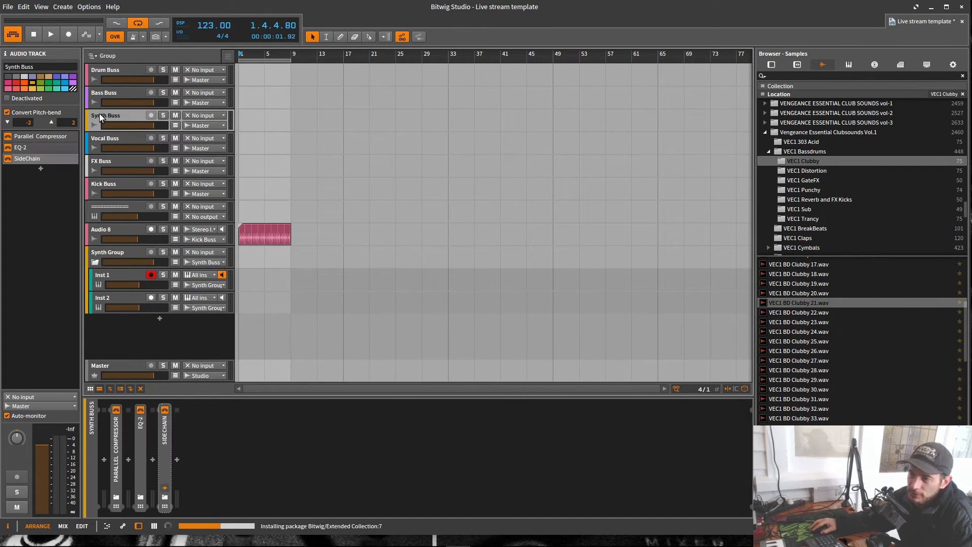
click(114, 254)
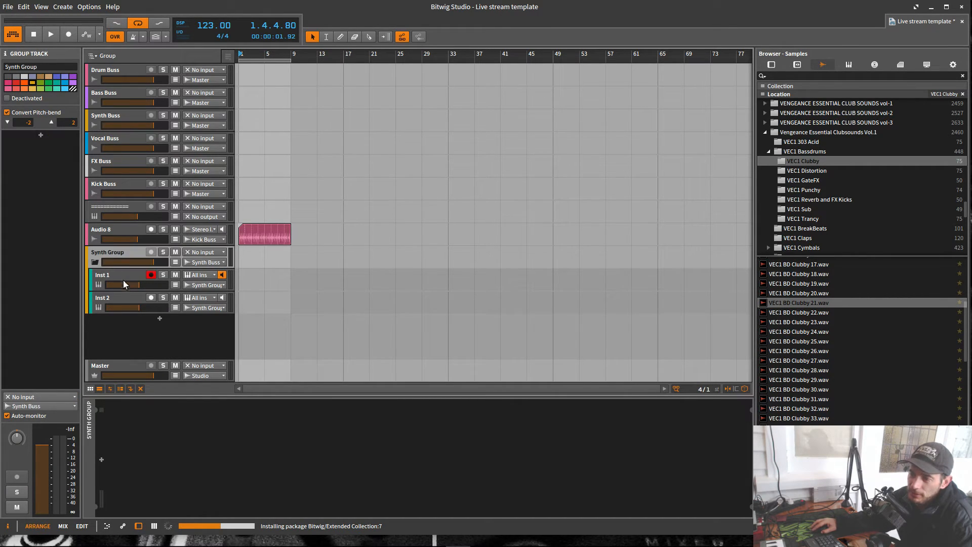
Select the Inst 1 track inside Synth Group and save the project.
click(123, 279)
key(ctrl+s)
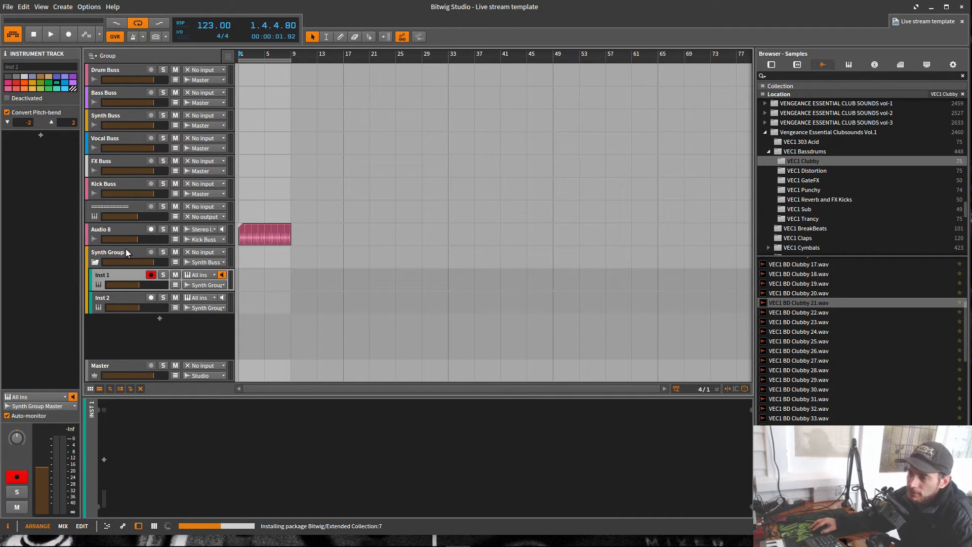
Try out a one-bar clip at bar 2 on the Inst 1 track and delete it.
click(244, 255)
right_click(245, 257)
click(242, 254)
right_click(246, 255)
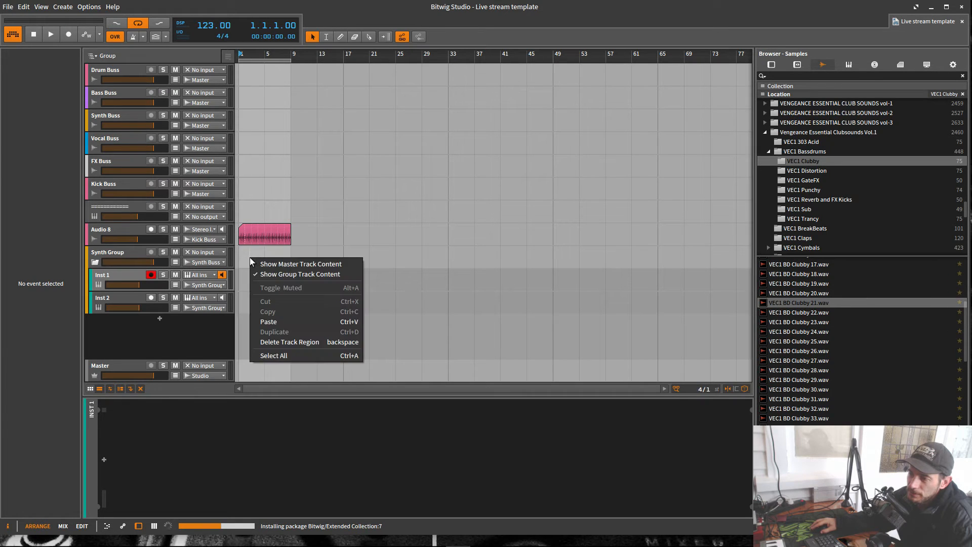
click(248, 278)
double_click(248, 281)
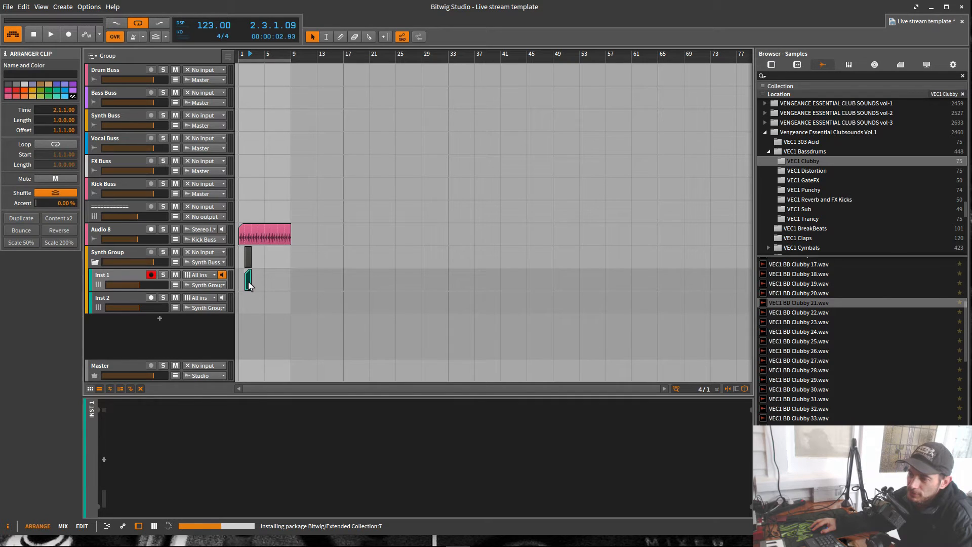
double_click(248, 282)
click(248, 285)
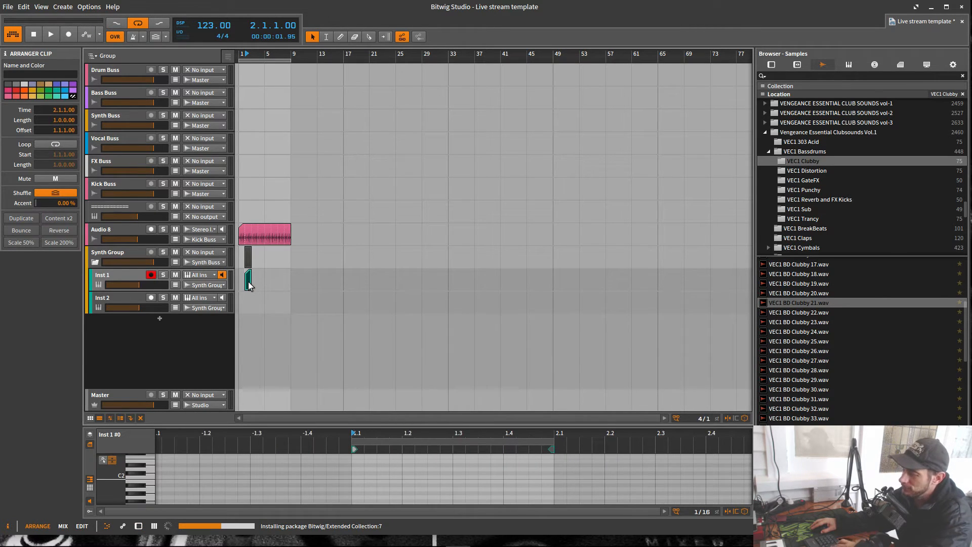
key(Delete)
click(244, 261)
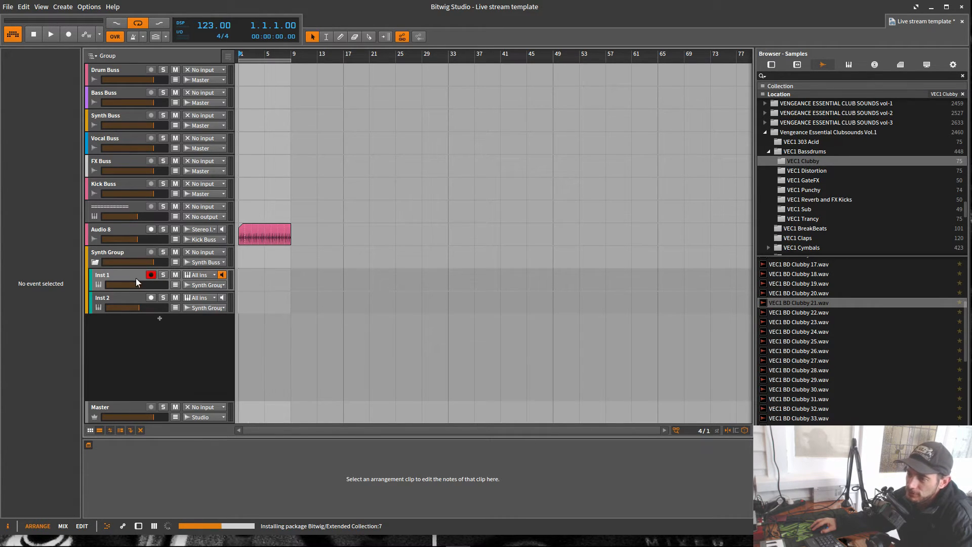
Delete the duplicate Inst 2 track from Synth Group and save the project.
click(113, 250)
double_click(126, 252)
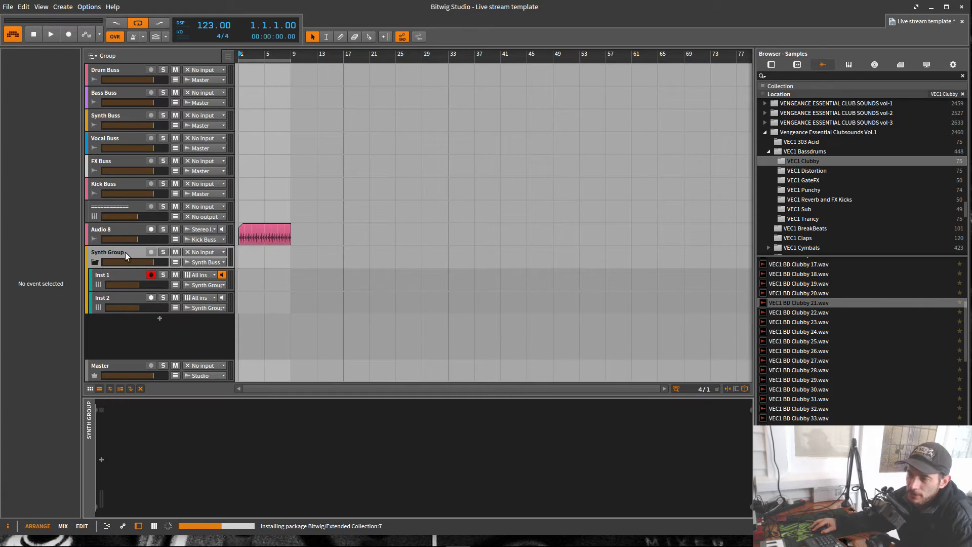
click(118, 253)
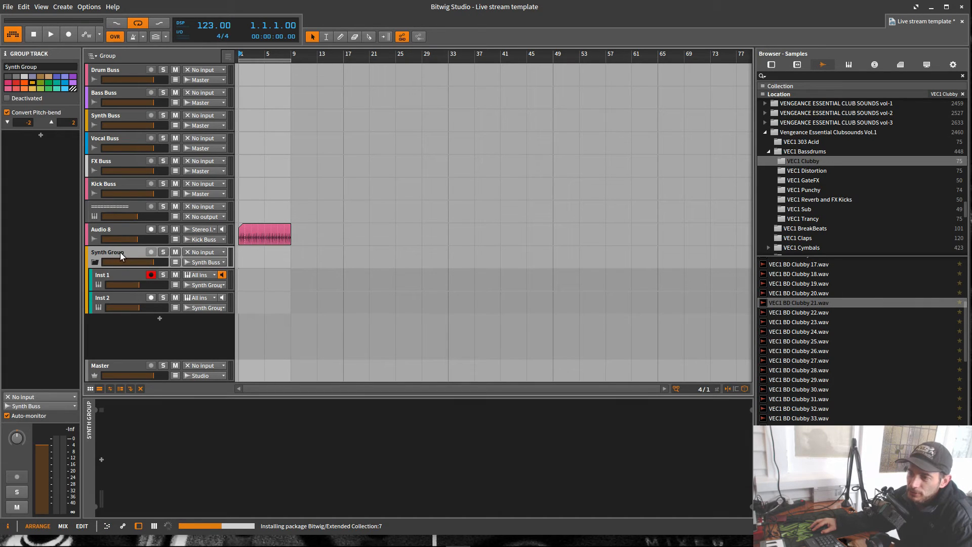
click(115, 284)
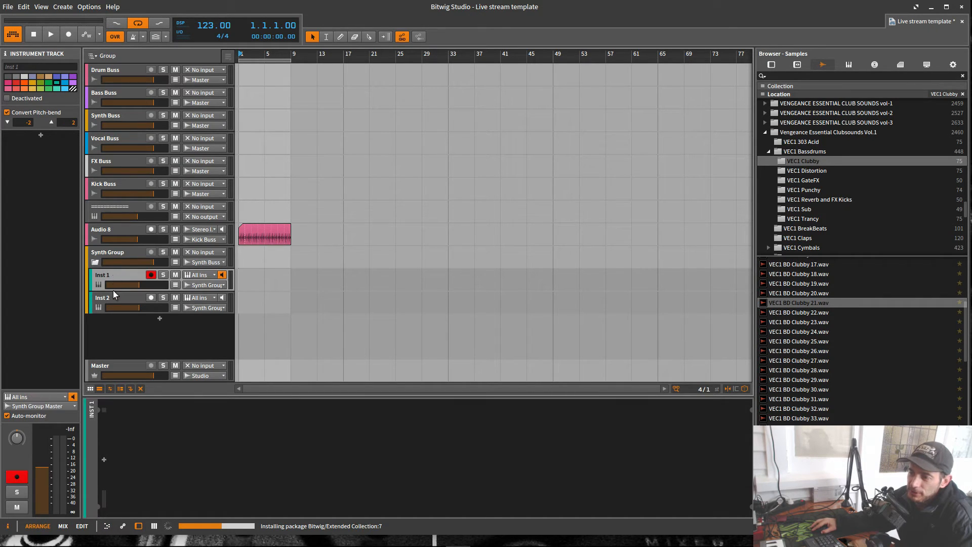
click(115, 296)
key(Delete)
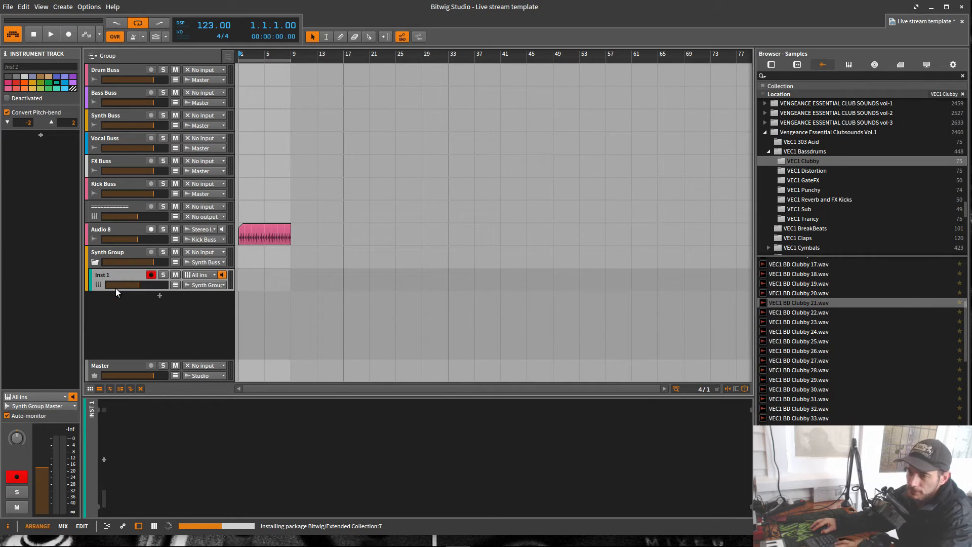
key(ctrl+s)
Fold Synth Group and add an audio track named "FX Group" and a new group track beneath it.
click(96, 262)
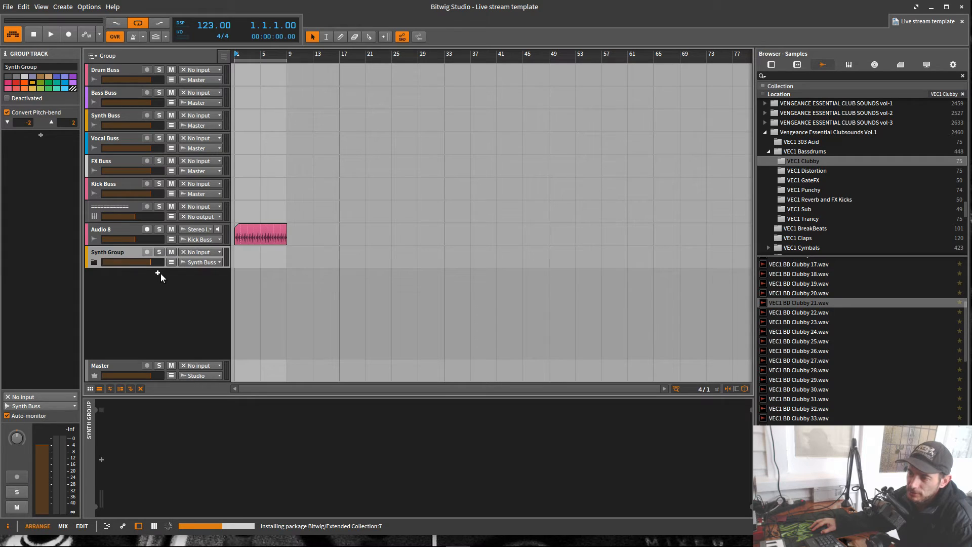
right_click(124, 297)
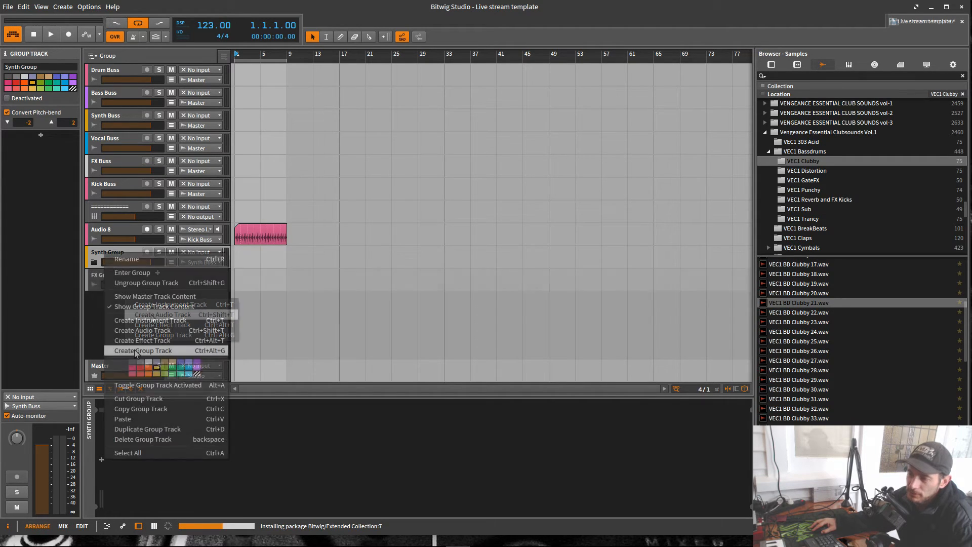
click(140, 350)
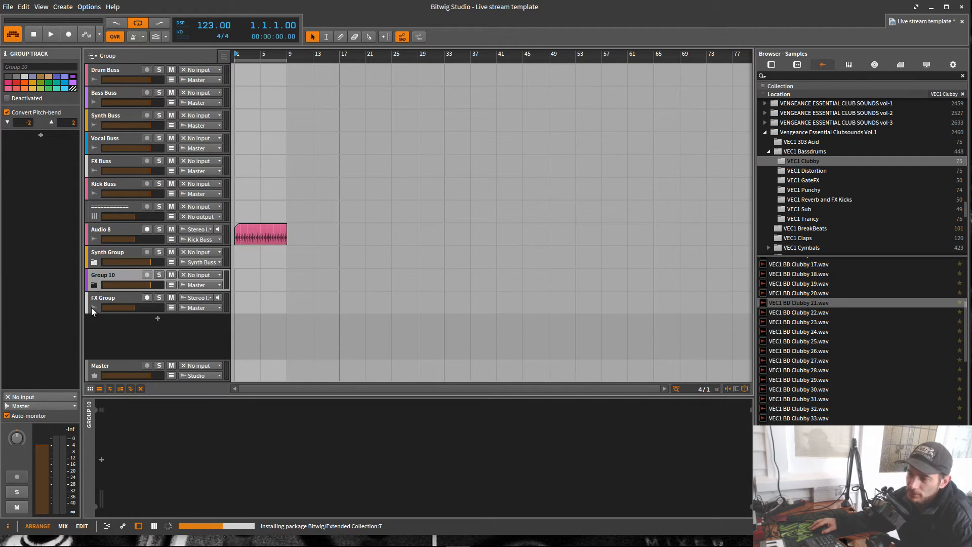
Colour the new group track light grey to match FX Buss, move the FX Group audio track into it, and unfold it.
right_click(100, 275)
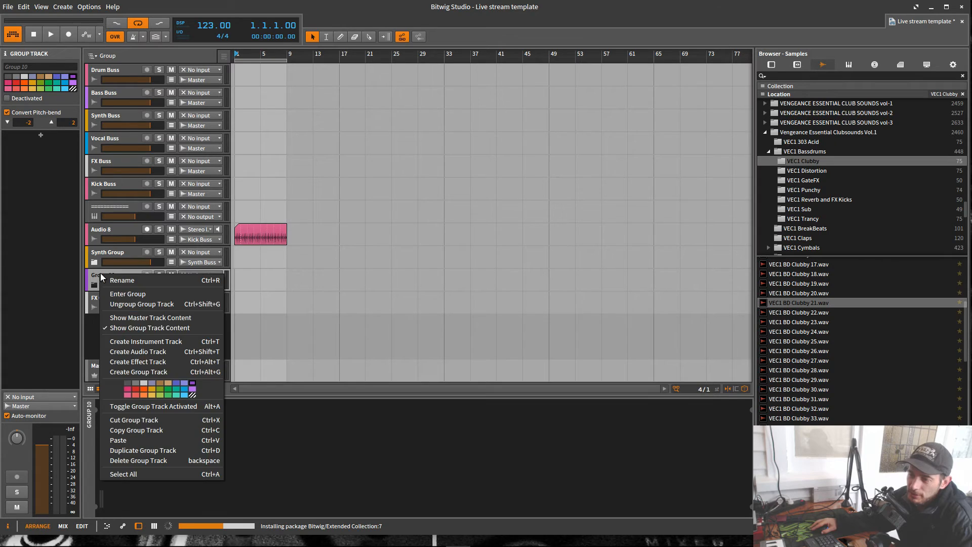
click(142, 383)
click(106, 299)
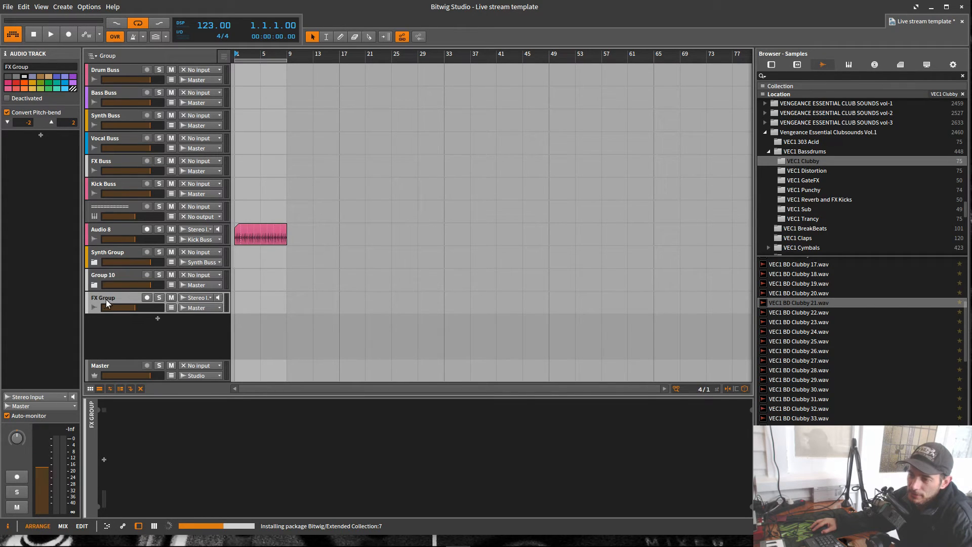
drag(108, 297, 93, 284)
click(95, 286)
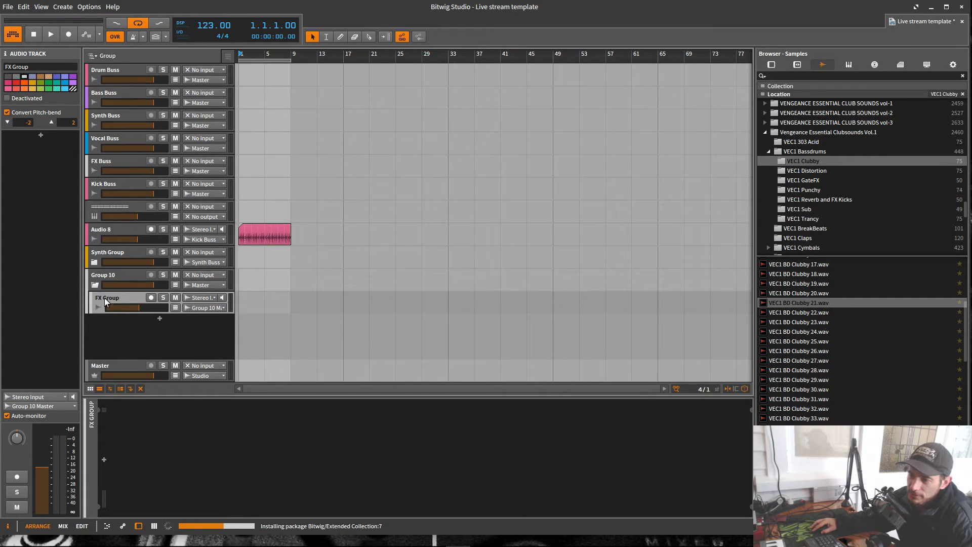
Rename the light grey group track "FX Group".
click(109, 277)
click(27, 65)
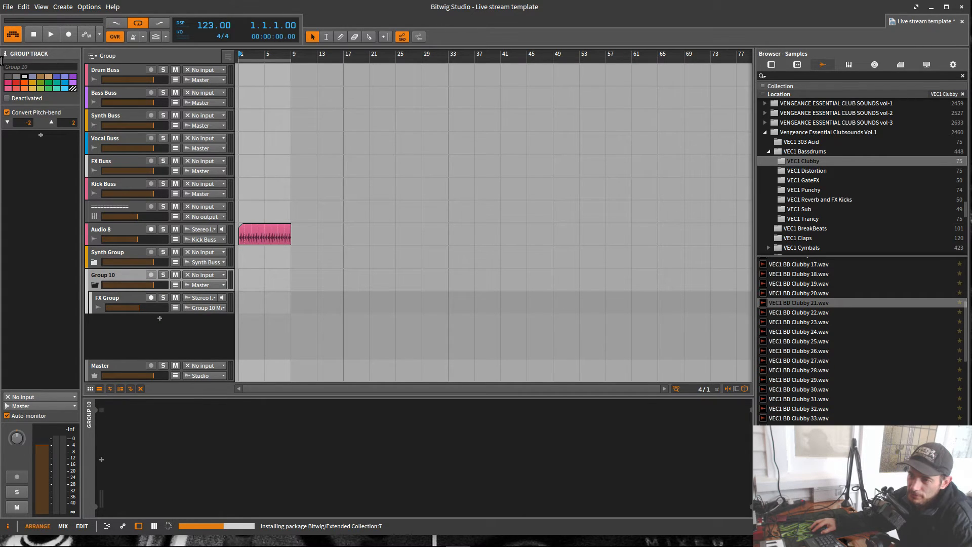
text(FX)
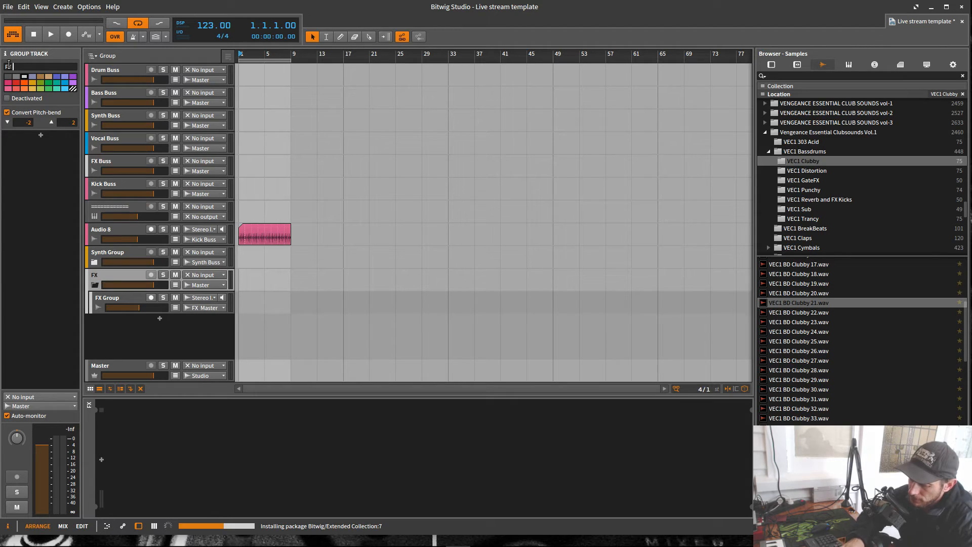
text( Group)
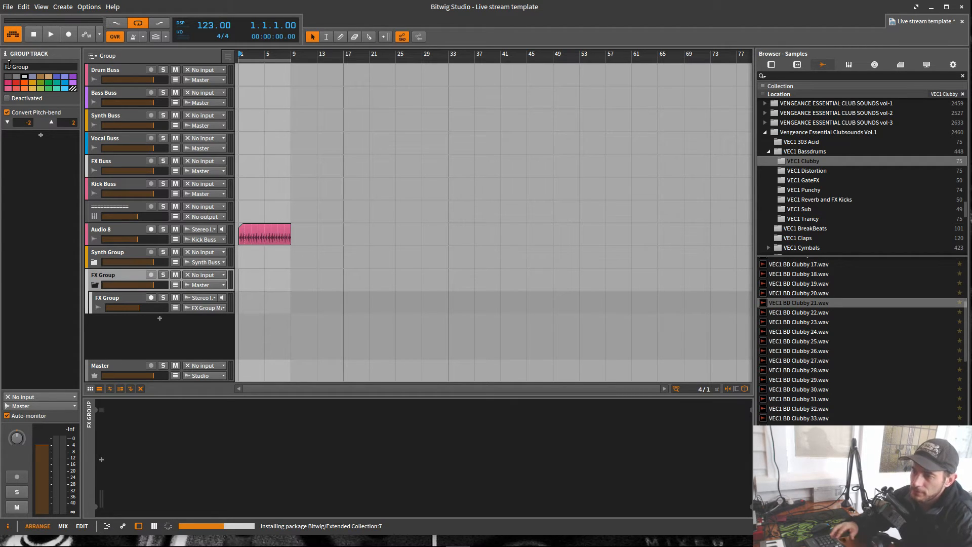
Rename the audio track inside FX Group to "FX 1".
click(118, 298)
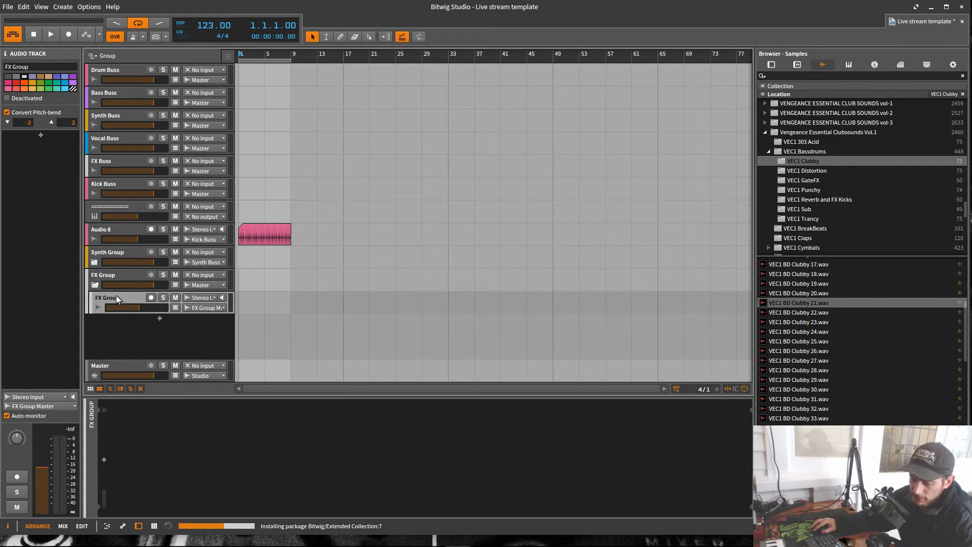
click(47, 67)
key(BackSpace)
key(BackSpace)
key(BackSpace)
key(BackSpace)
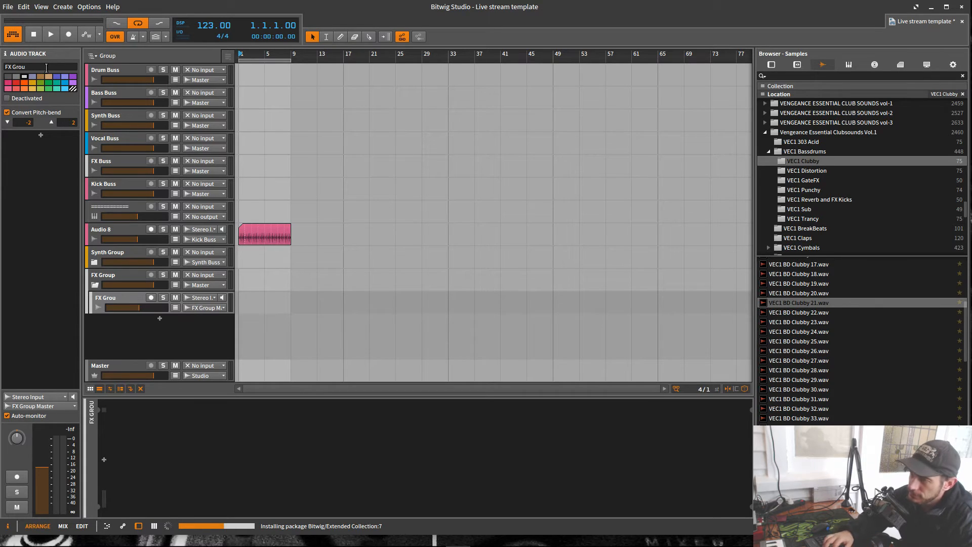
key(BackSpace)
text(1)
key(Return)
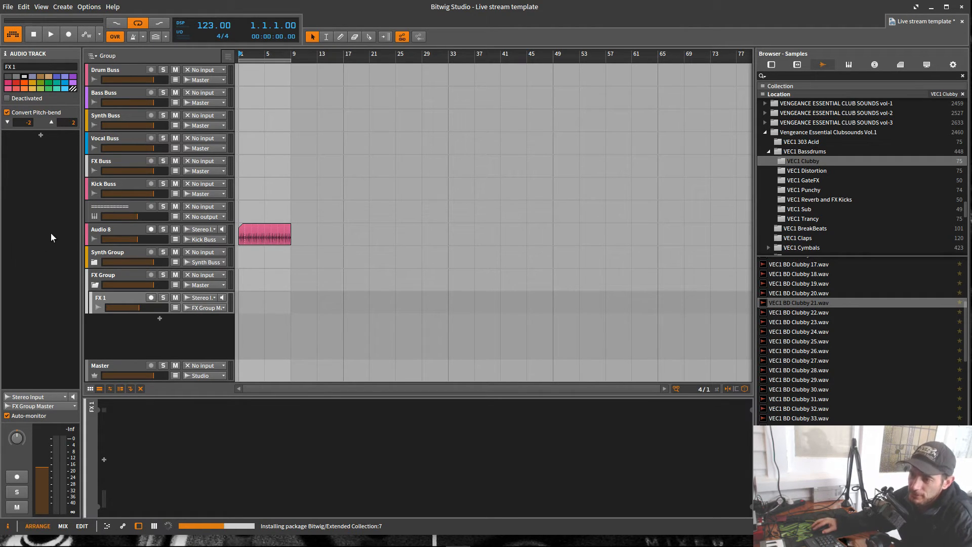
Unfold Synth Group to check its instrument track, fold it again, and save the project.
click(95, 262)
click(104, 274)
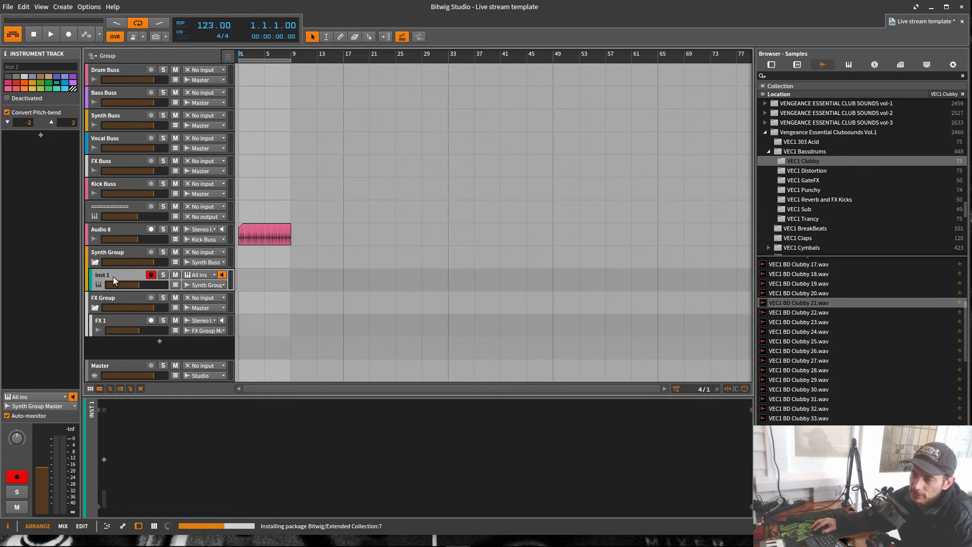
click(104, 254)
click(95, 262)
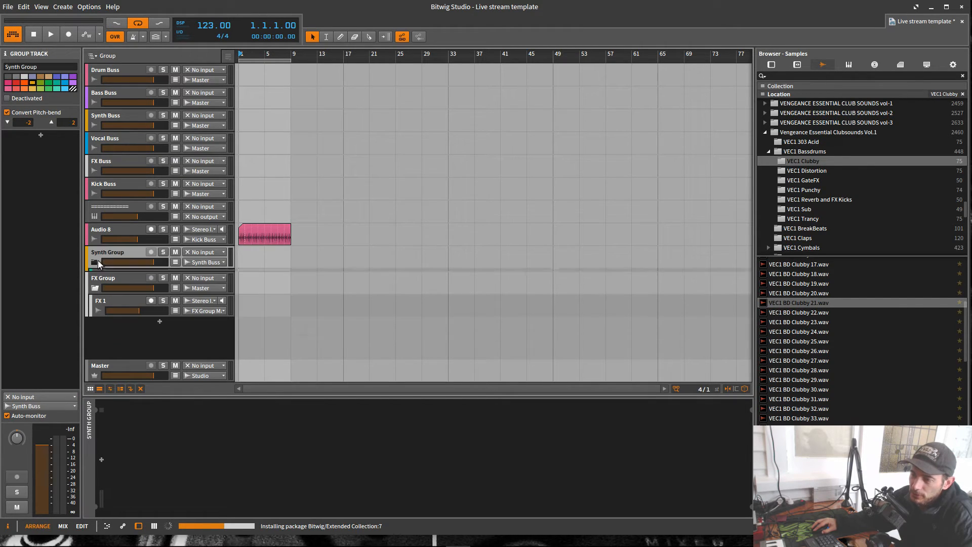
key(ctrl+s)
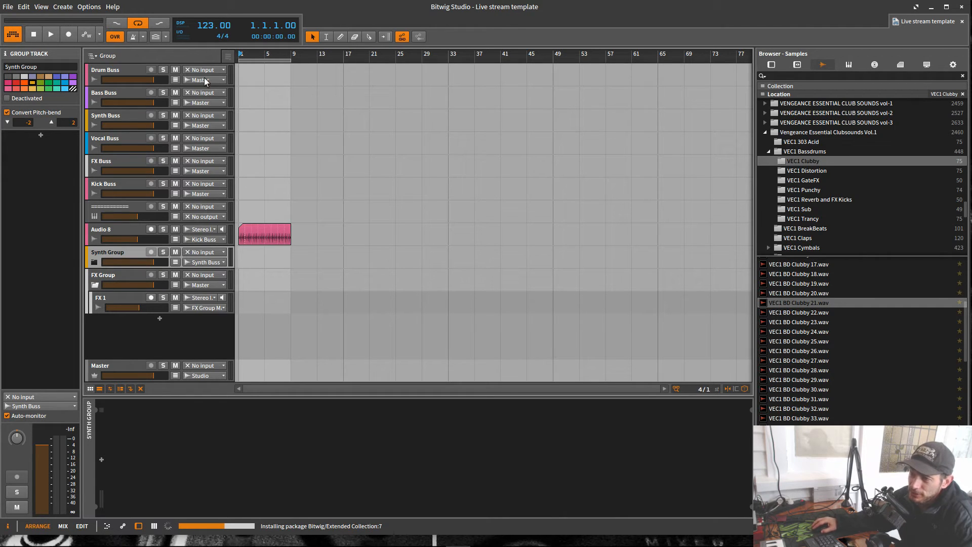
click(113, 277)
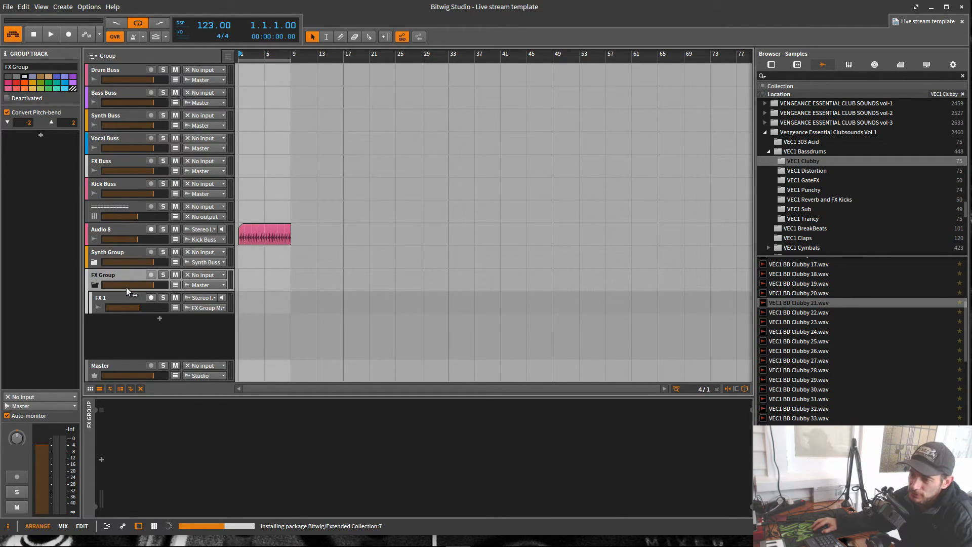
click(135, 312)
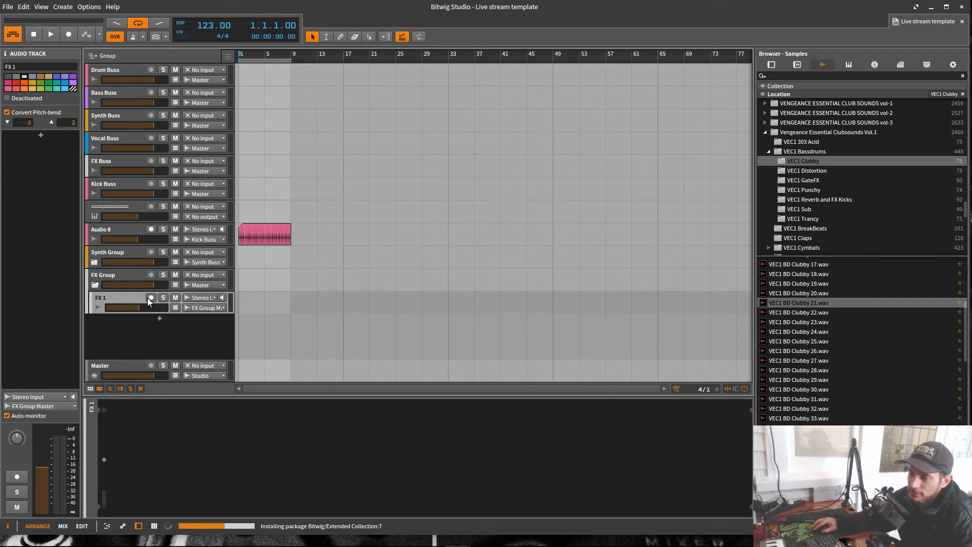
right_click(120, 298)
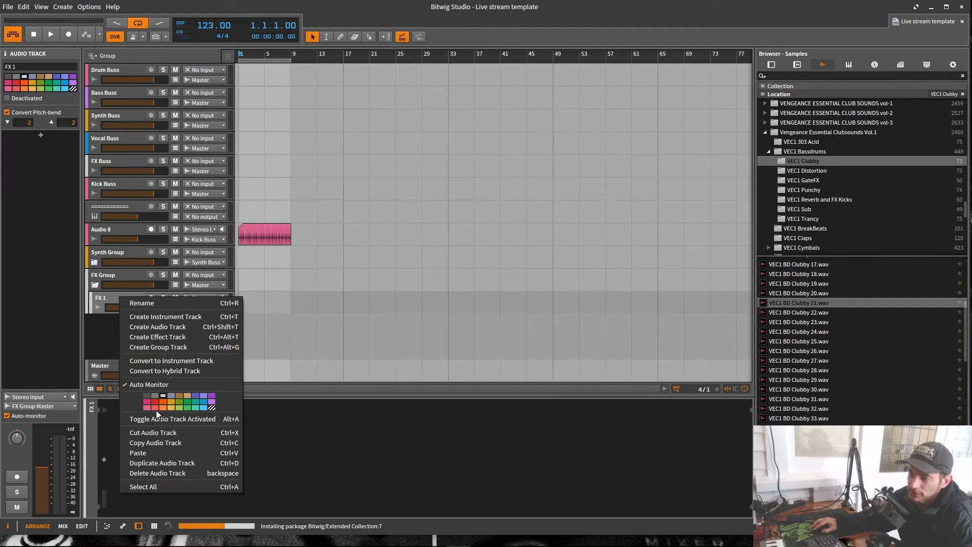
click(90, 308)
Check the output routing of Synth Group and route FX Group's output to FX Buss.
click(109, 272)
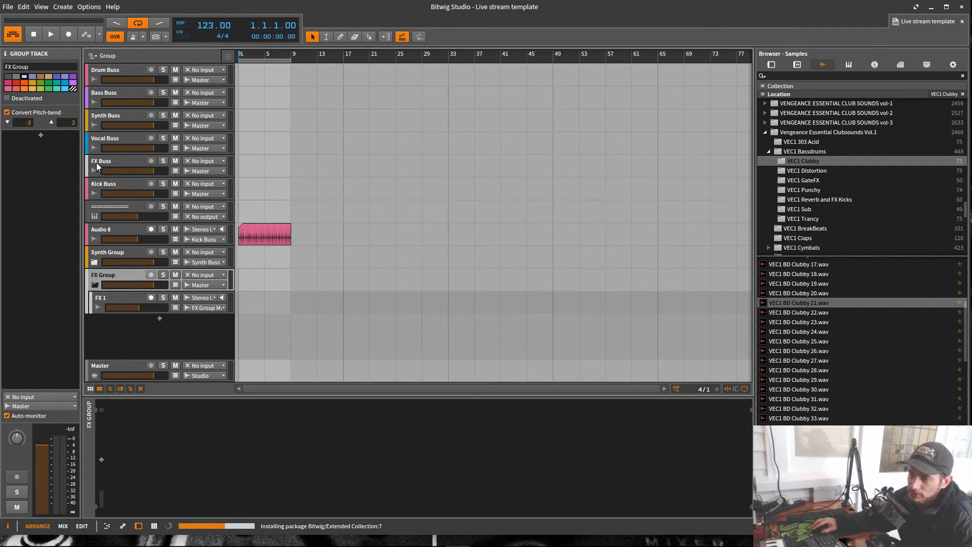
click(205, 286)
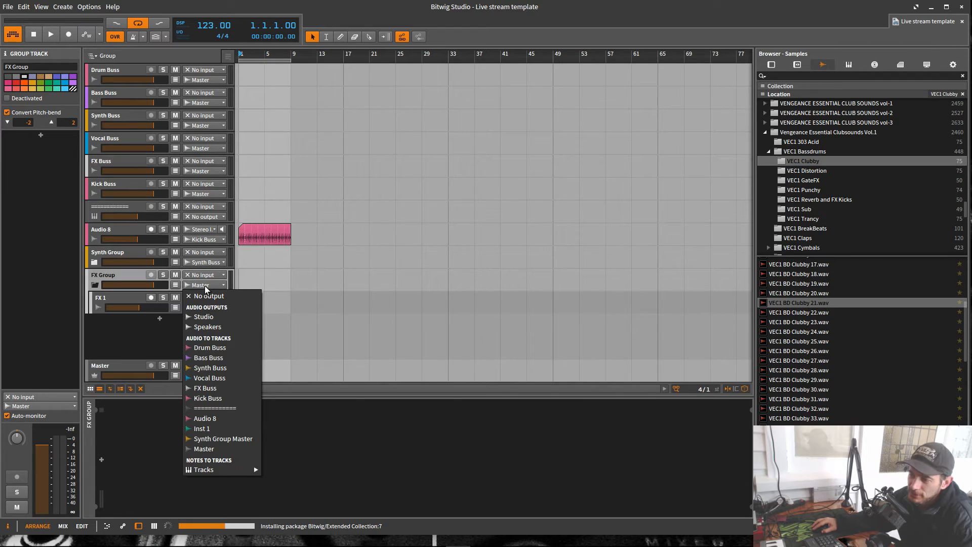
click(117, 251)
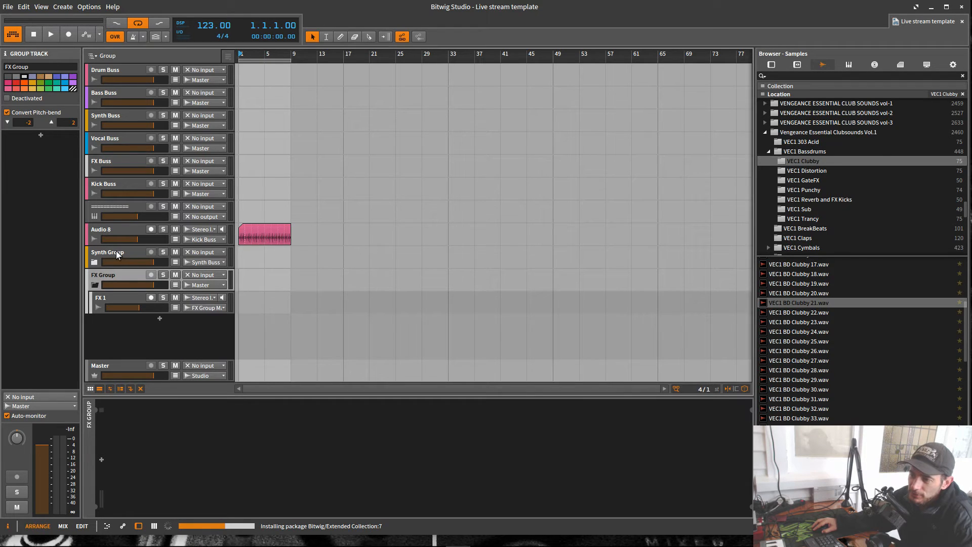
click(140, 250)
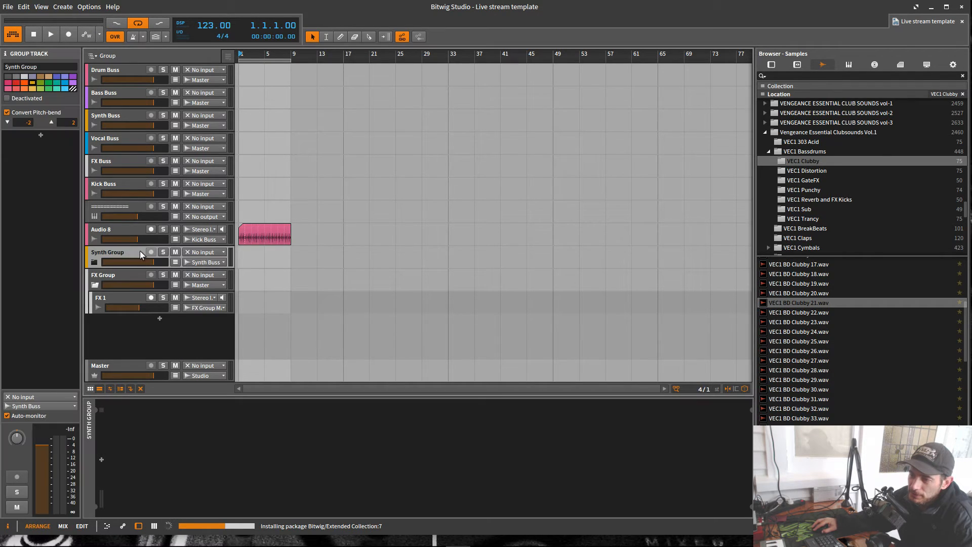
click(207, 263)
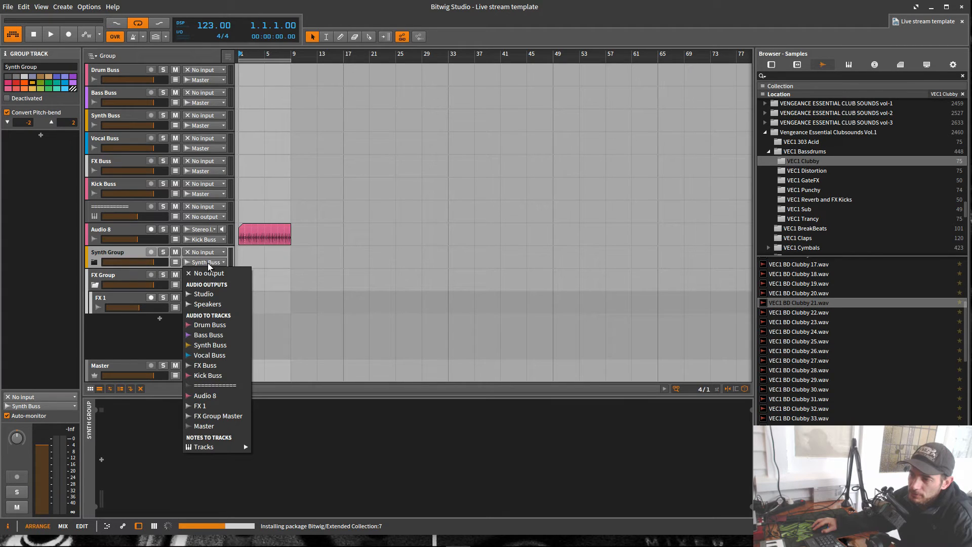
click(119, 270)
click(144, 277)
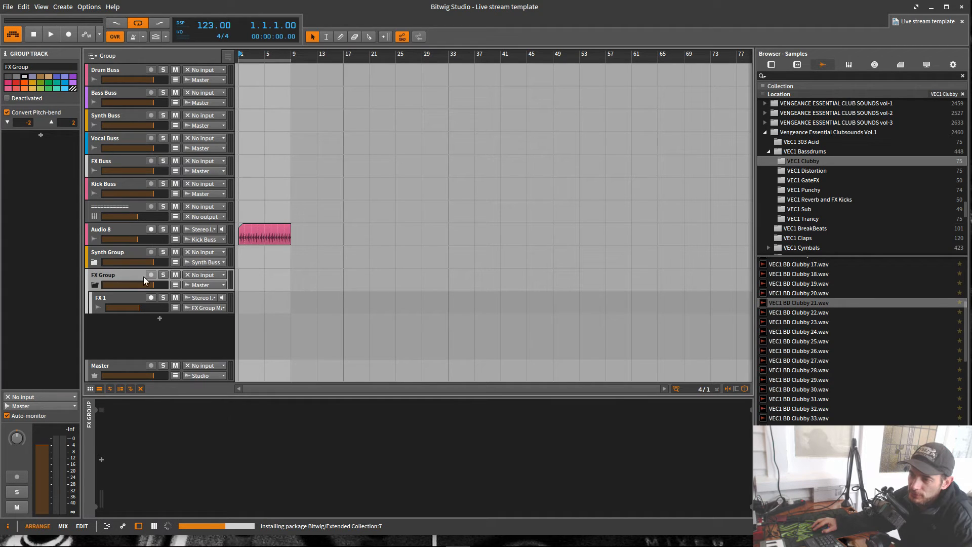
click(195, 286)
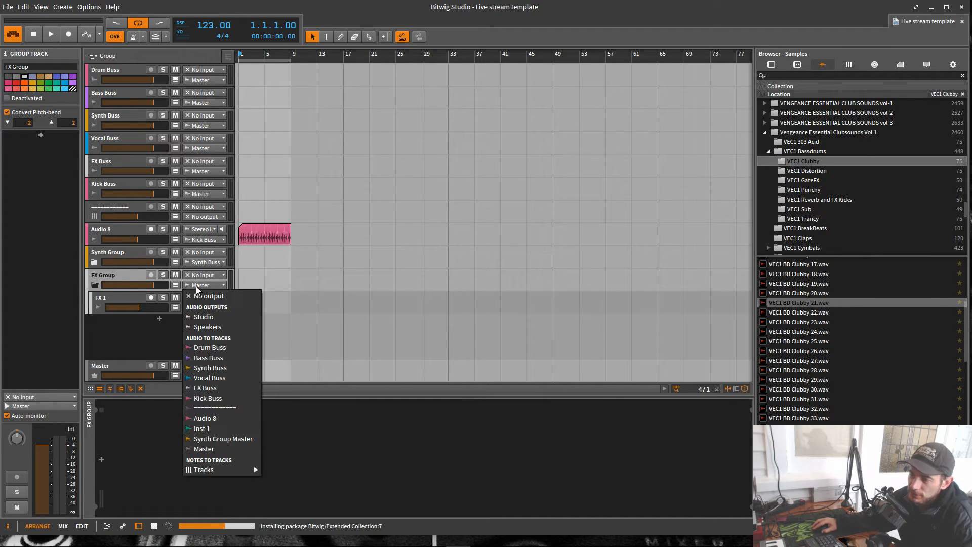
click(223, 389)
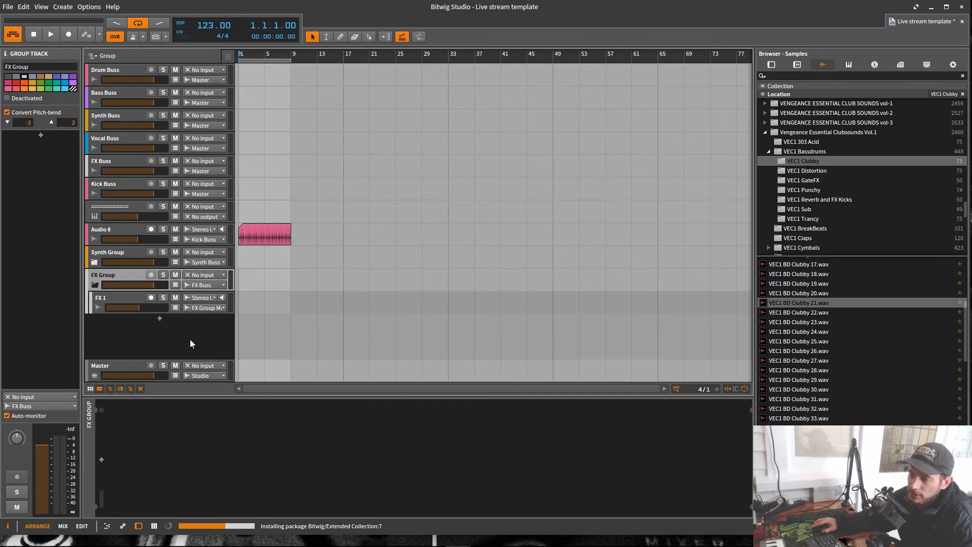
Save the project with FX Group folded, and turn the separator track's volume all the way down.
click(95, 285)
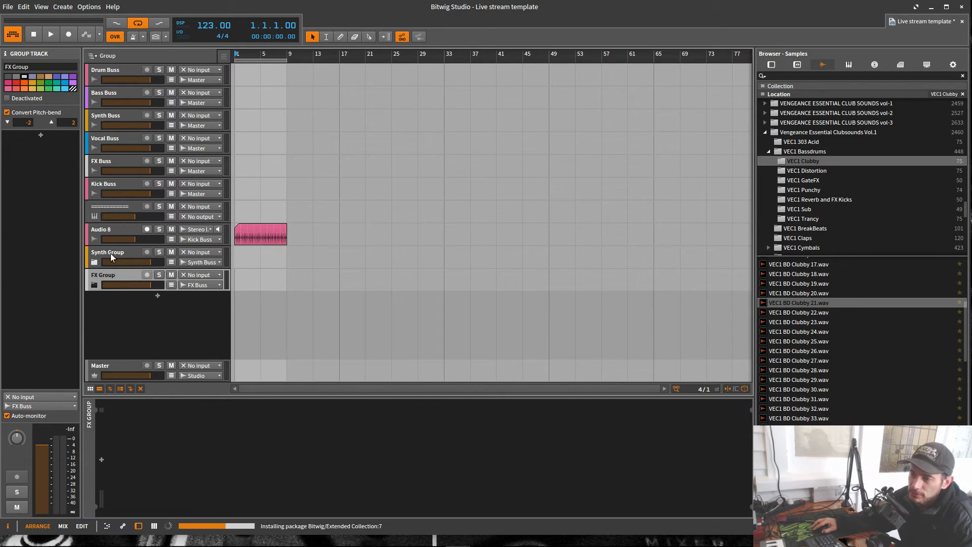
key(ctrl+s)
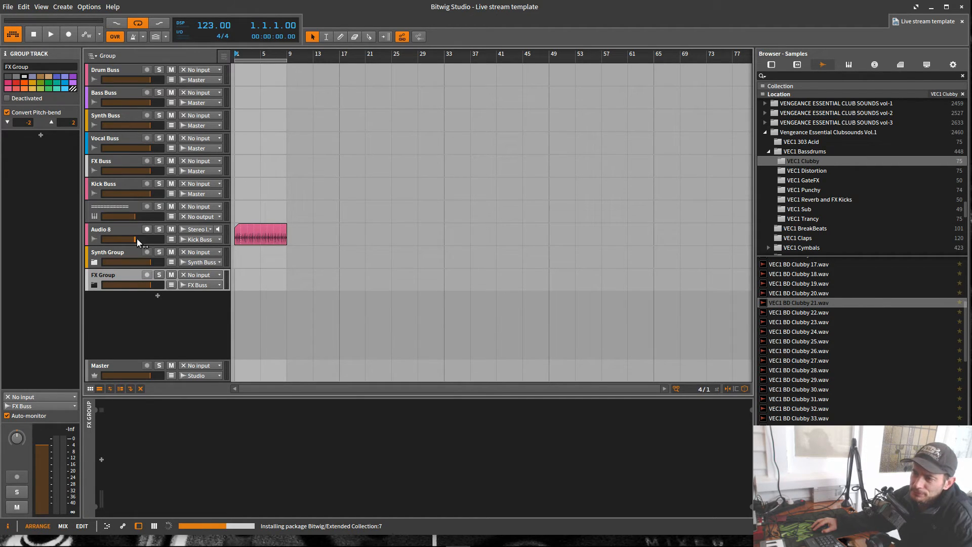
drag(134, 215, 102, 214)
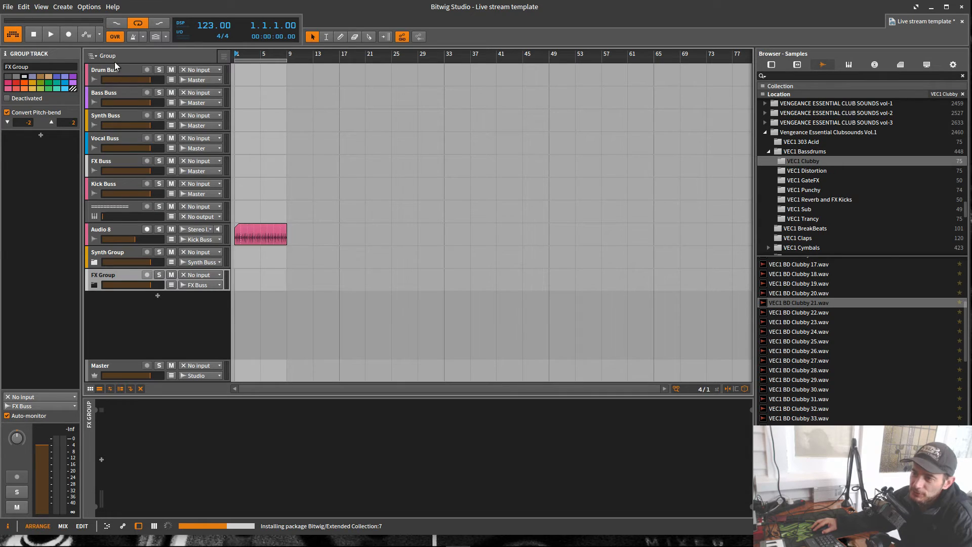
click(104, 207)
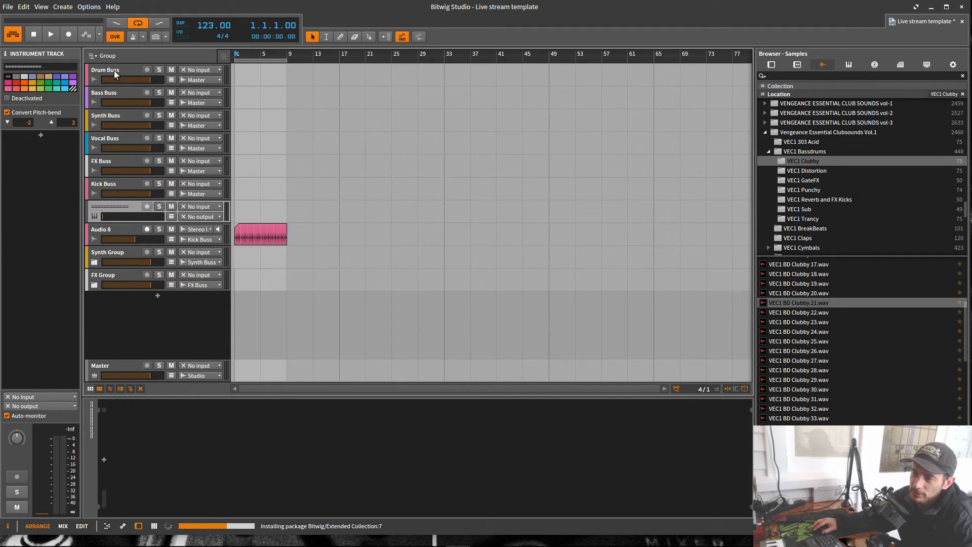
Rename the Audio 8 track holding the kick clip to "Kick" and save the project.
click(114, 229)
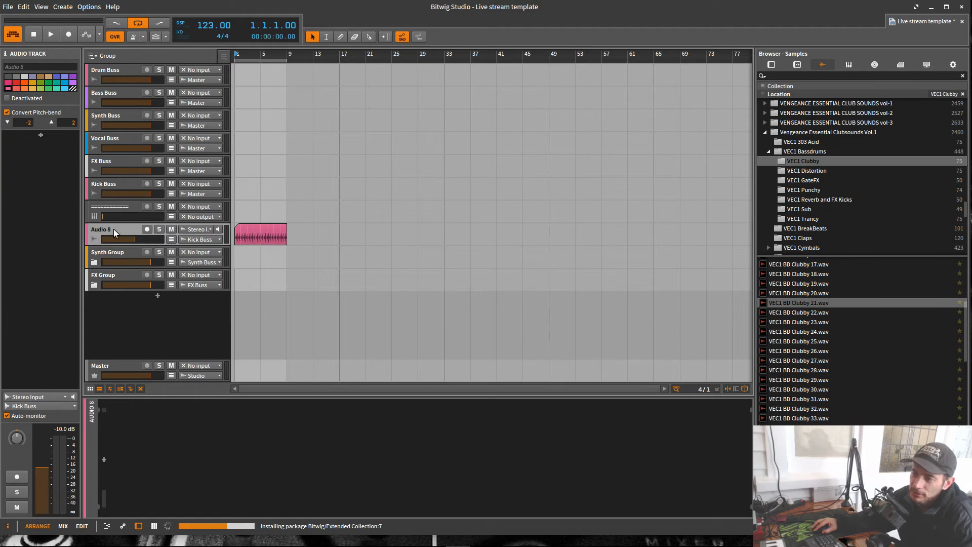
ctrl+click(107, 228)
ctrl+click(108, 229)
double_click(111, 230)
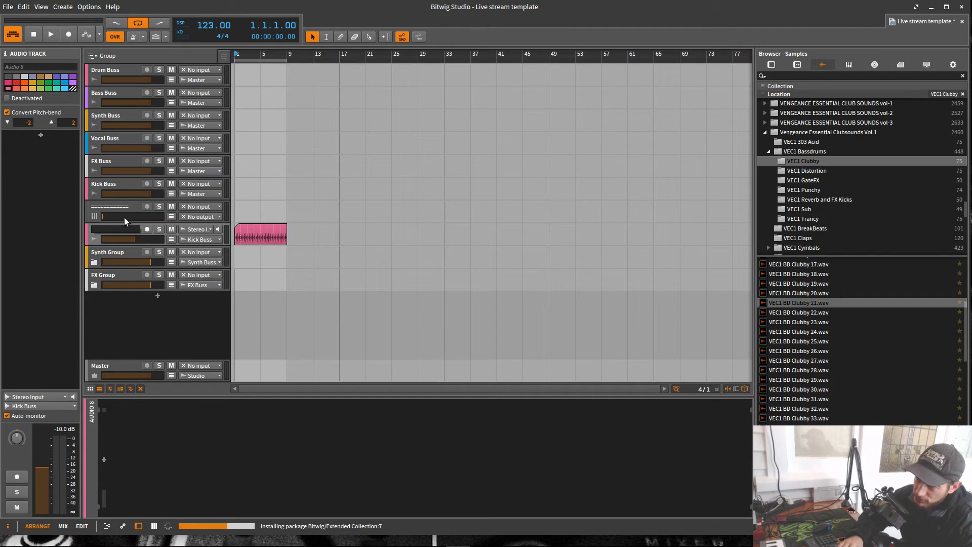
text(Kick)
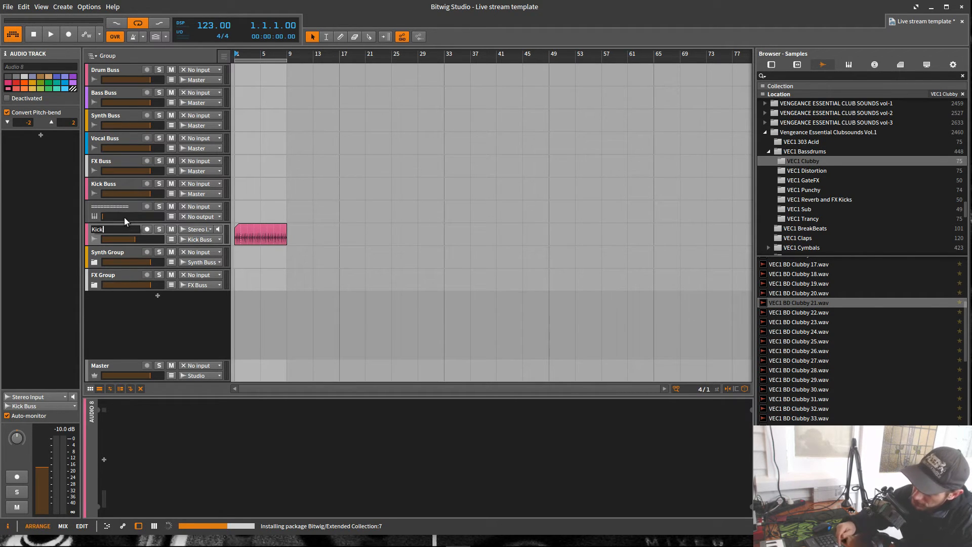
key(Return)
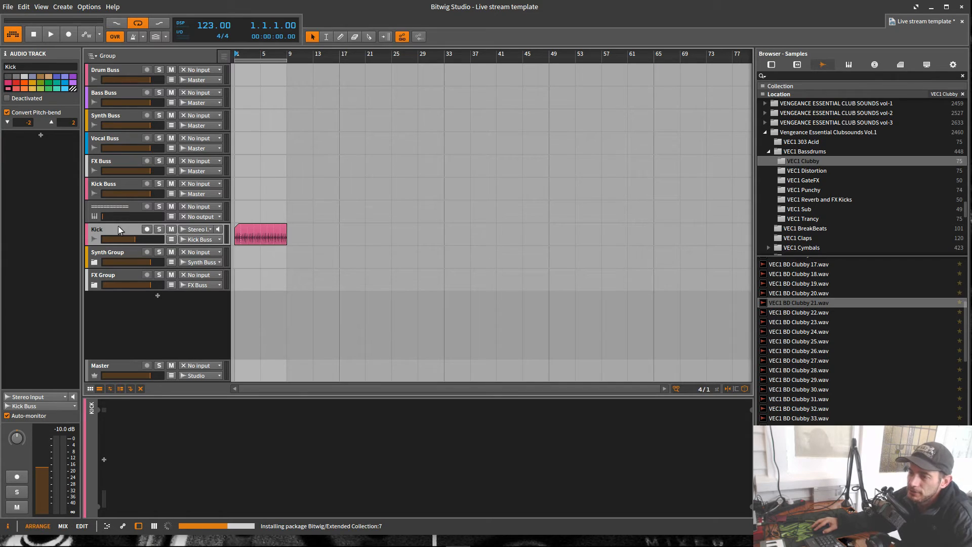
click(114, 207)
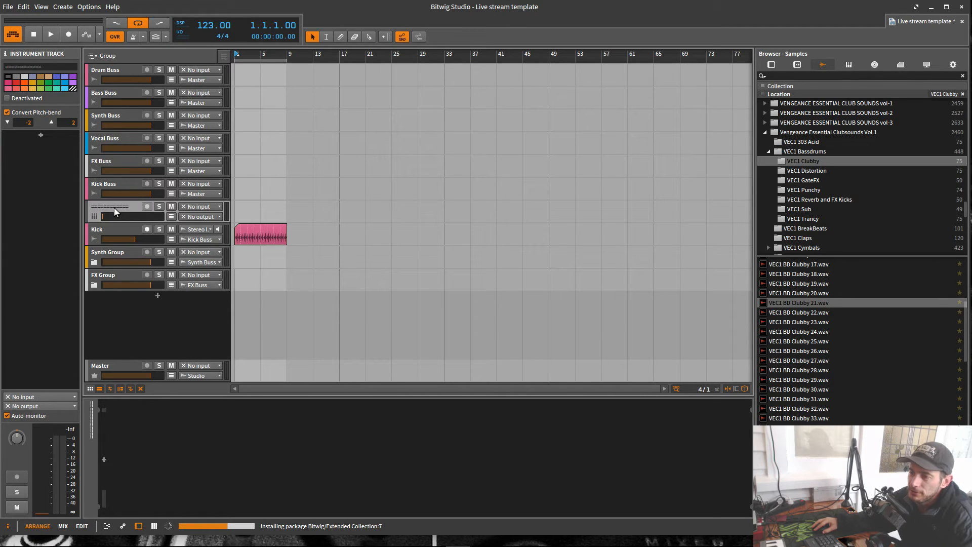
key(ctrl+s)
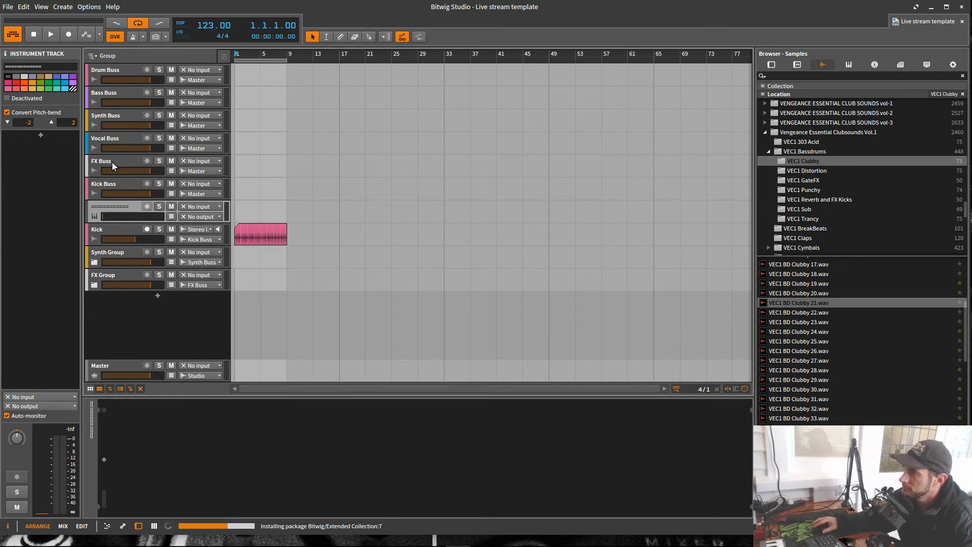
Examine the EQ-2 and Peak Limiter devices on the Master track.
click(640, 273)
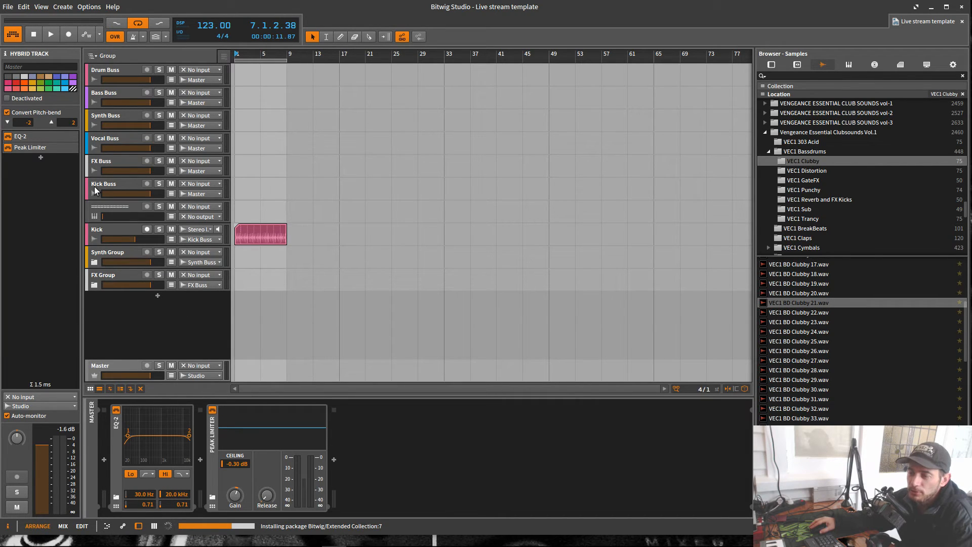
click(117, 439)
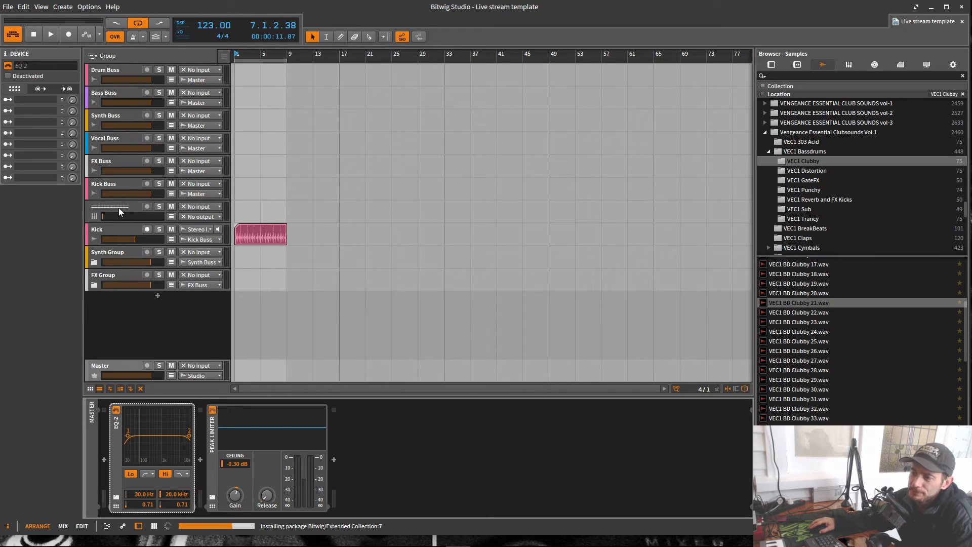
Create a new audio track above Drum Buss and colour it dark grey.
click(117, 69)
right_click(117, 69)
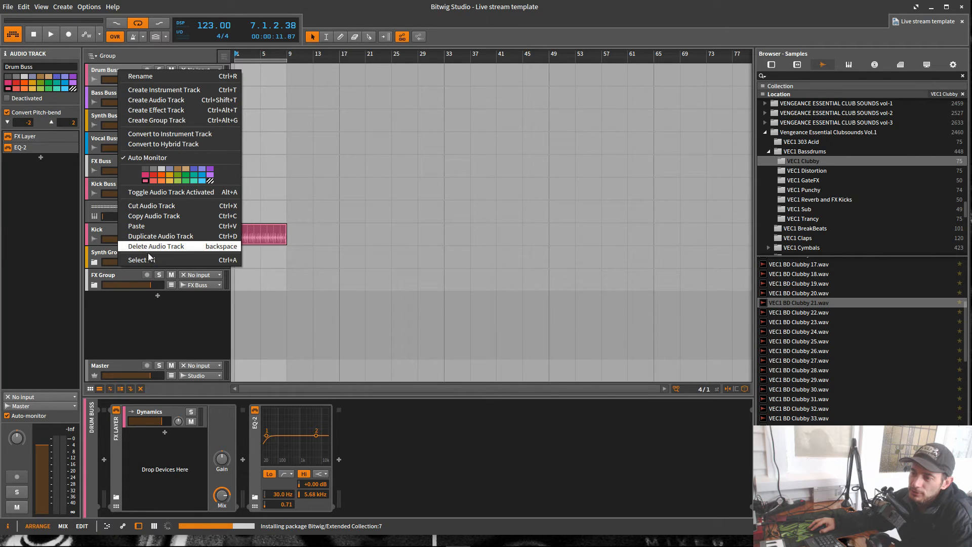
click(168, 102)
drag(119, 94, 119, 67)
right_click(99, 71)
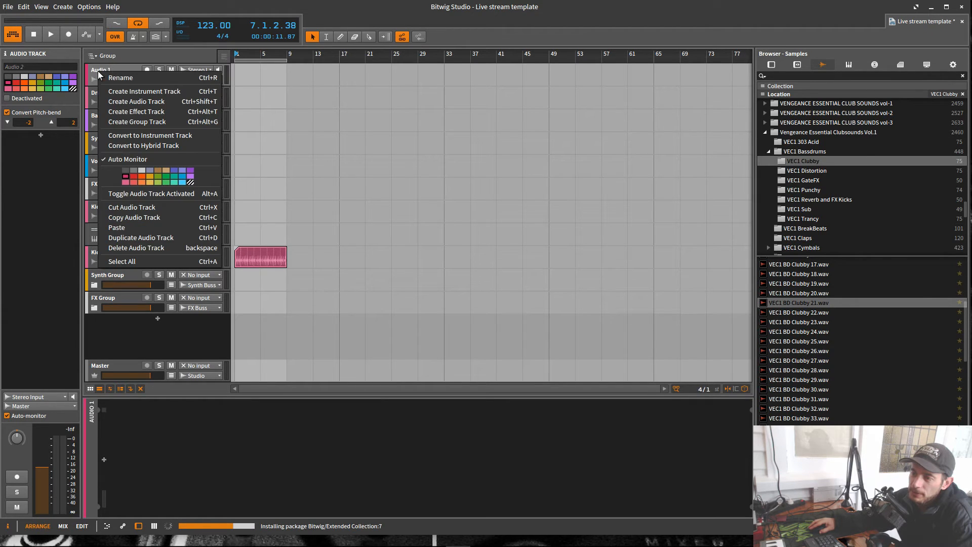
click(125, 170)
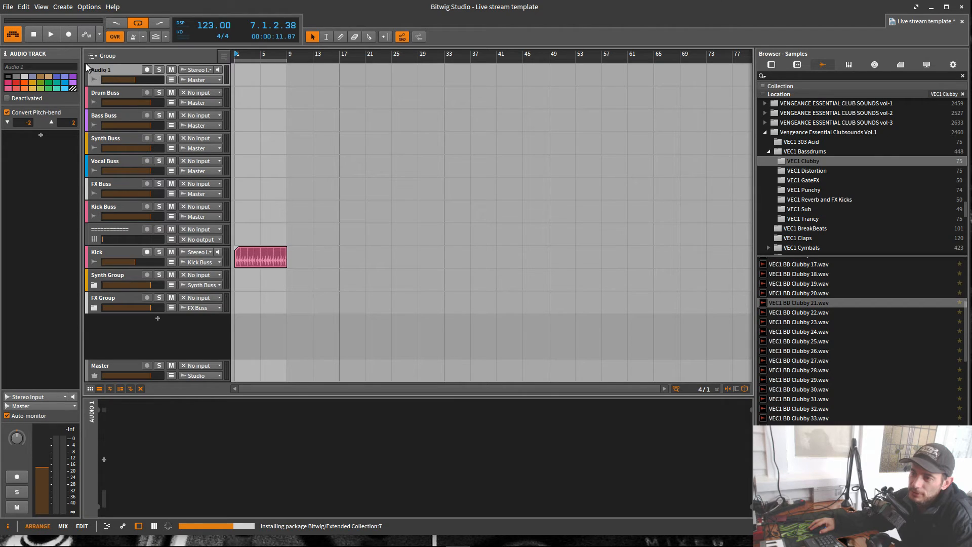
Rename the new dark grey audio track above Drum Buss to "Pre Master".
click(44, 66)
text(P)
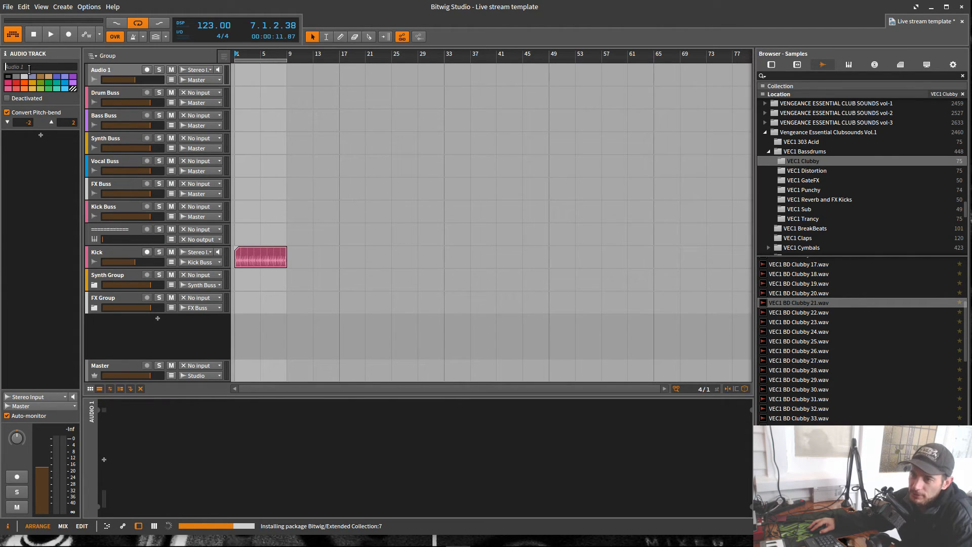
text(re Master)
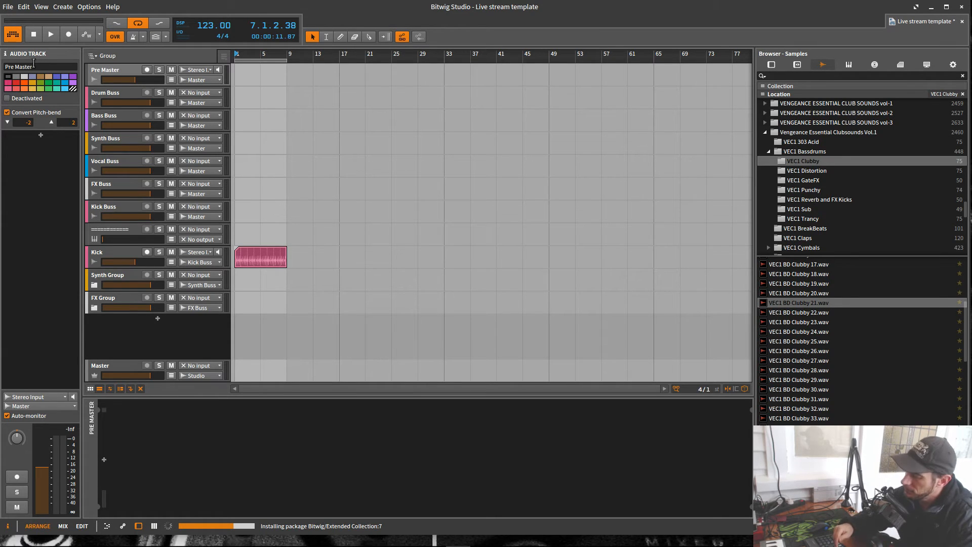
click(123, 66)
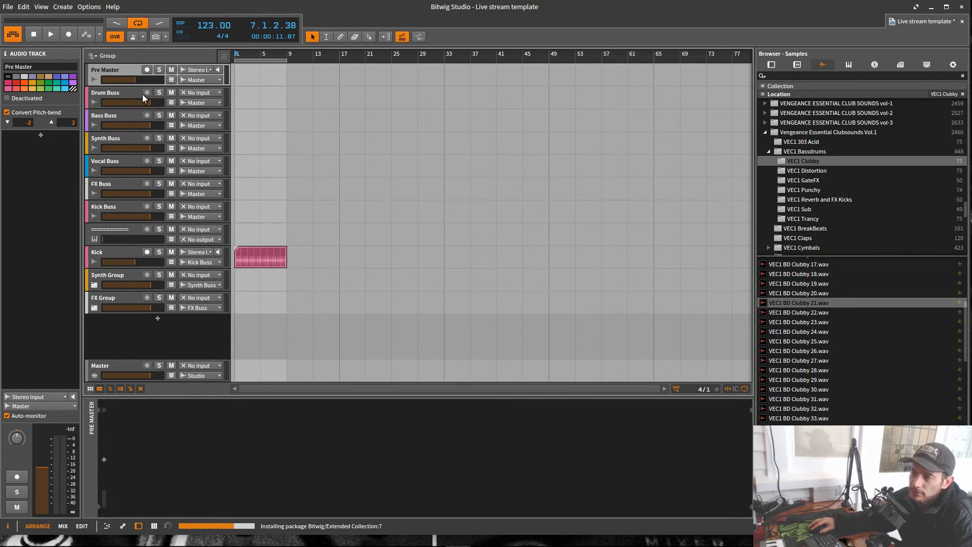
Route the outputs of Drum Buss, Bass Buss and Synth Buss to Pre Master.
click(217, 101)
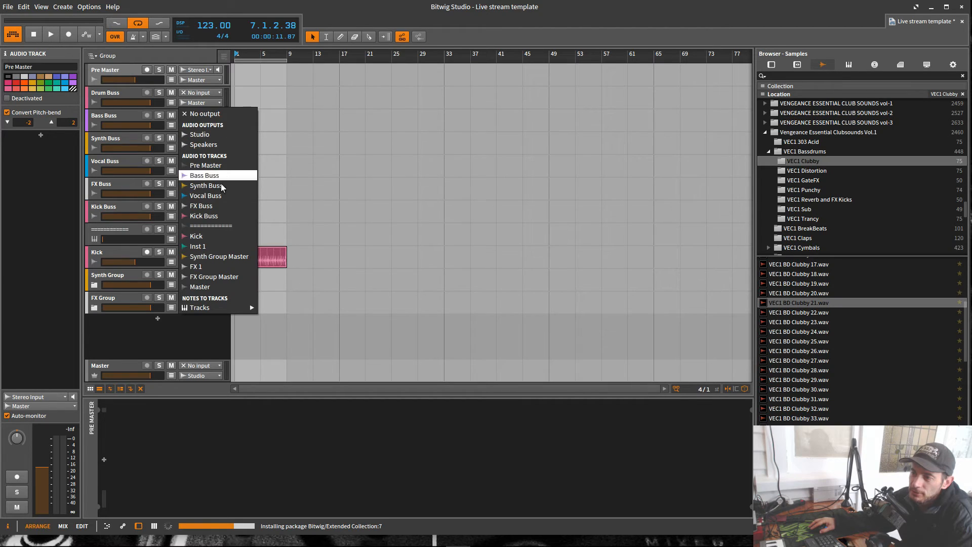
click(212, 164)
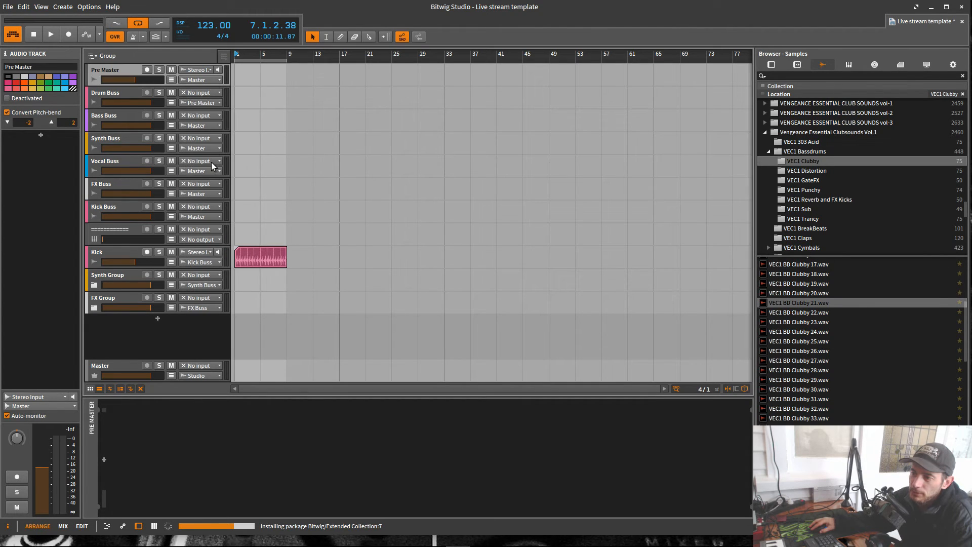
click(198, 125)
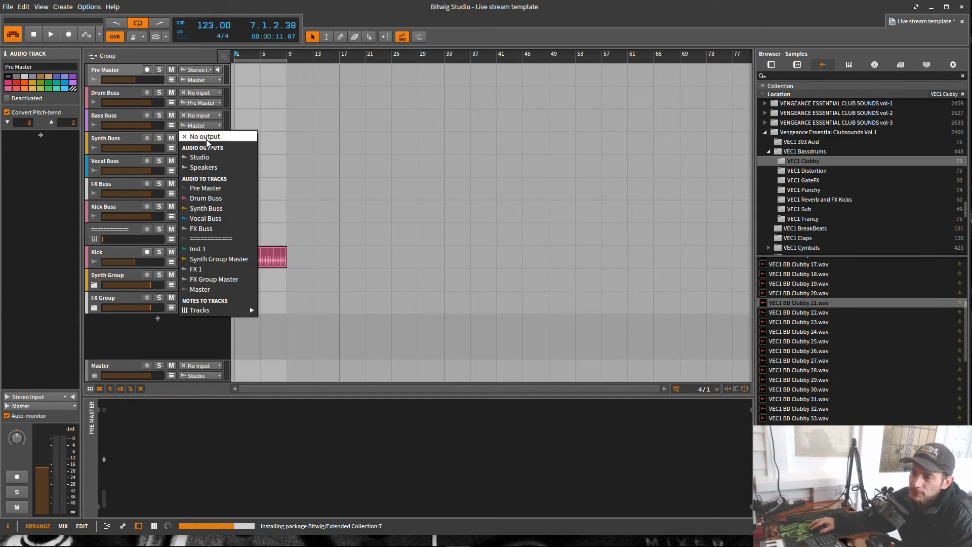
click(210, 190)
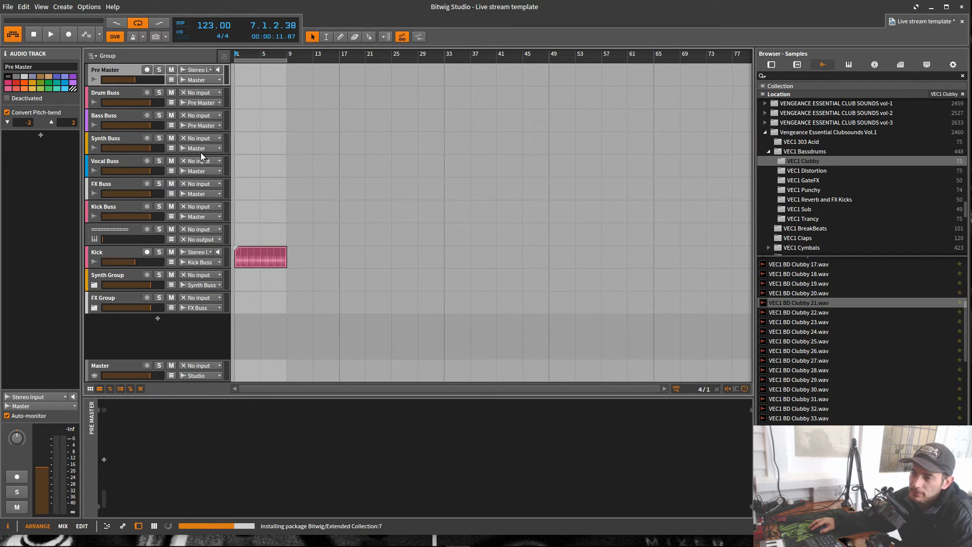
click(202, 148)
click(203, 210)
Route the outputs of Vocal Buss, FX Buss and Kick Buss to Pre Master.
click(206, 171)
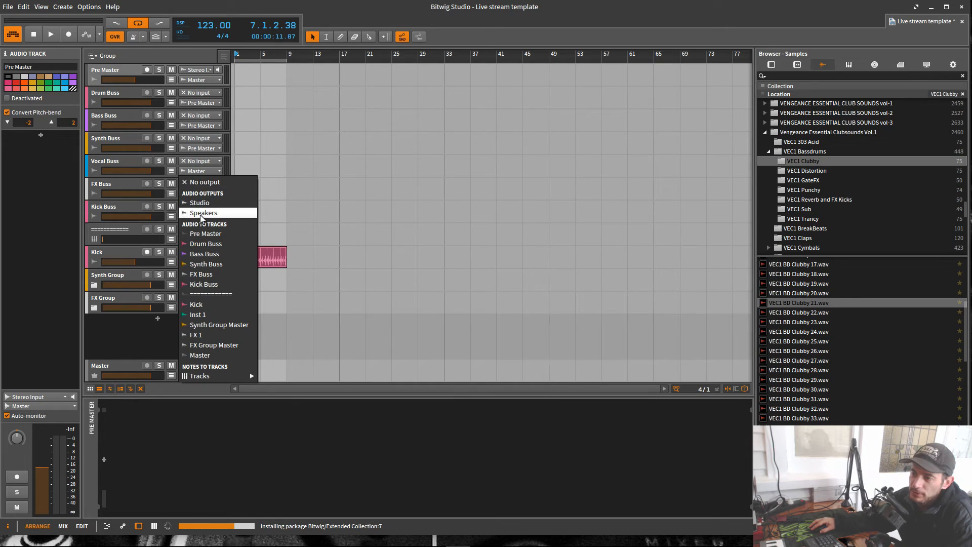
click(202, 234)
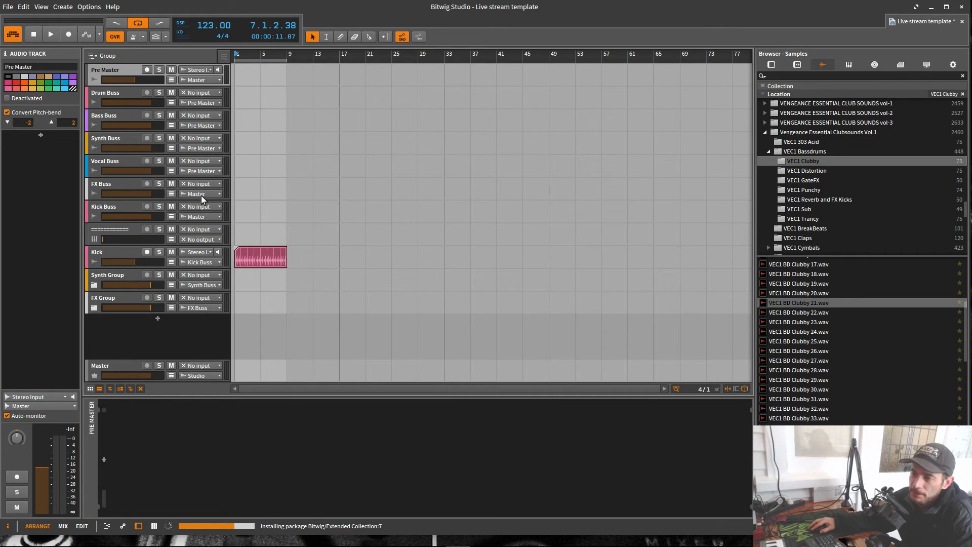
click(201, 195)
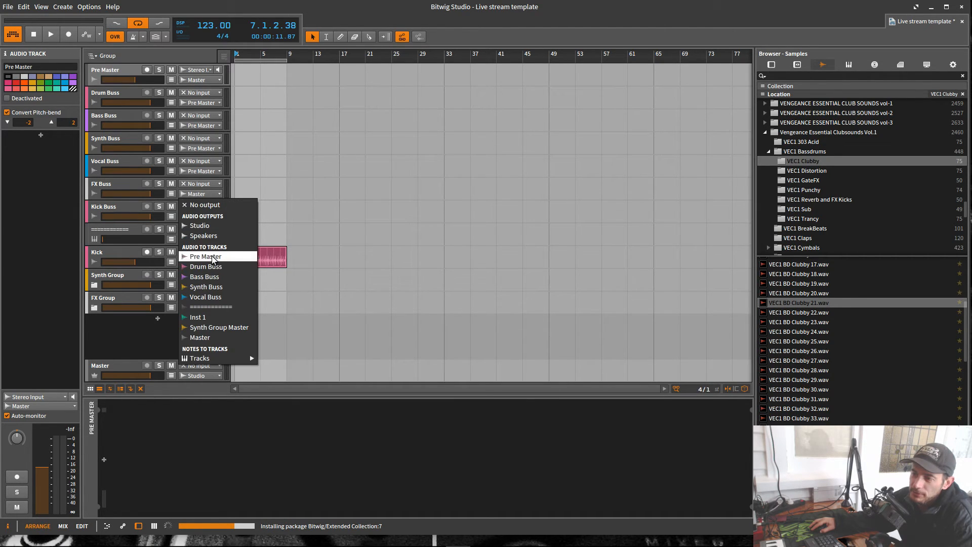
click(212, 258)
click(194, 216)
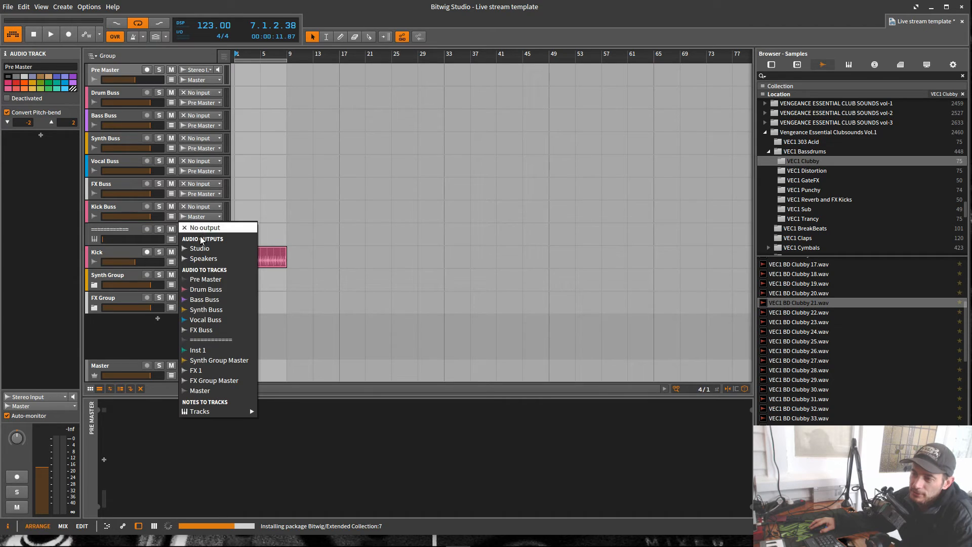
click(204, 279)
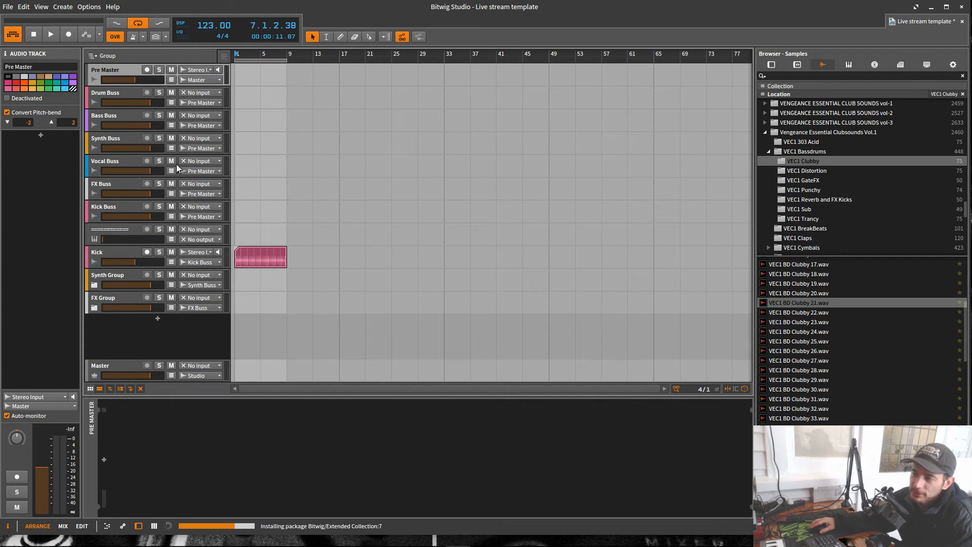
Copy the EQ-2 and Peak Limiter devices from the Master track onto the Pre Master track.
click(103, 366)
click(117, 439)
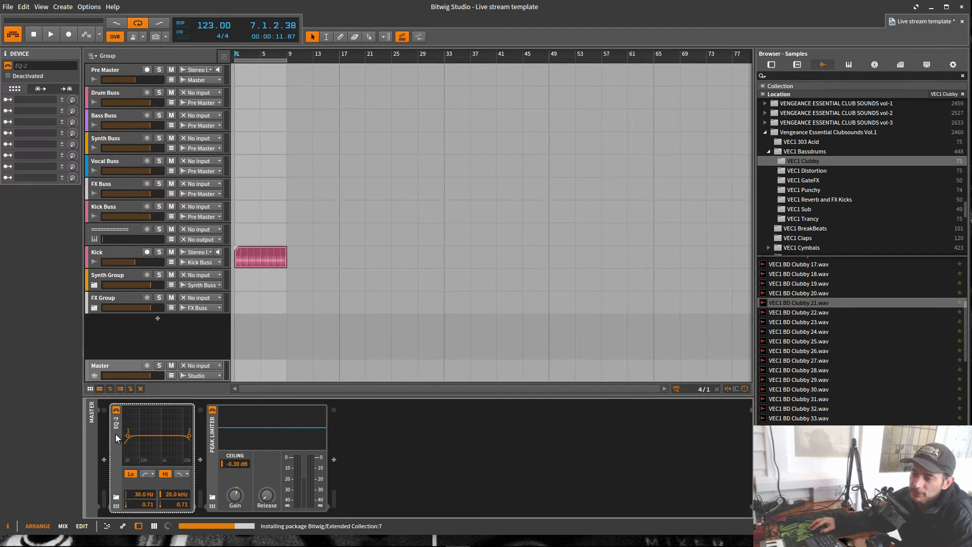
shift+click(213, 458)
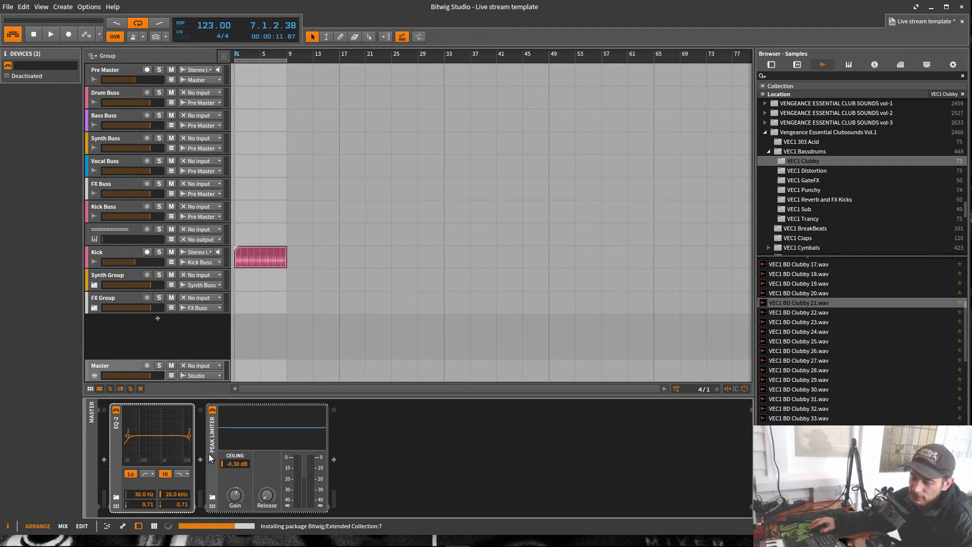
click(117, 70)
click(143, 432)
key(ctrl+v)
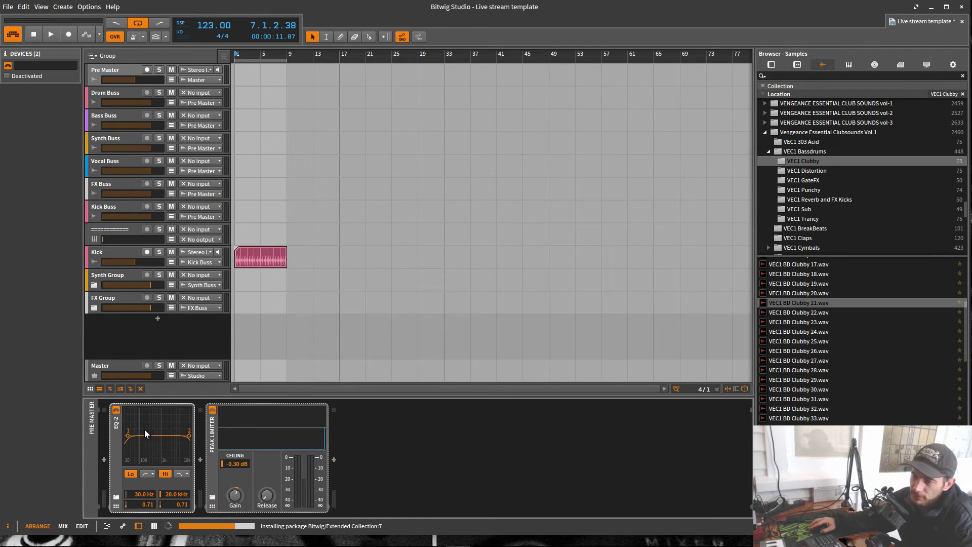
Set the Pre Master track's volume to 0 dB.
double_click(135, 80)
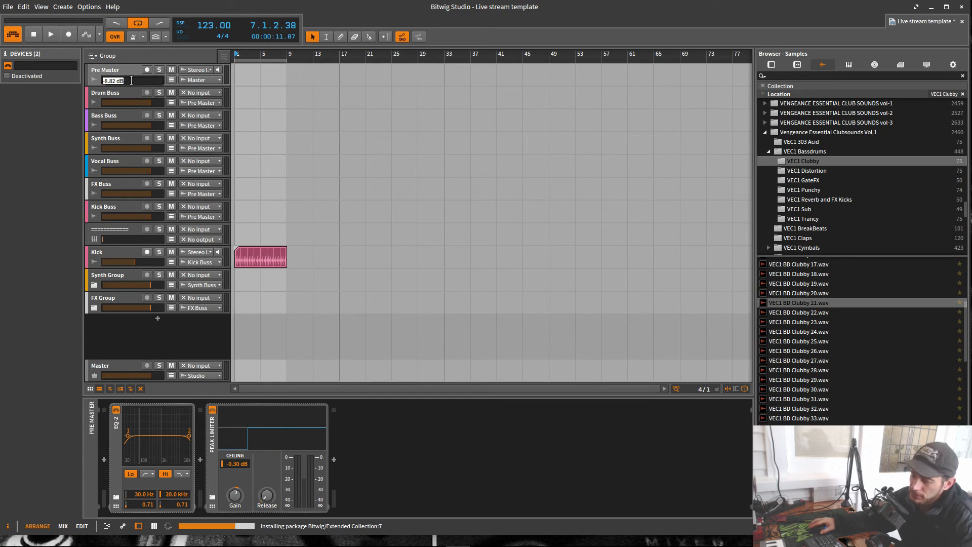
text(0)
key(Return)
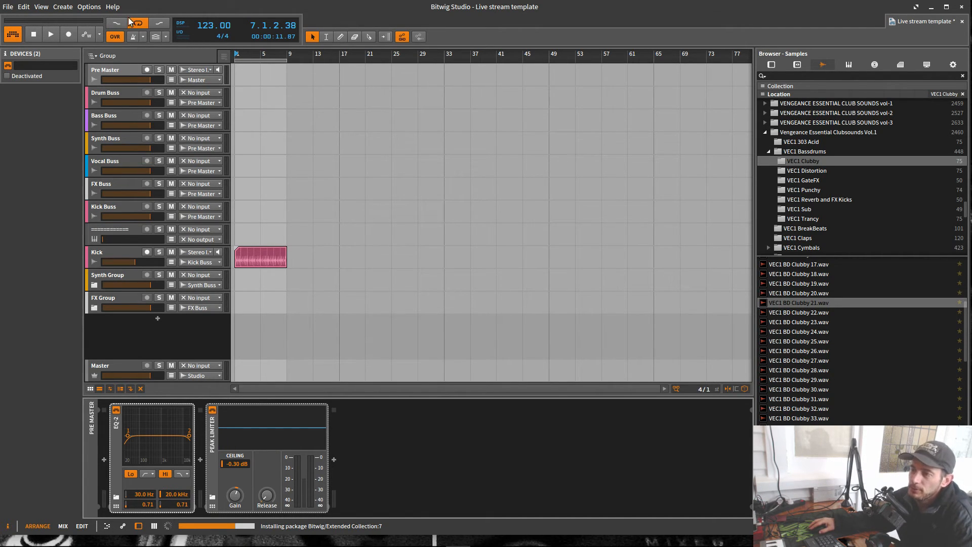
Solo the Pre Master track and switch the solo off again.
click(114, 65)
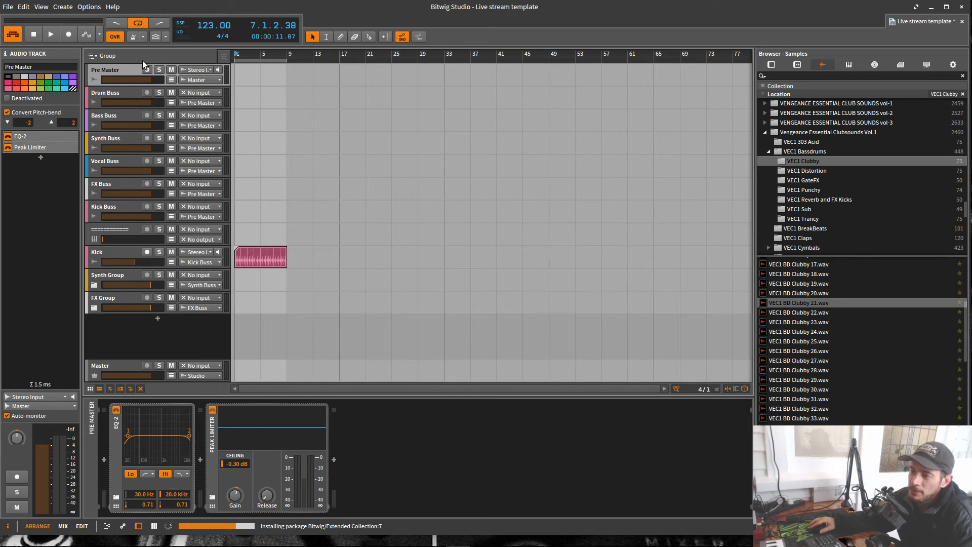
click(159, 69)
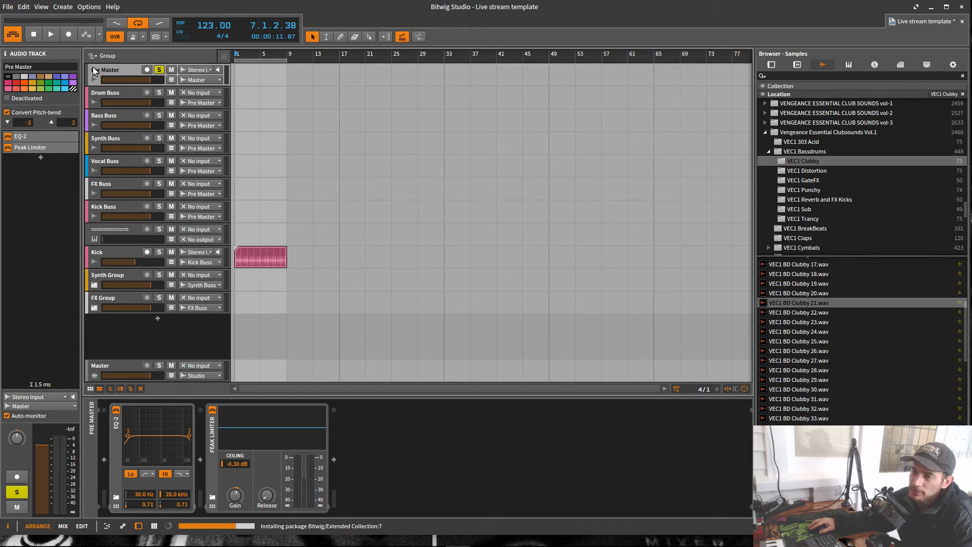
click(159, 70)
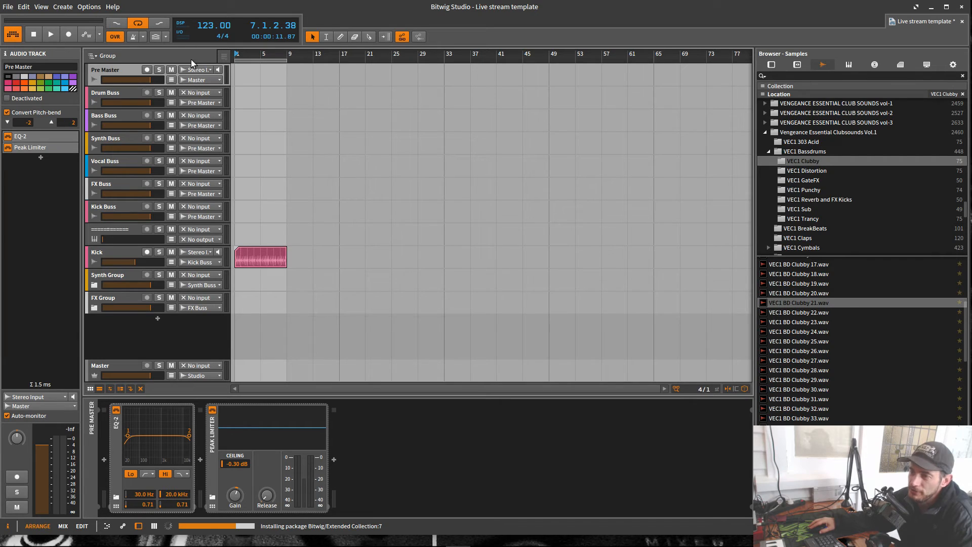
Save the project and view the tracks inside Synth Group and FX Group, collapsing both groups again.
key(ctrl+s)
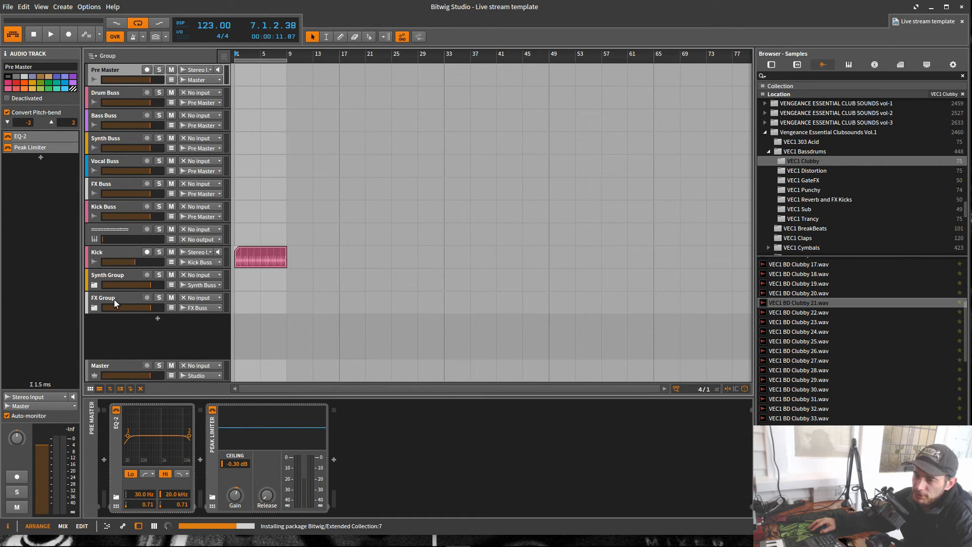
click(94, 285)
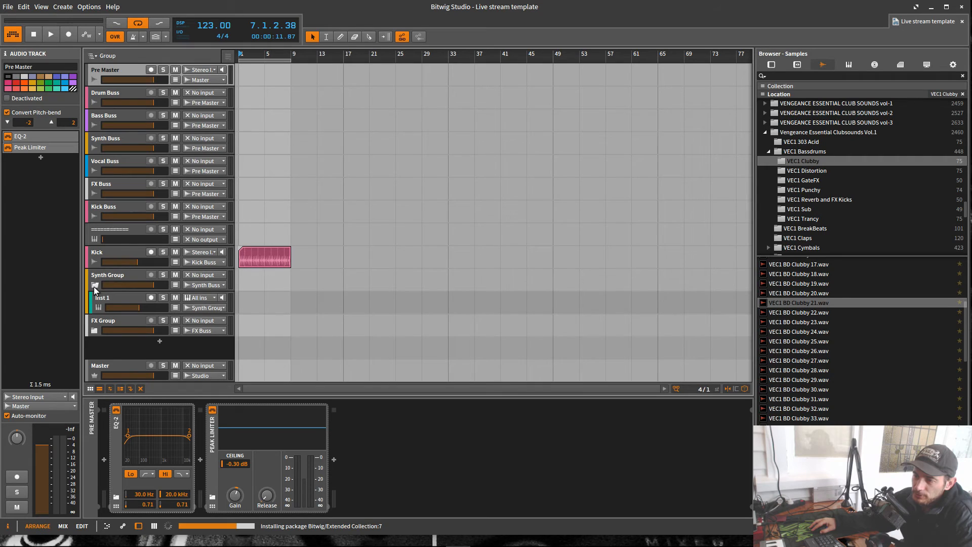
click(94, 285)
click(95, 308)
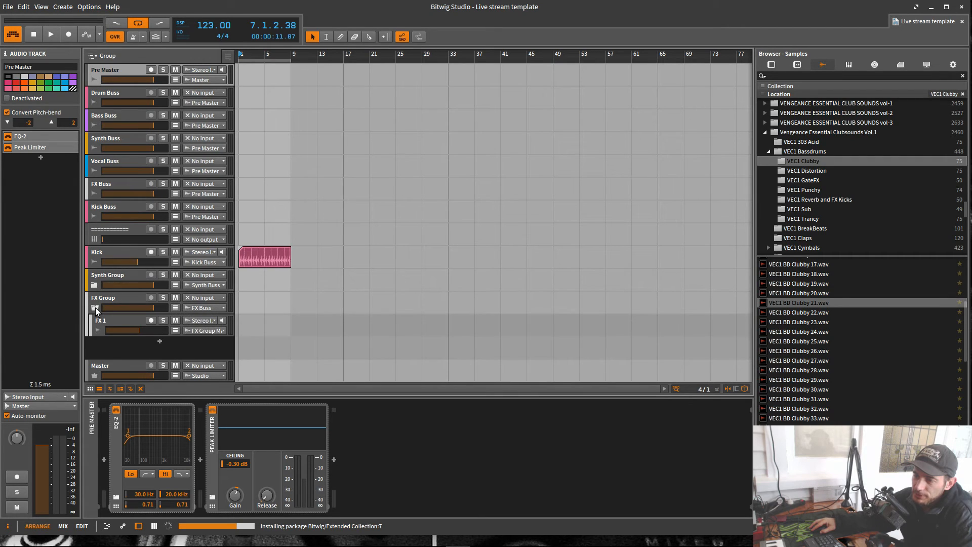
click(94, 308)
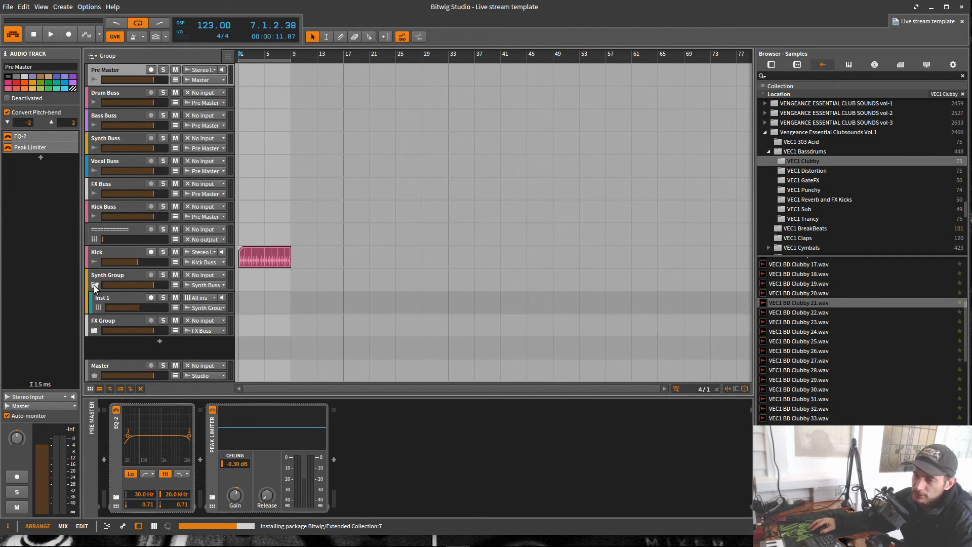
click(95, 308)
click(95, 308)
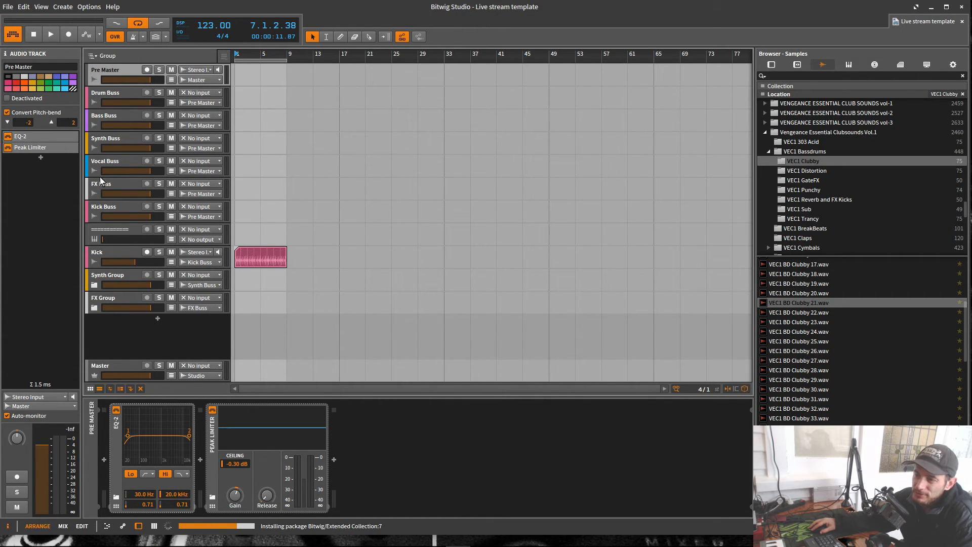
Create a new group track below FX Group and colour it light blue like Vocal Buss.
right_click(114, 329)
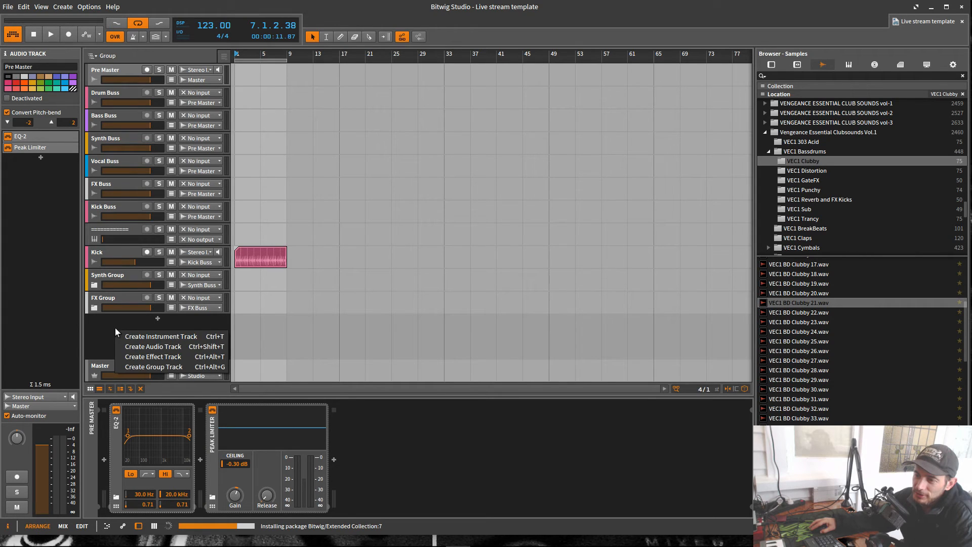
click(146, 367)
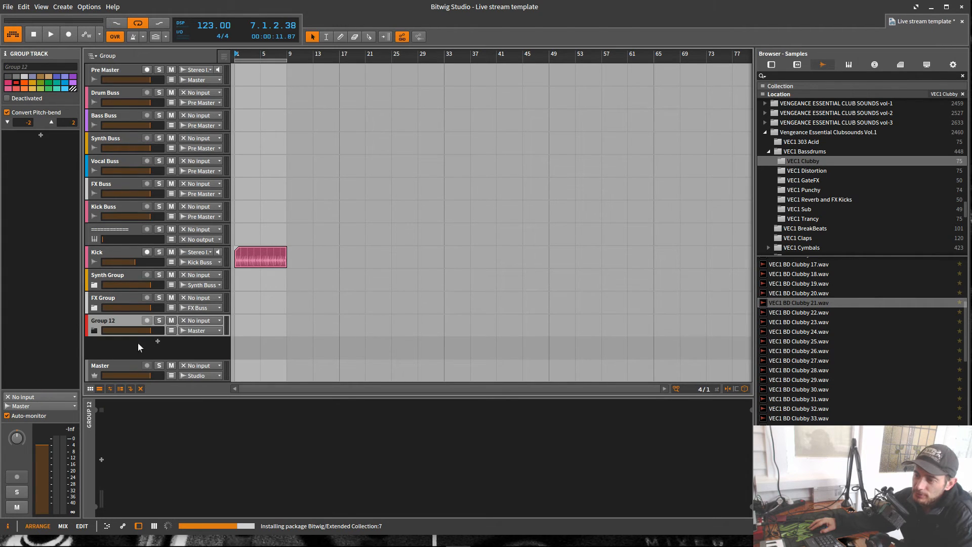
right_click(106, 320)
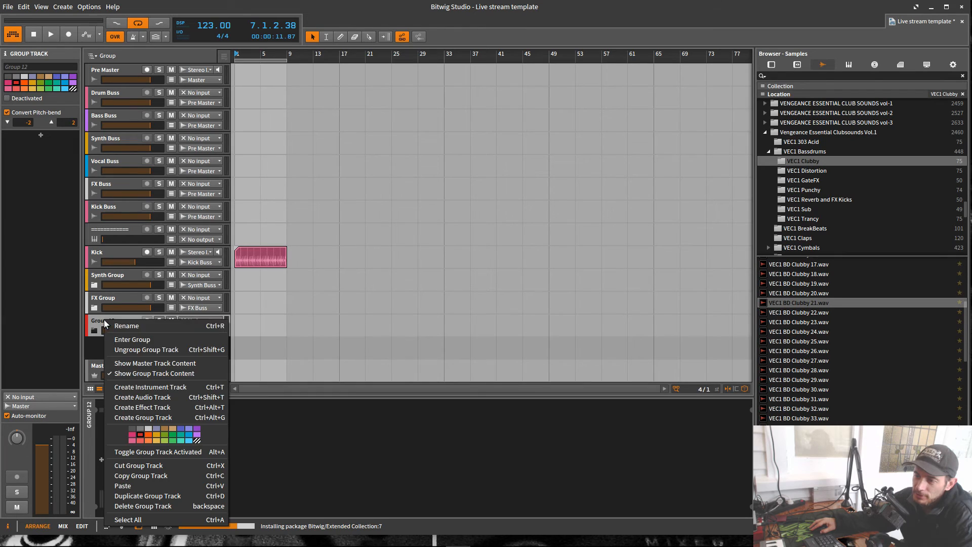
click(185, 435)
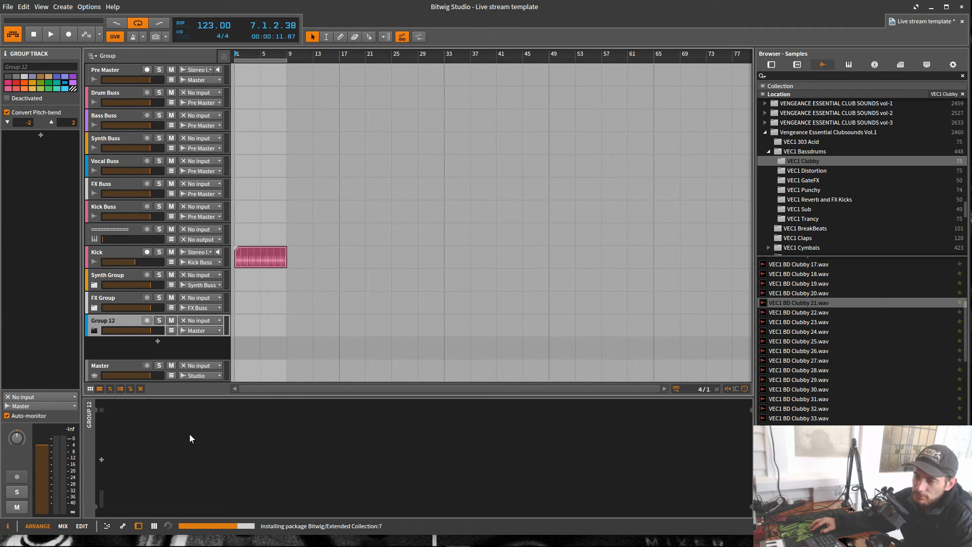
Rename the new light blue group track as Vocal Group.
click(28, 66)
text(V)
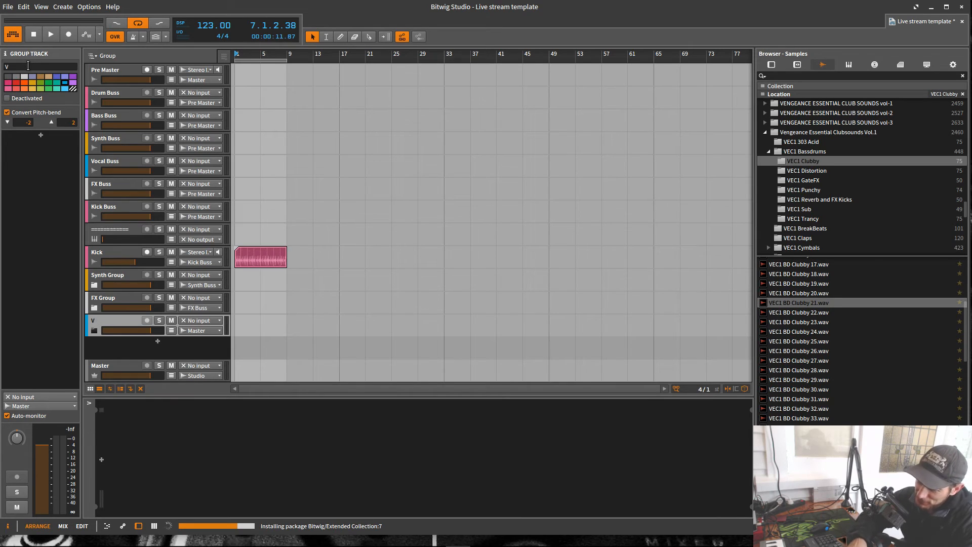
text(ocal)
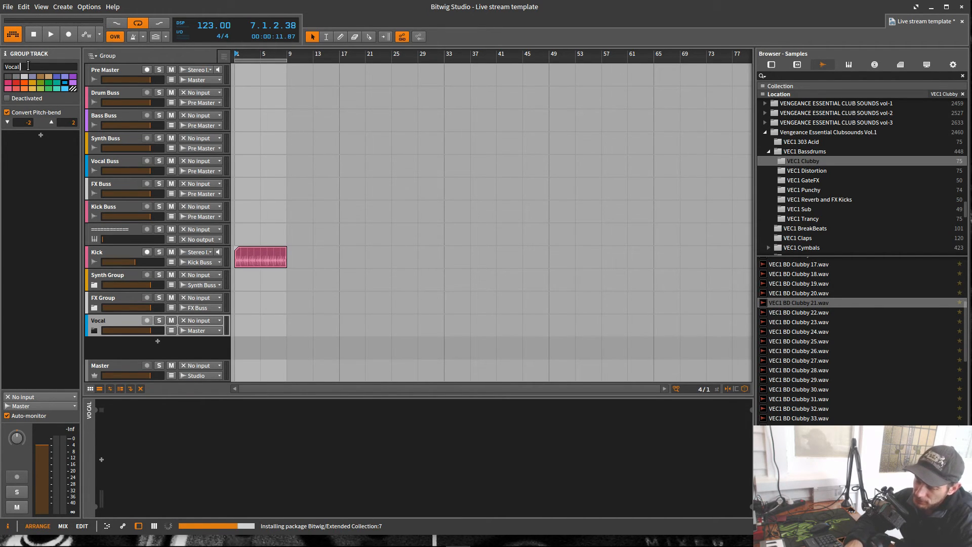
text( G)
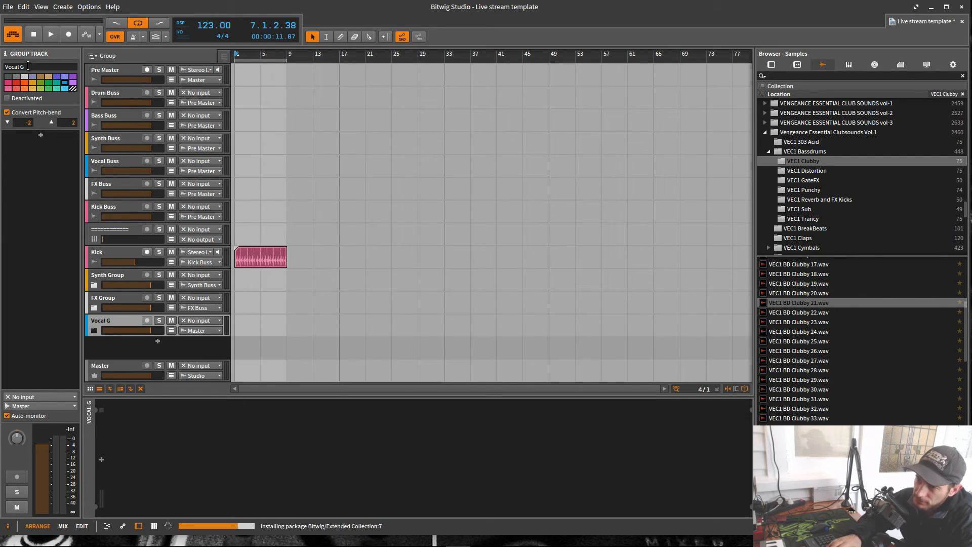
text(roup)
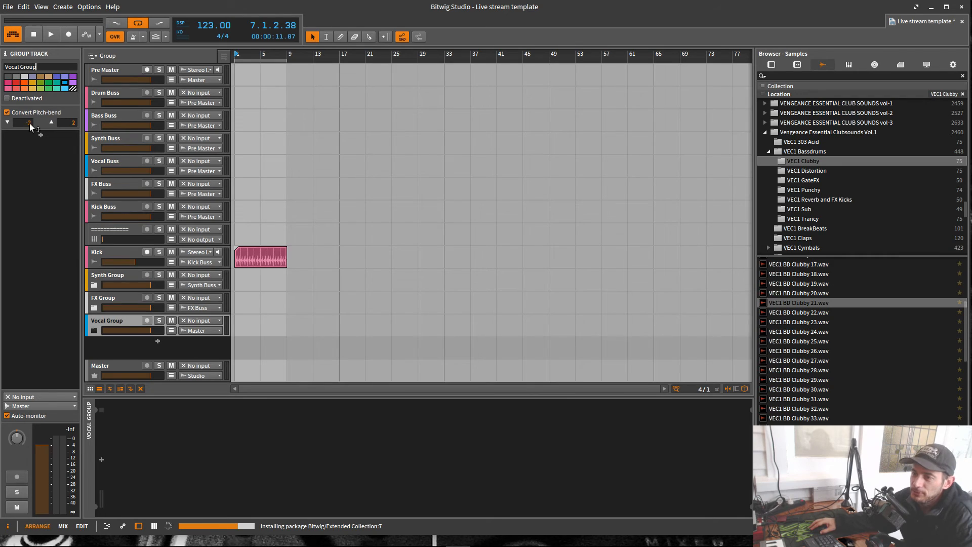
click(59, 189)
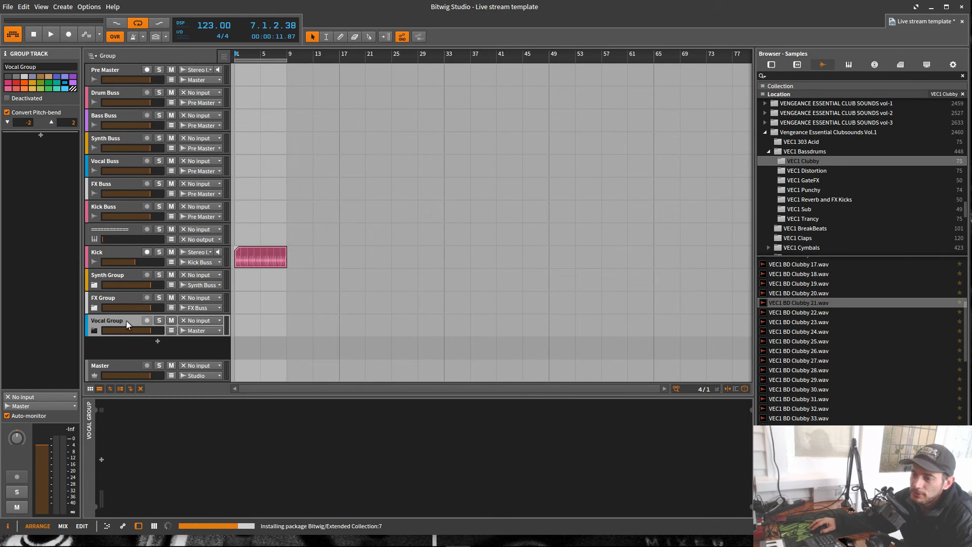
Route the output of Vocal Group to Vocal Buss and save the project.
click(96, 331)
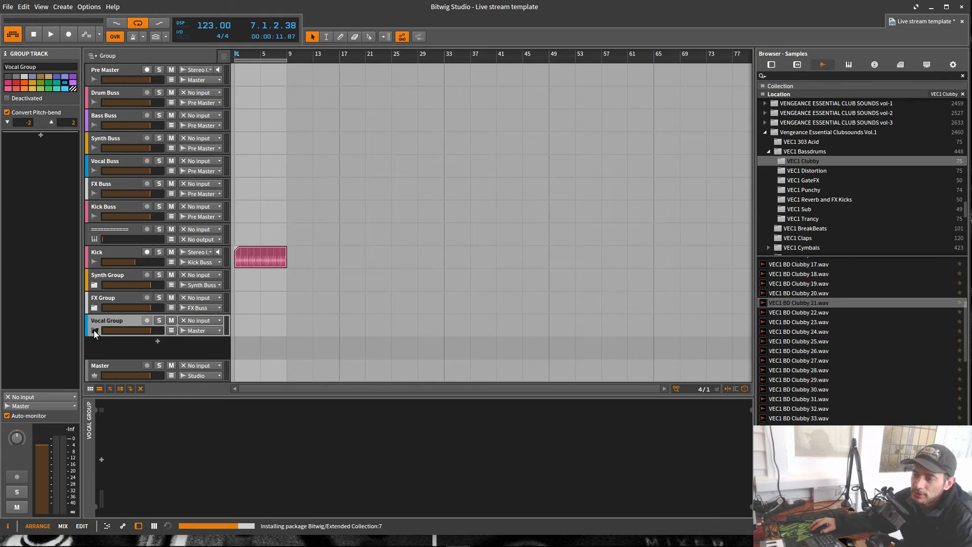
click(192, 333)
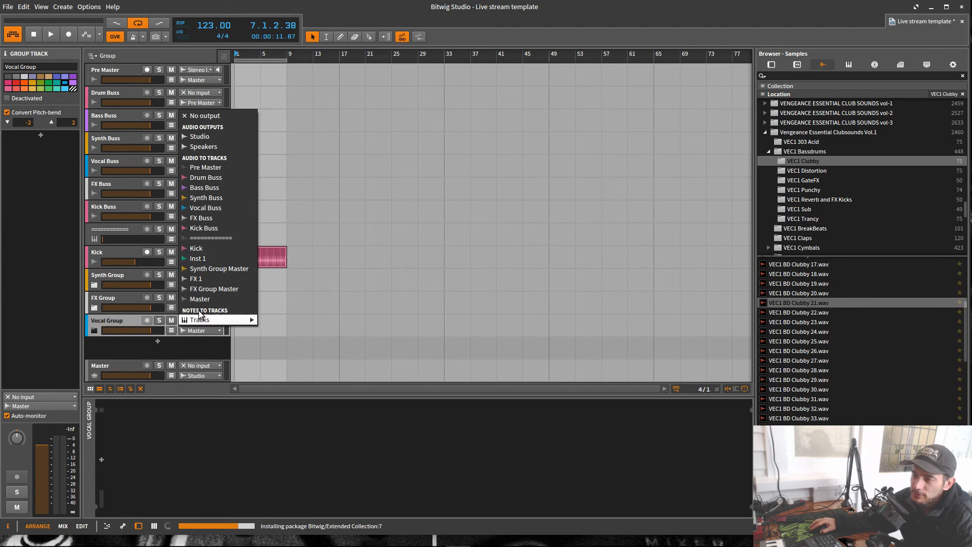
click(211, 210)
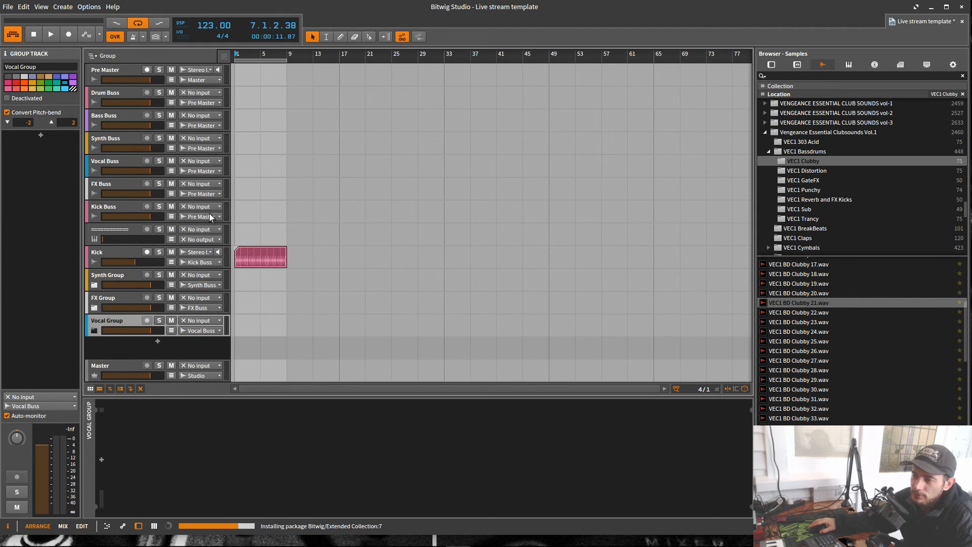
key(ctrl+s)
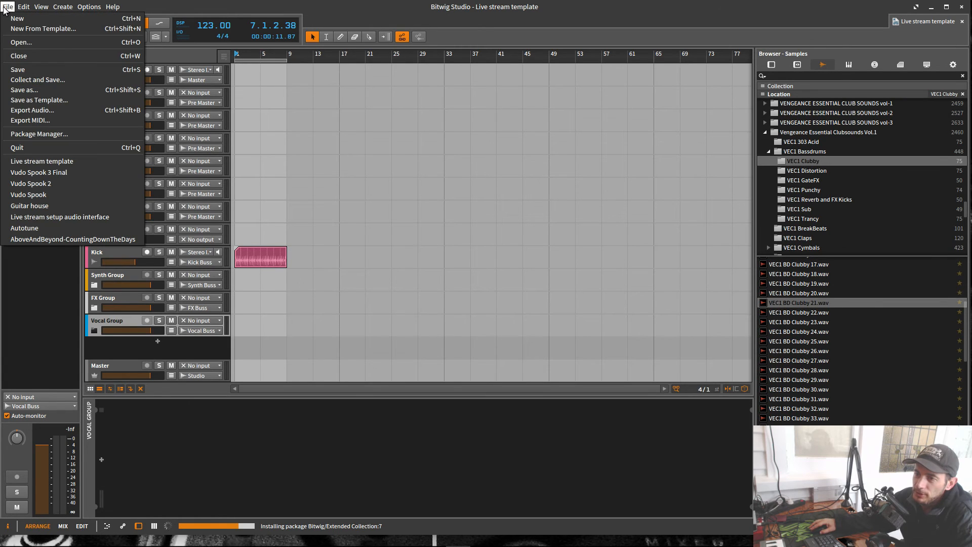
Start saving the project as a template named Live Stream Template v2.0, with packaged files collected too.
click(49, 101)
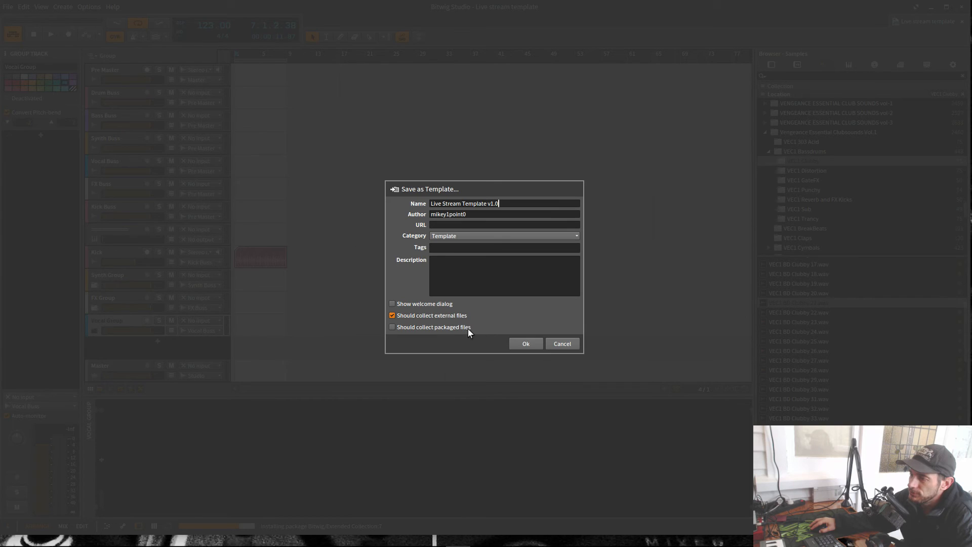
click(392, 327)
key(BackSpace)
key(BackSpace)
key(BackSpace)
text(2.0)
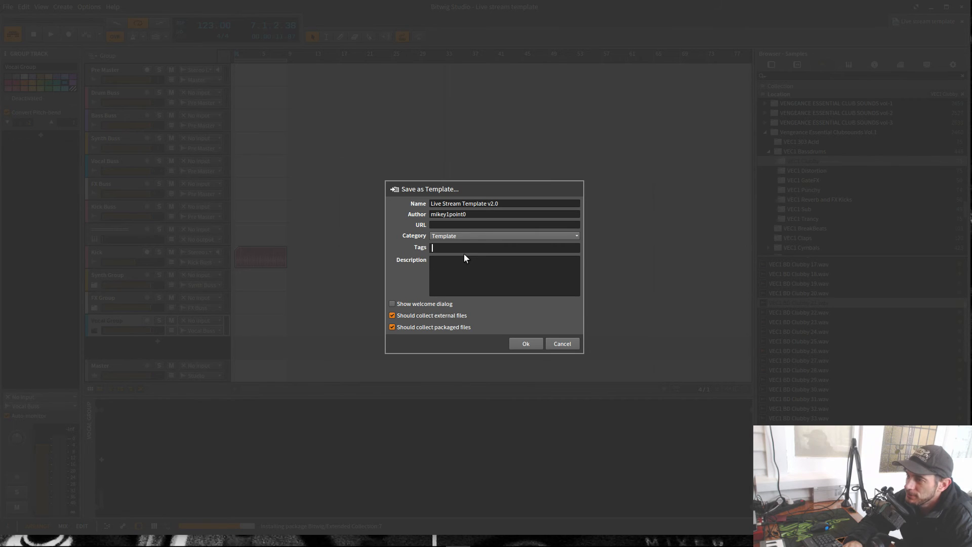
Add the tags main and template to the template's details, and remove both again.
text(main)
key(Return)
text(temp)
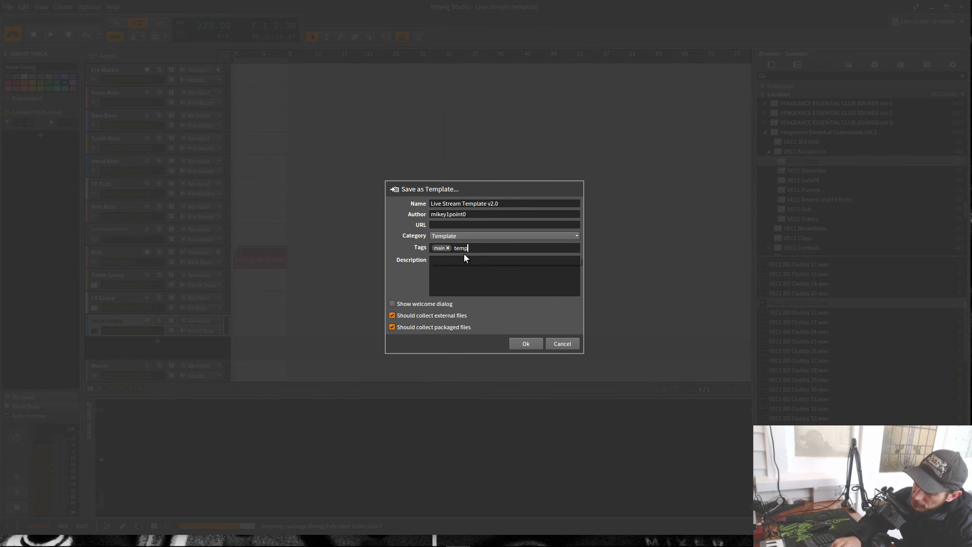
text(late)
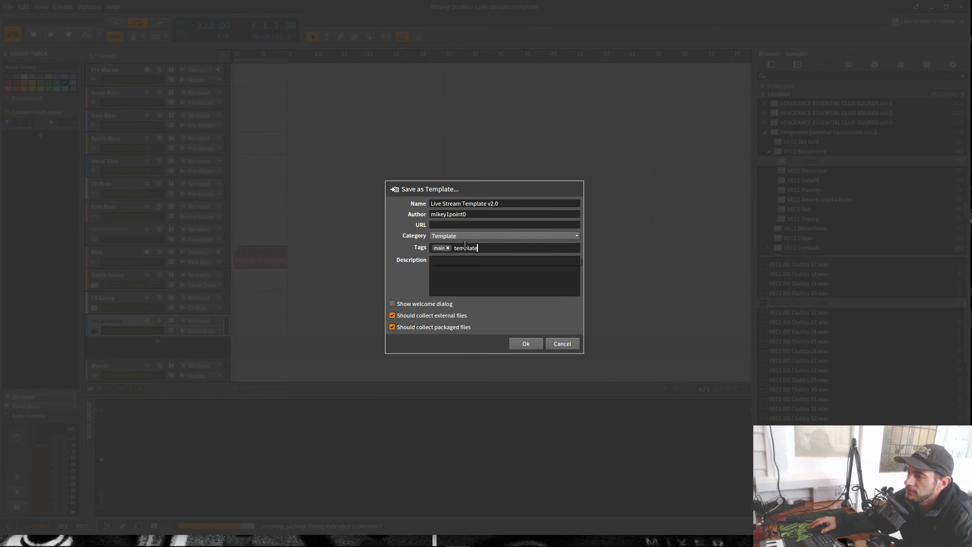
key(Return)
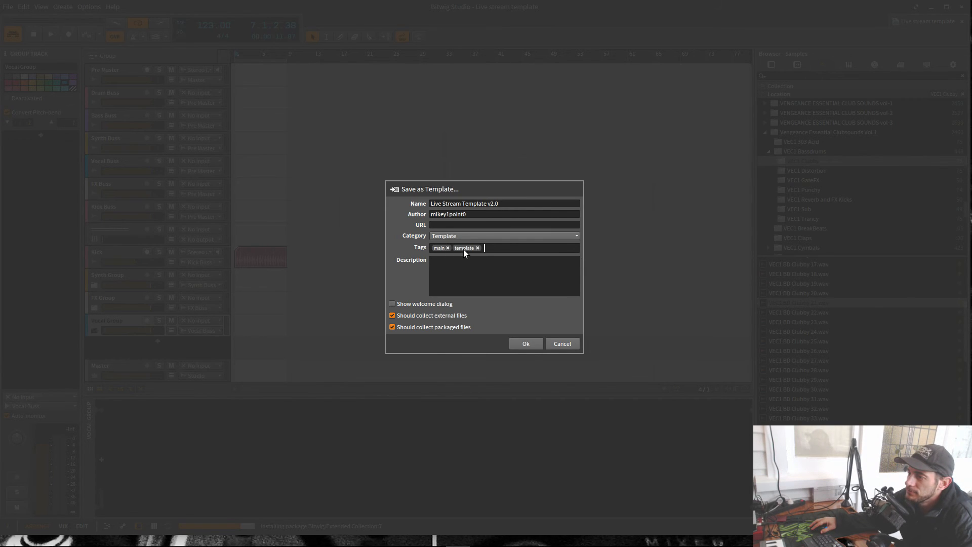
click(478, 249)
click(448, 248)
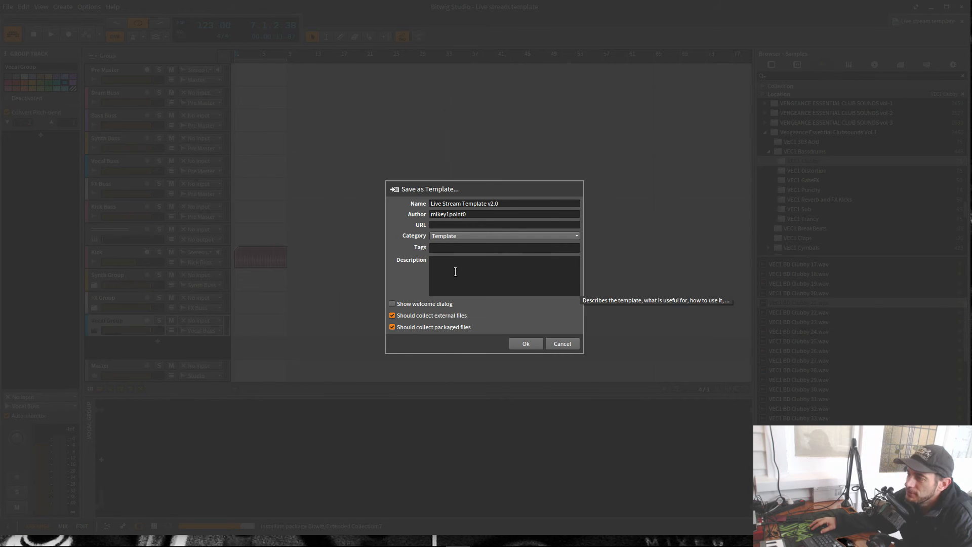
Save Live Stream Template v2.0 without tags or a description.
click(526, 344)
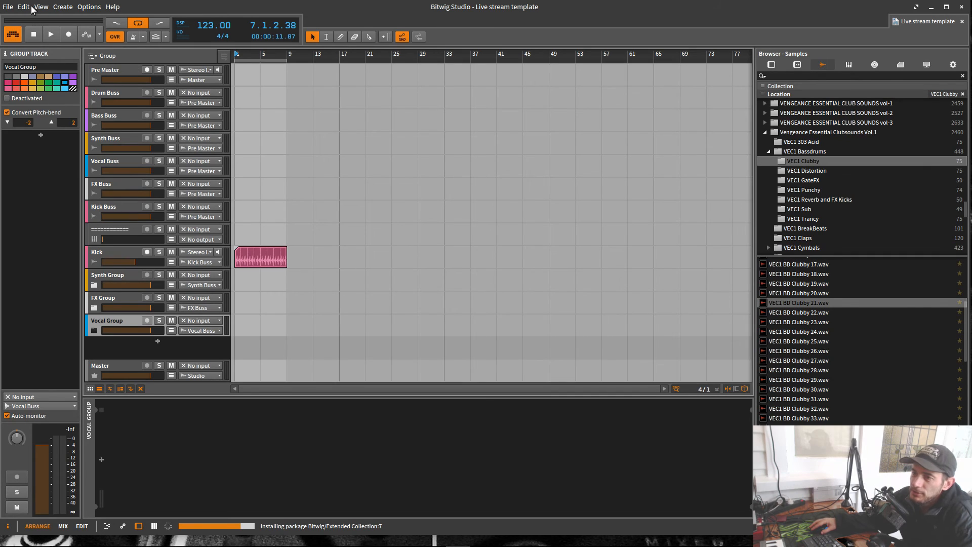
Look up Live Stream Template v2.0 among the available templates and close the list without creating a project.
click(7, 7)
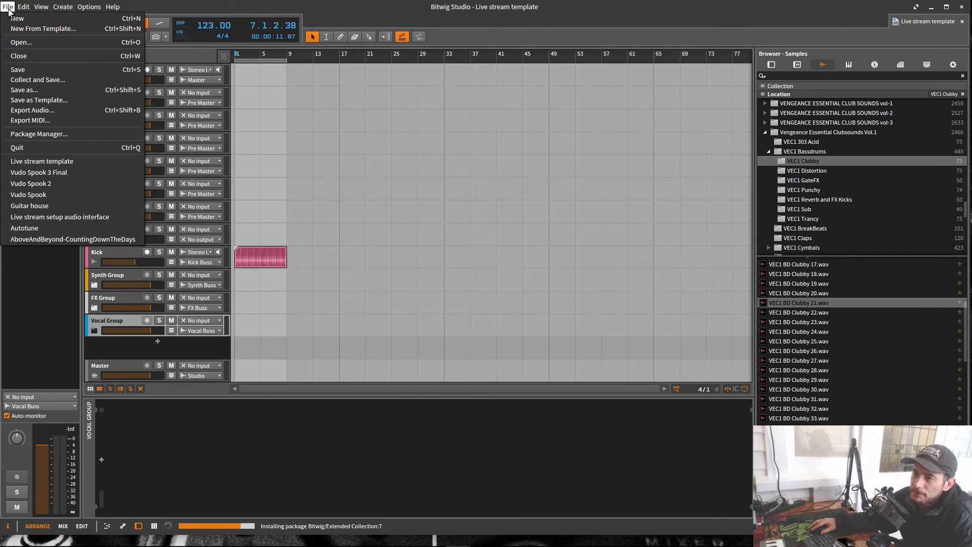
click(20, 29)
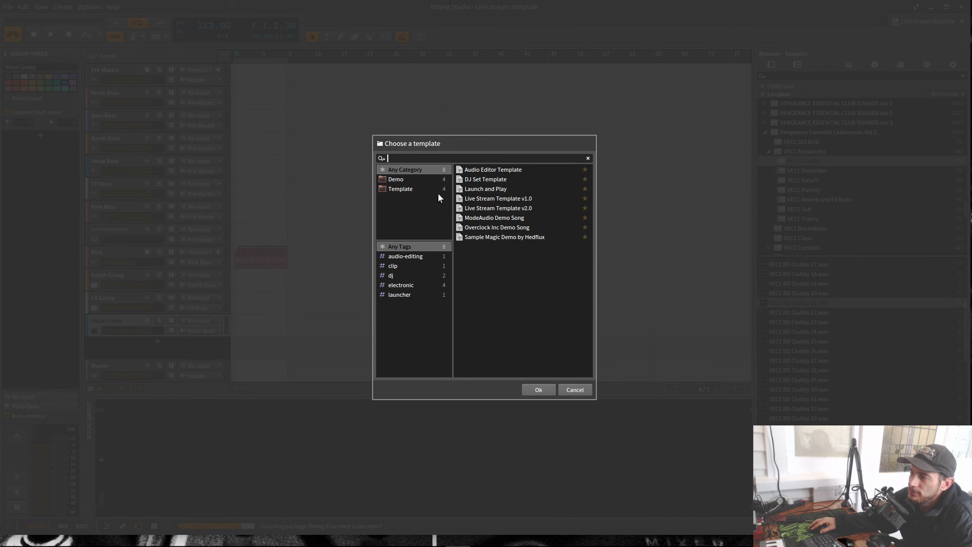
click(495, 207)
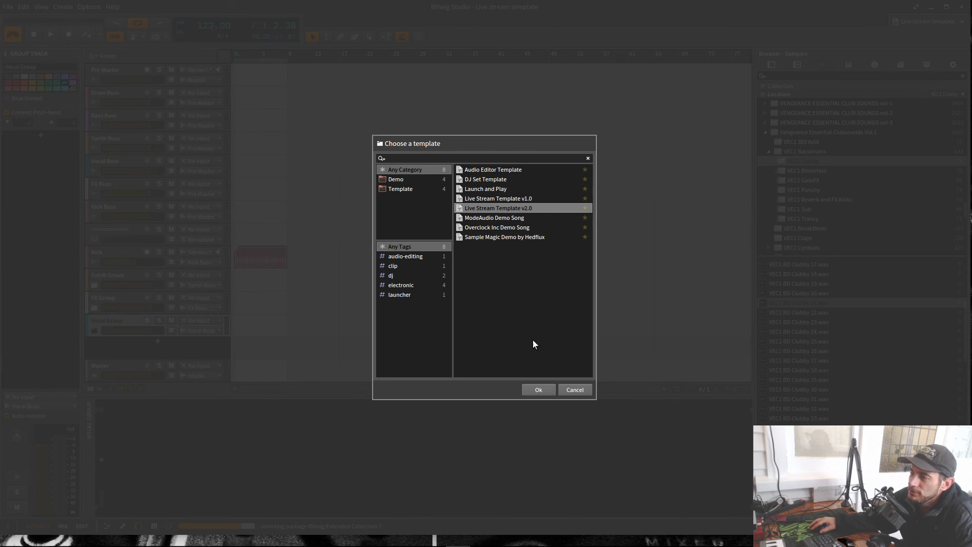
click(567, 390)
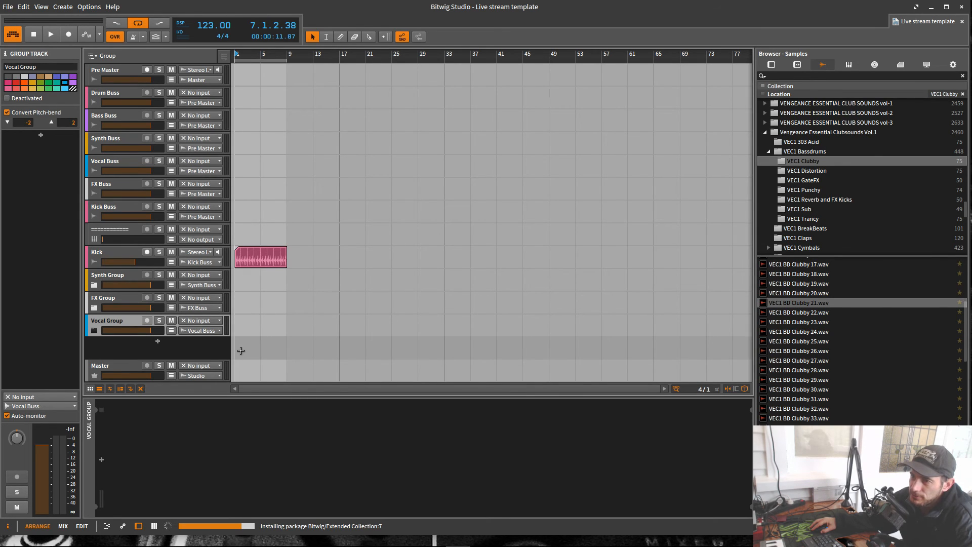
Save the project and create a new project from Live Stream Template v2.0.
click(7, 8)
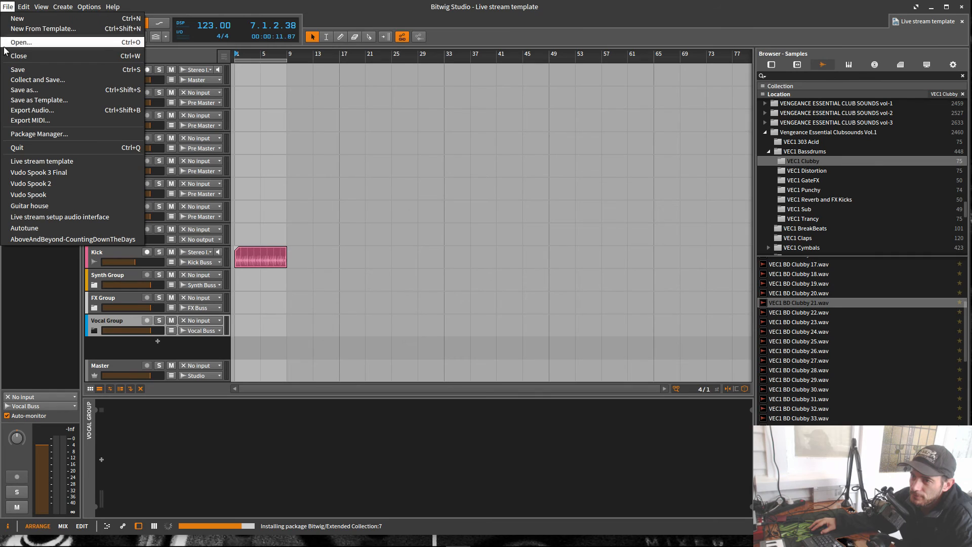
click(12, 69)
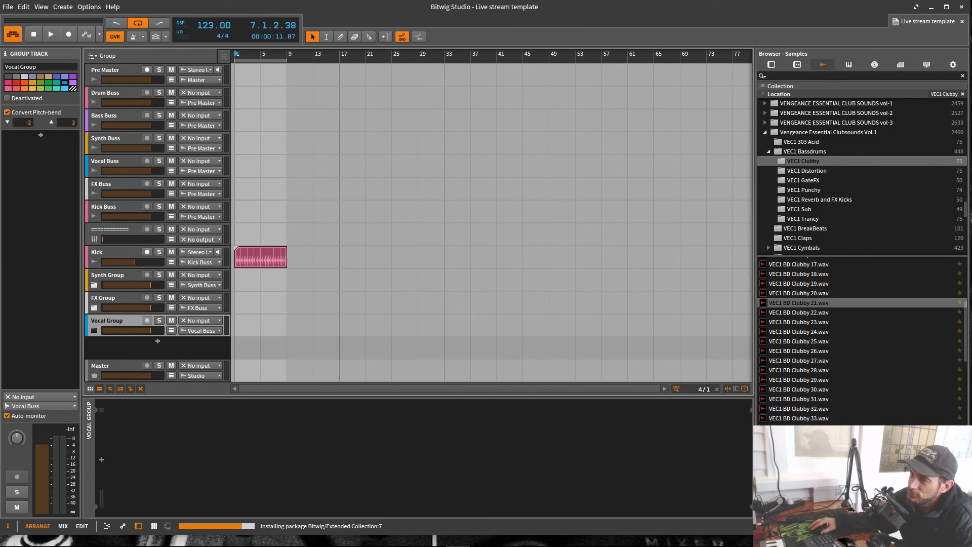
click(8, 7)
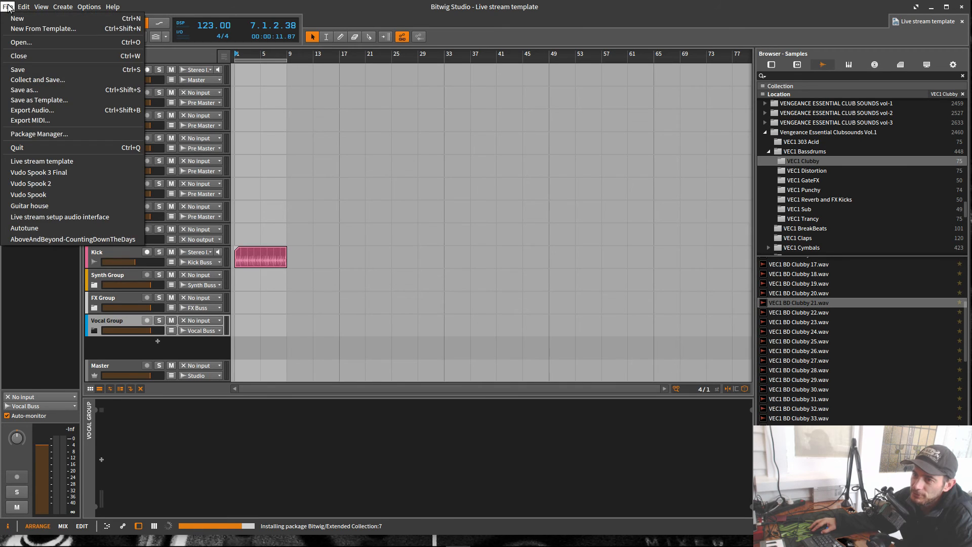
click(50, 29)
click(490, 207)
click(535, 390)
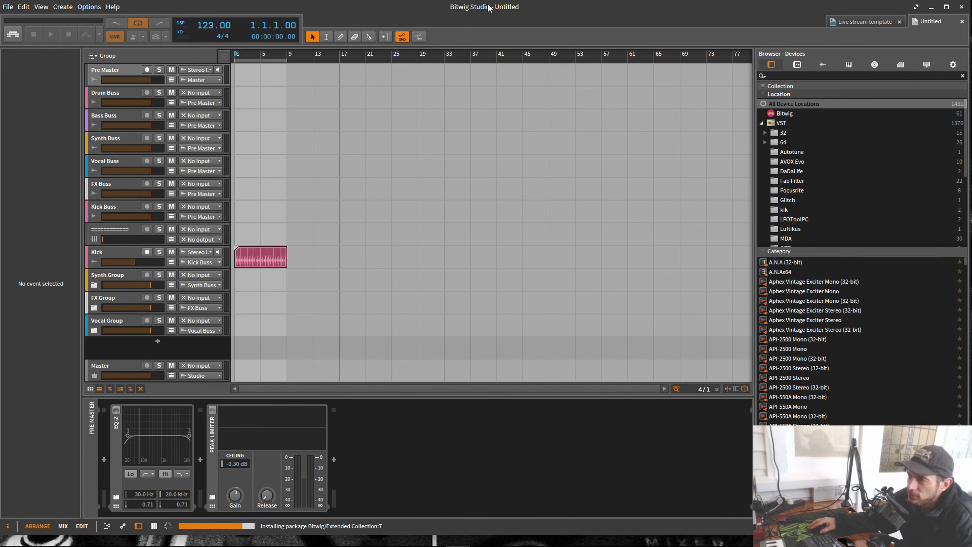
Start saving the new untitled project and cancel without entering a file name.
key(ctrl+s)
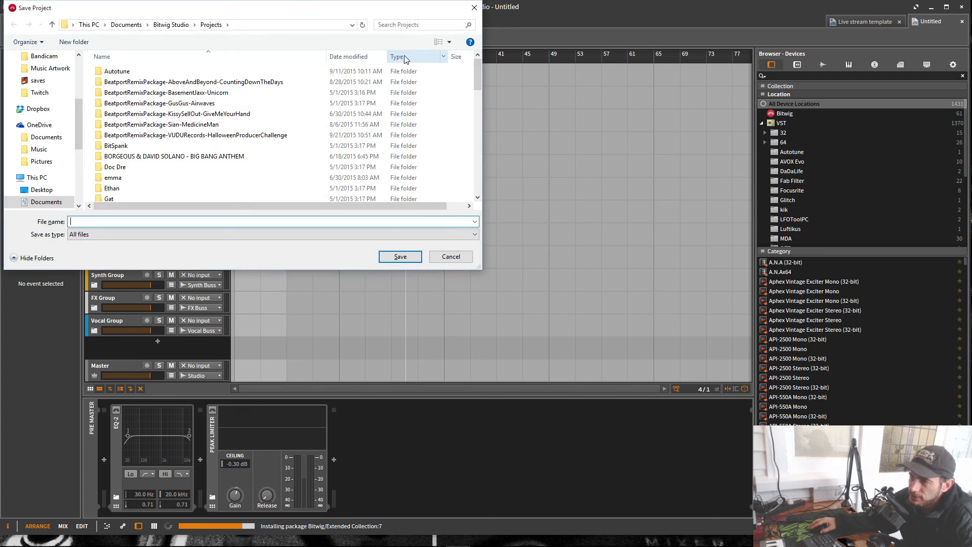
click(451, 257)
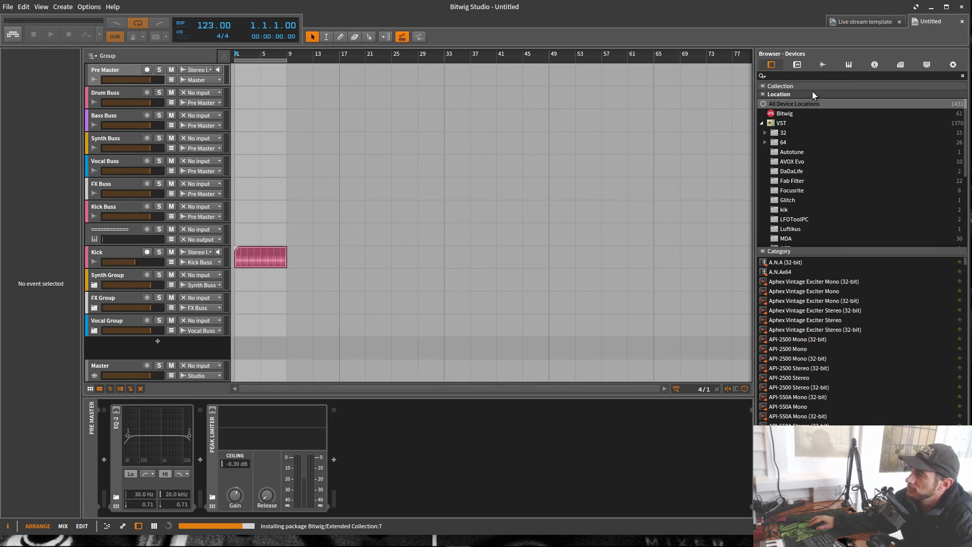
Close the untitled project and check the device chains on the Pre Master, Drum Buss and Bass Buss.
click(962, 21)
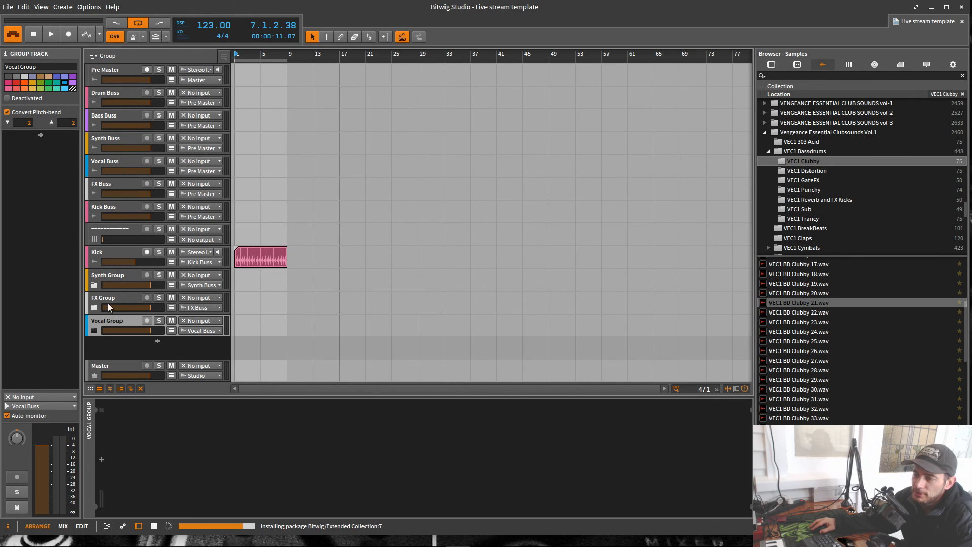
click(114, 66)
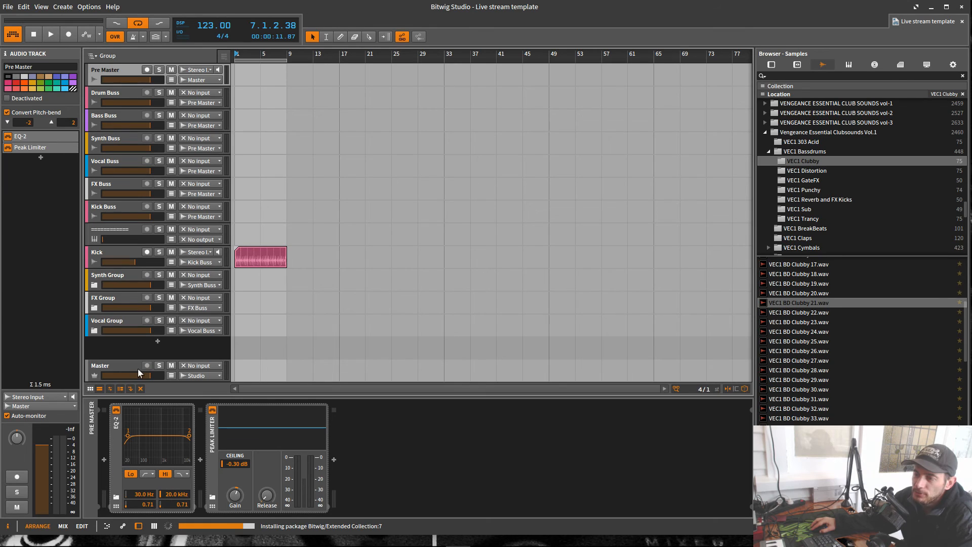
click(120, 90)
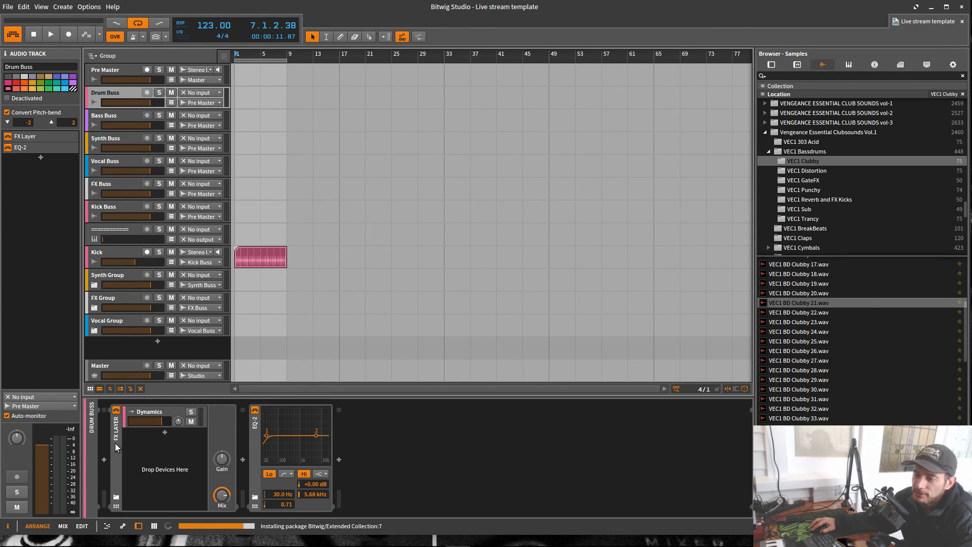
click(115, 117)
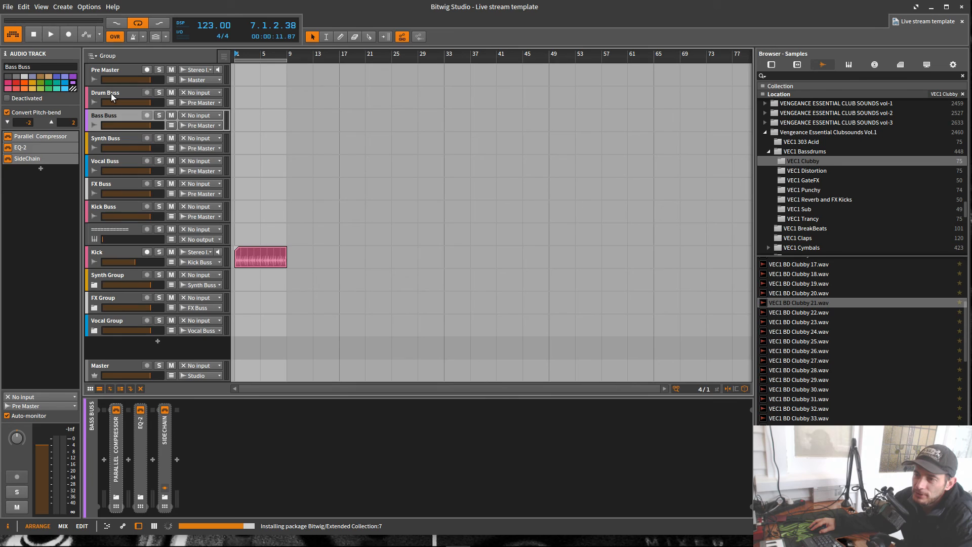
click(111, 93)
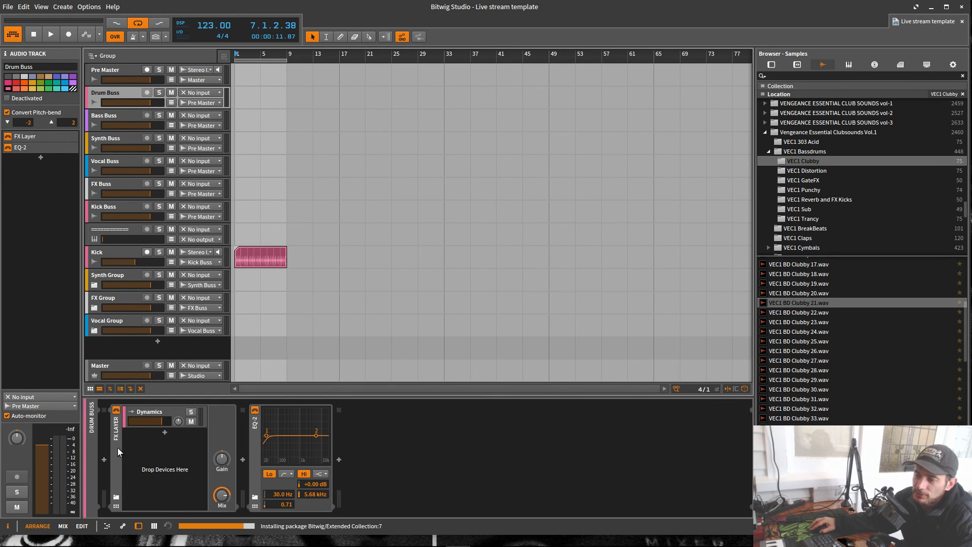
Take all of the Bass Buss's devices for pasting and delete the FX Layer from the Drum Buss.
click(129, 112)
click(115, 447)
key(ctrl+a)
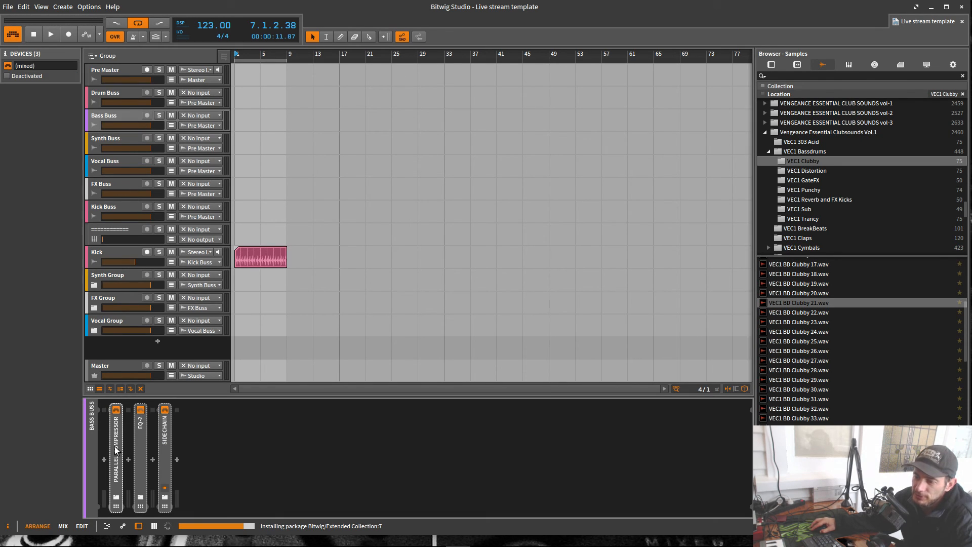
click(106, 71)
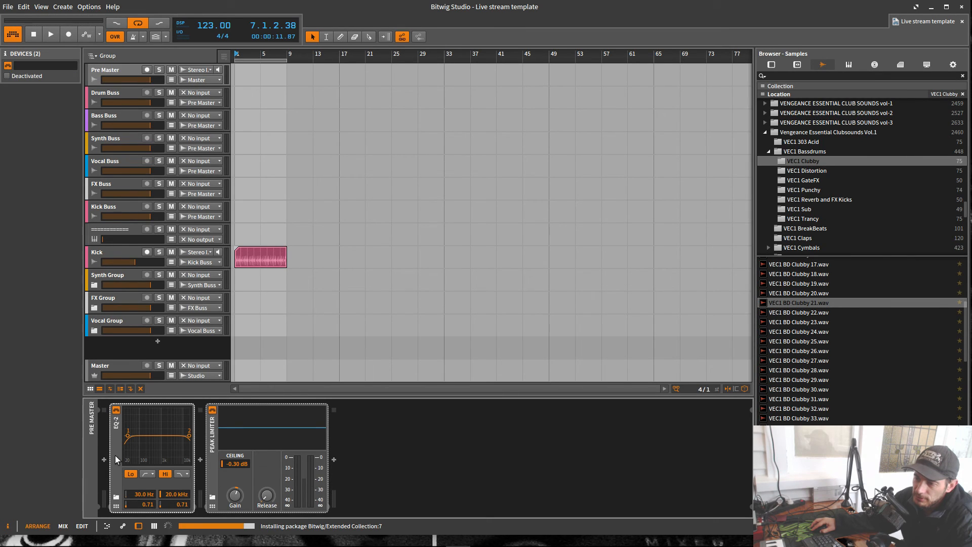
click(114, 90)
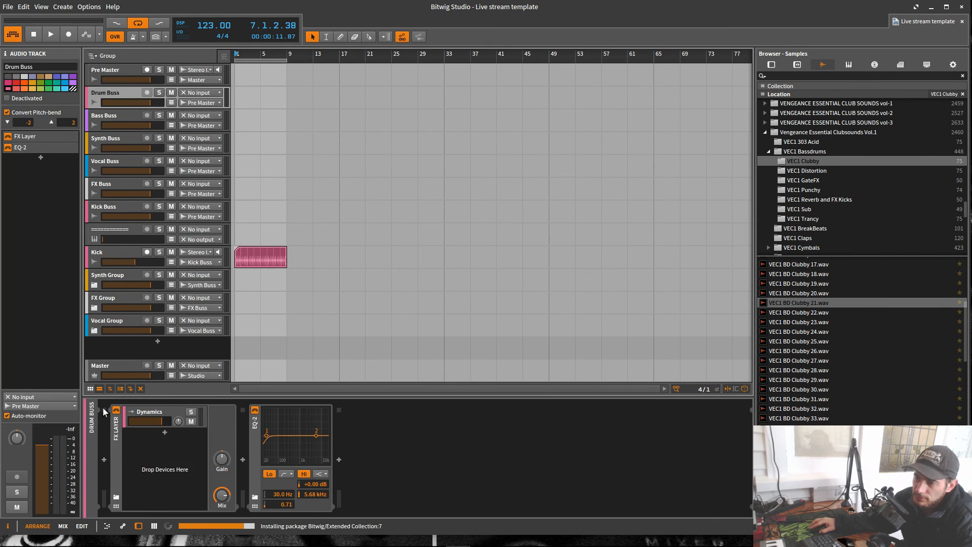
click(114, 452)
key(Delete)
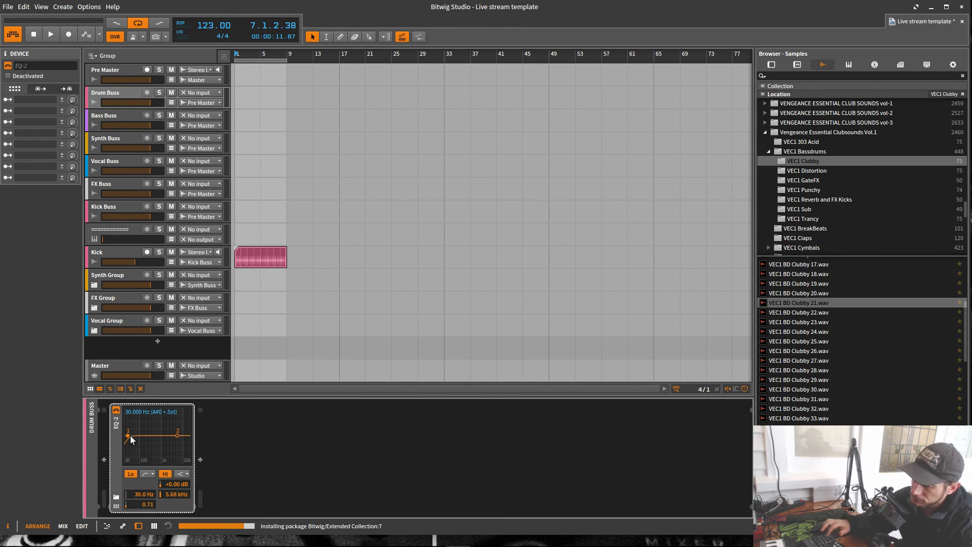
Paste the three Bass Buss devices onto the Drum Buss, then cut them and paste them back onto the Bass Buss.
key(ctrl+v)
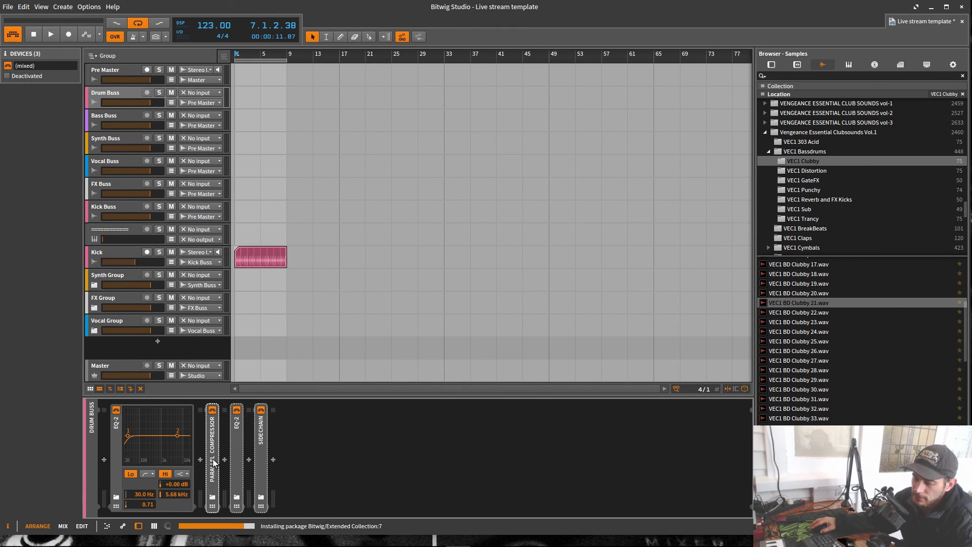
key(ctrl+x)
click(114, 117)
key(ctrl+v)
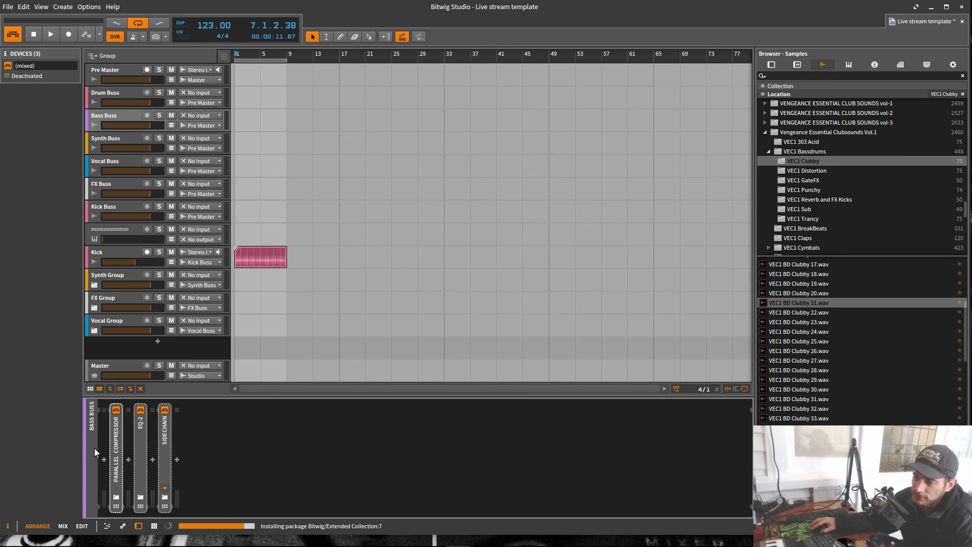
Try to copy only the Parallel Compressor from the Bass Buss to the Drum Buss.
click(116, 448)
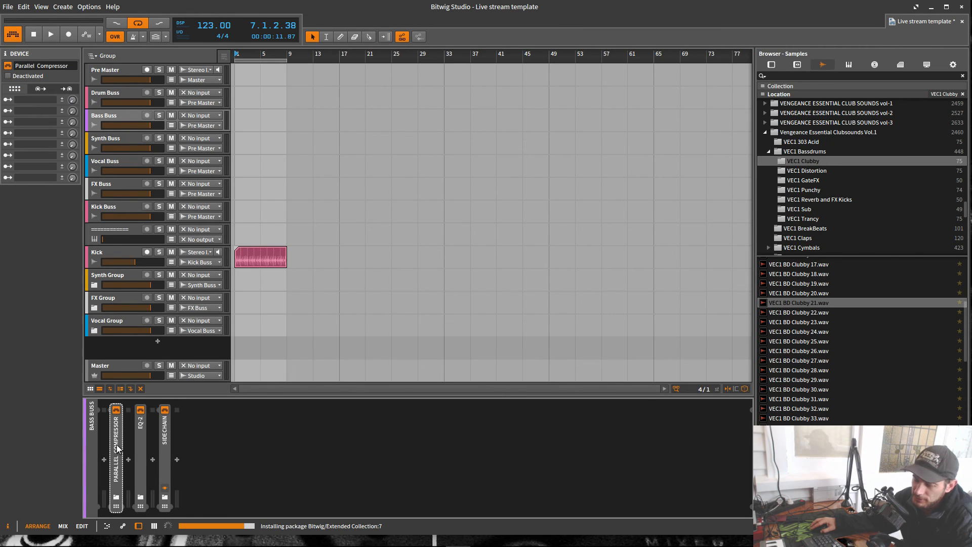
click(120, 104)
click(210, 453)
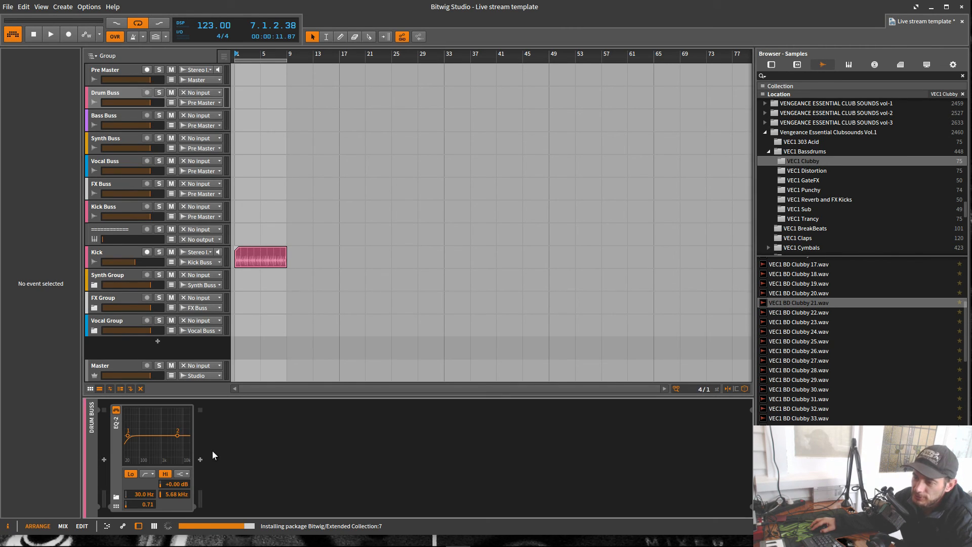
click(114, 94)
click(281, 445)
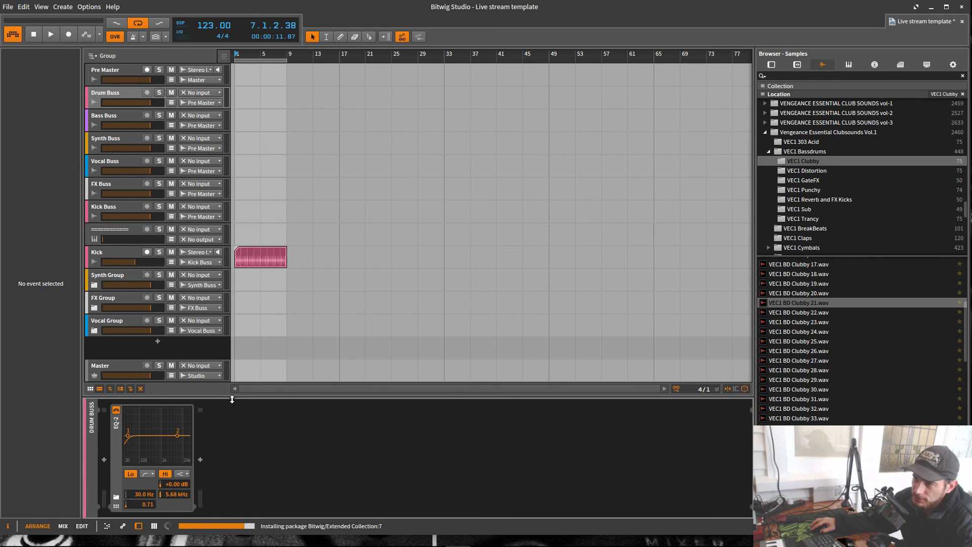
Copy the Bass Buss's Parallel Compressor onto the Drum Buss, place it before EQ-2 and save the project.
click(100, 113)
click(118, 461)
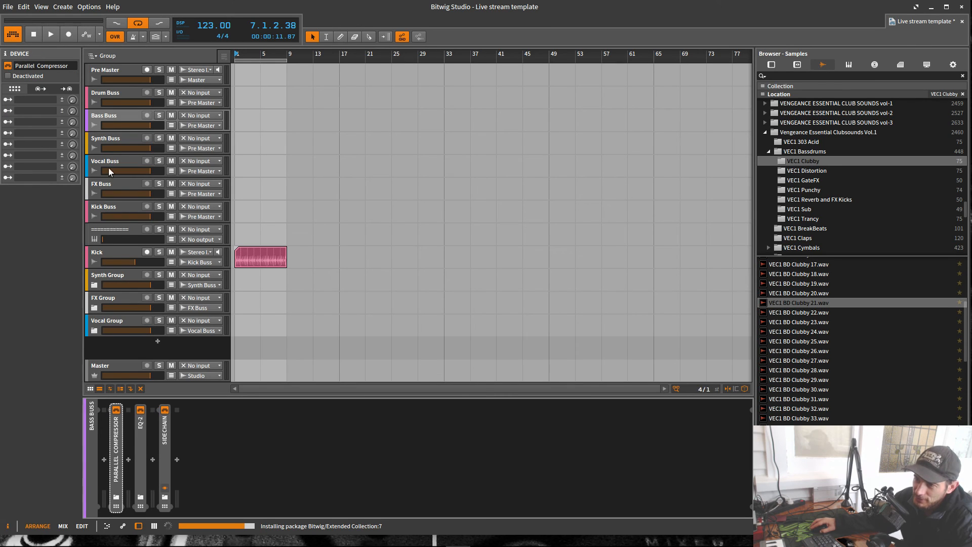
click(106, 92)
click(257, 455)
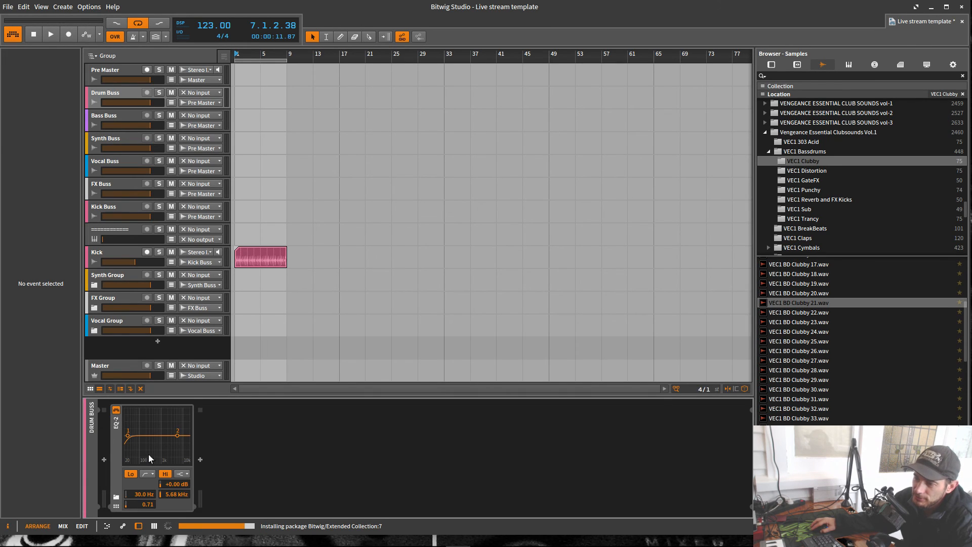
click(119, 457)
key(ctrl+v)
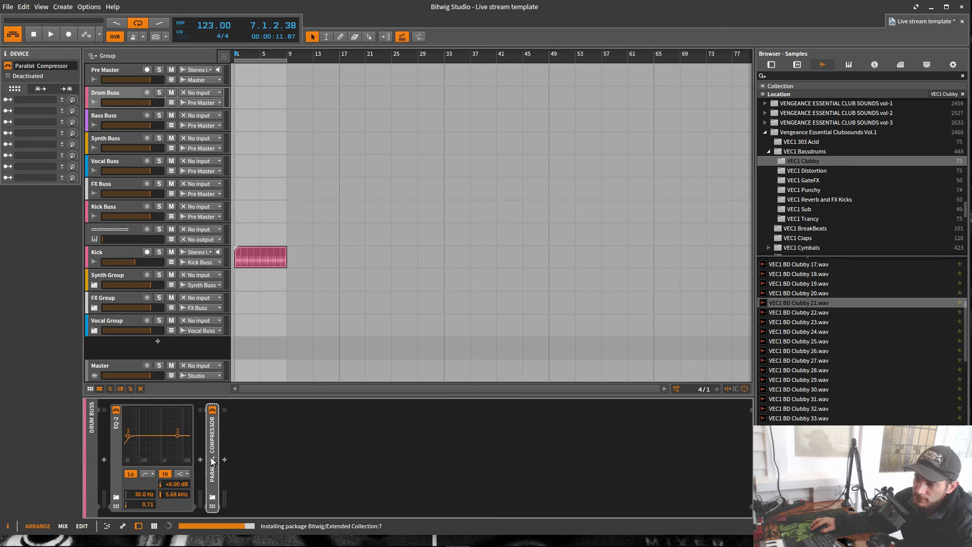
drag(212, 450, 114, 456)
key(ctrl+s)
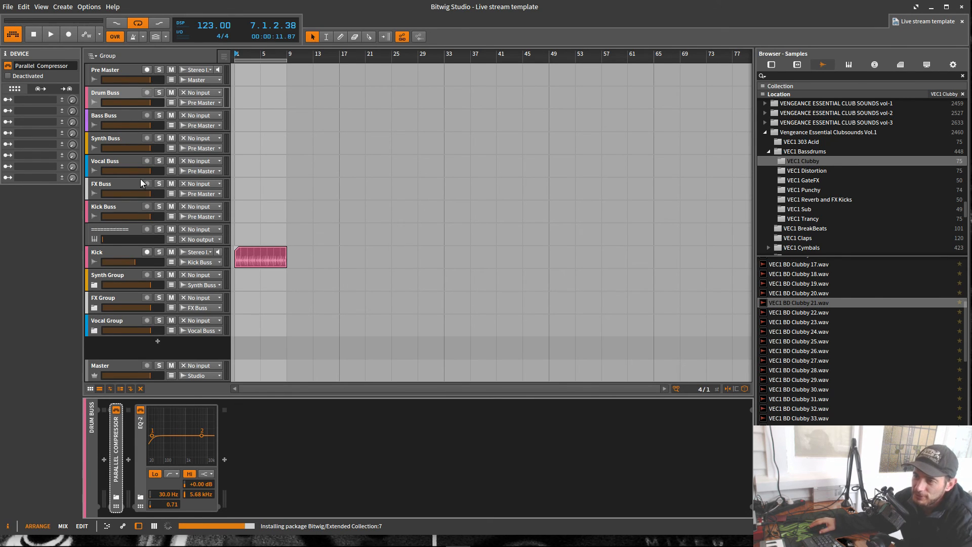
Review the device chains from Pre Master through FX Buss and collapse the FX Buss's SideChain device.
click(122, 71)
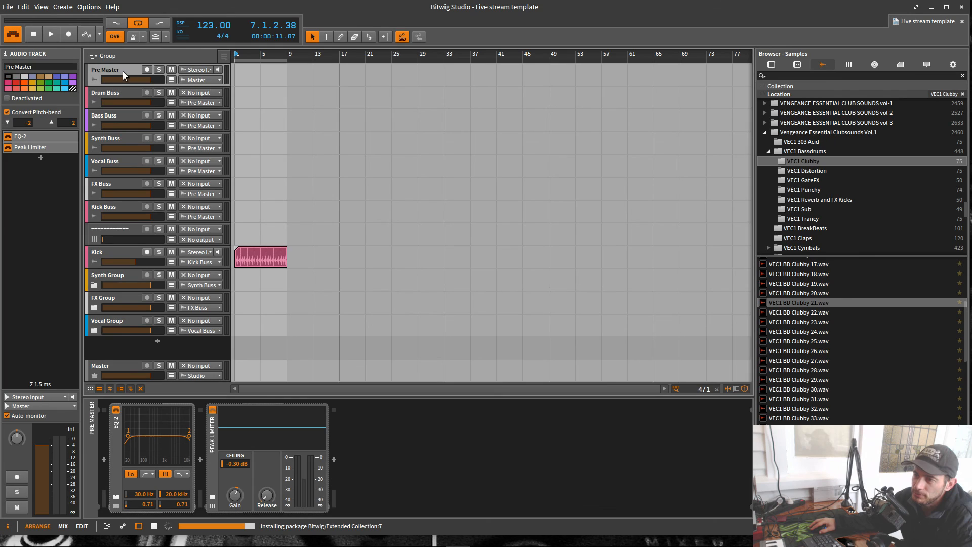
click(98, 92)
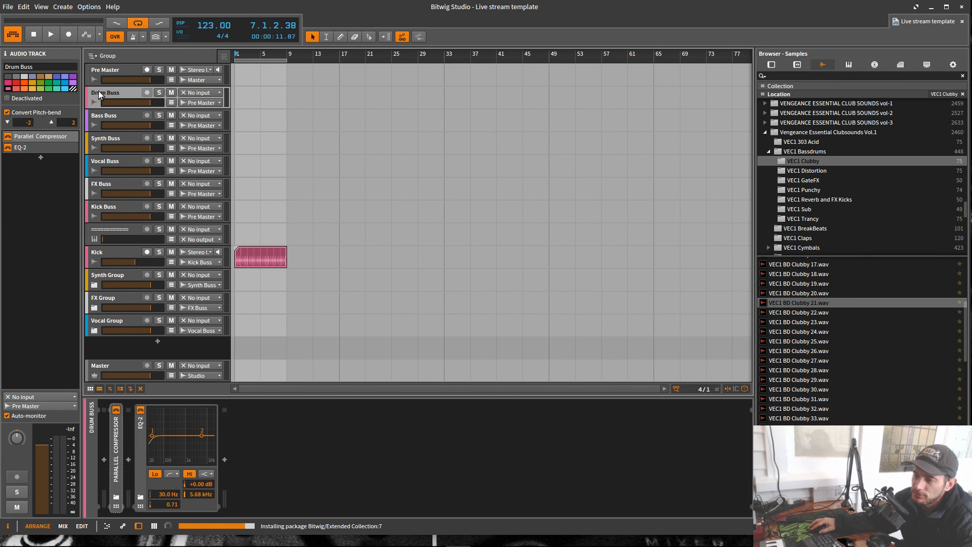
click(107, 115)
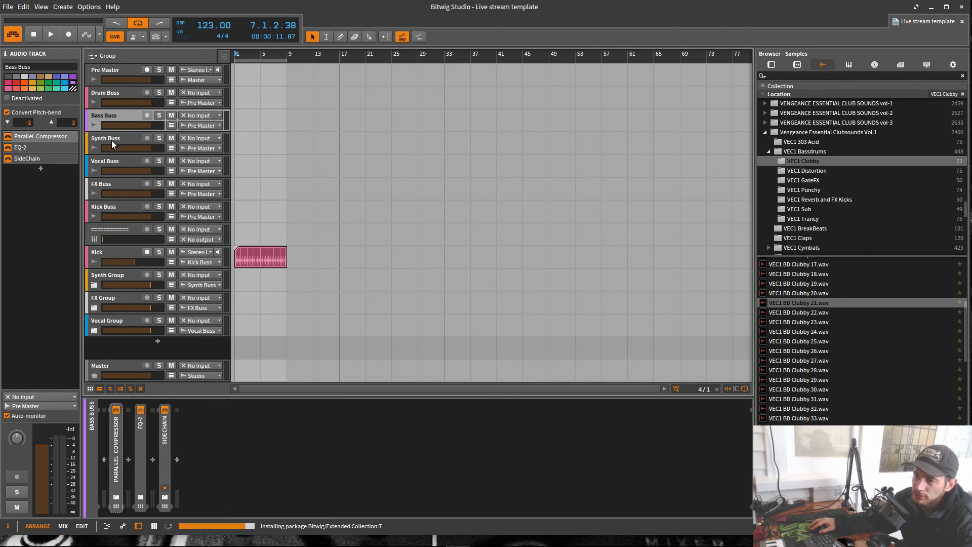
click(111, 140)
click(112, 160)
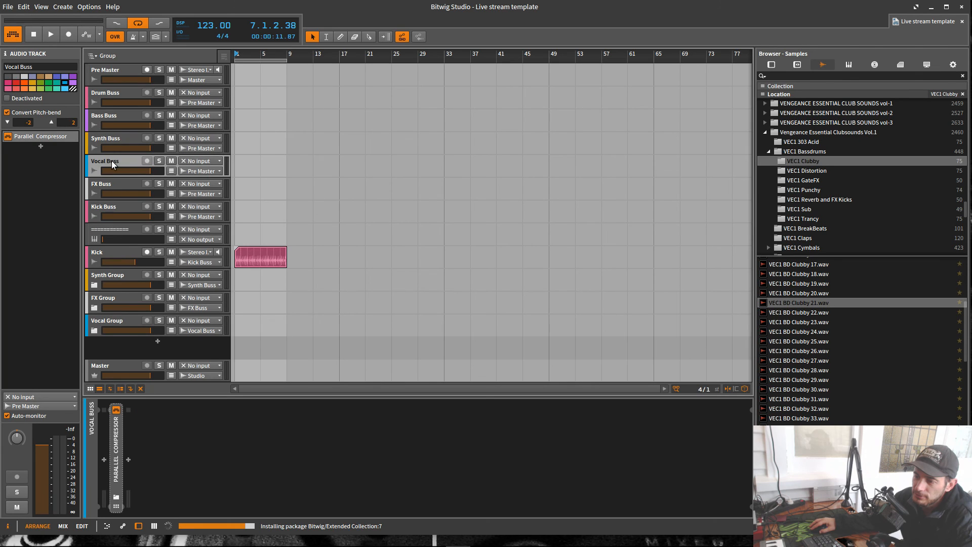
click(115, 185)
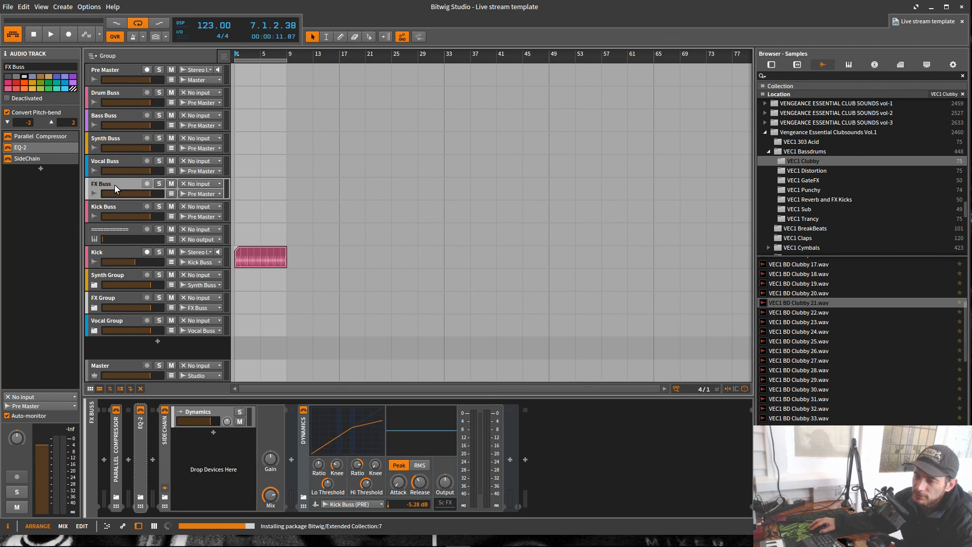
double_click(165, 467)
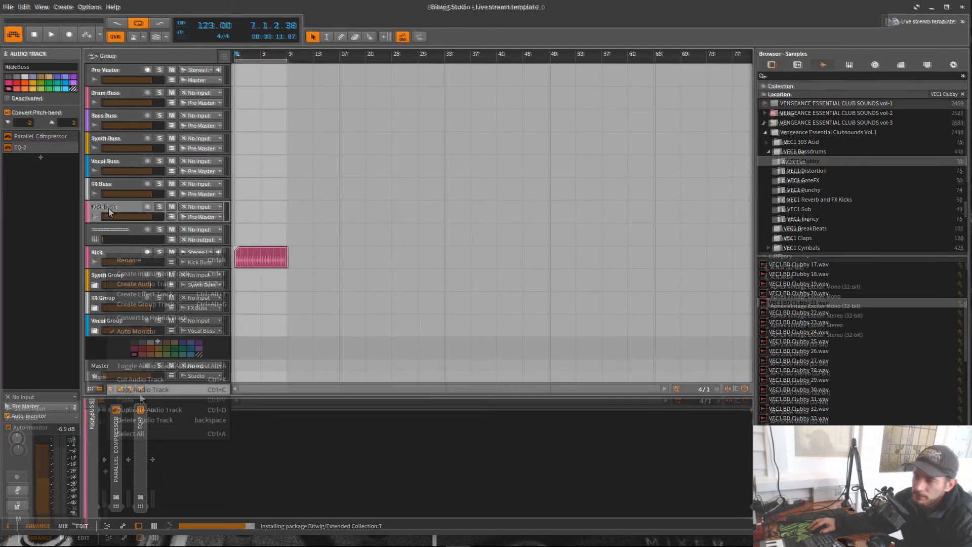
Delete the Kick audio track together with its clip.
right_click(104, 257)
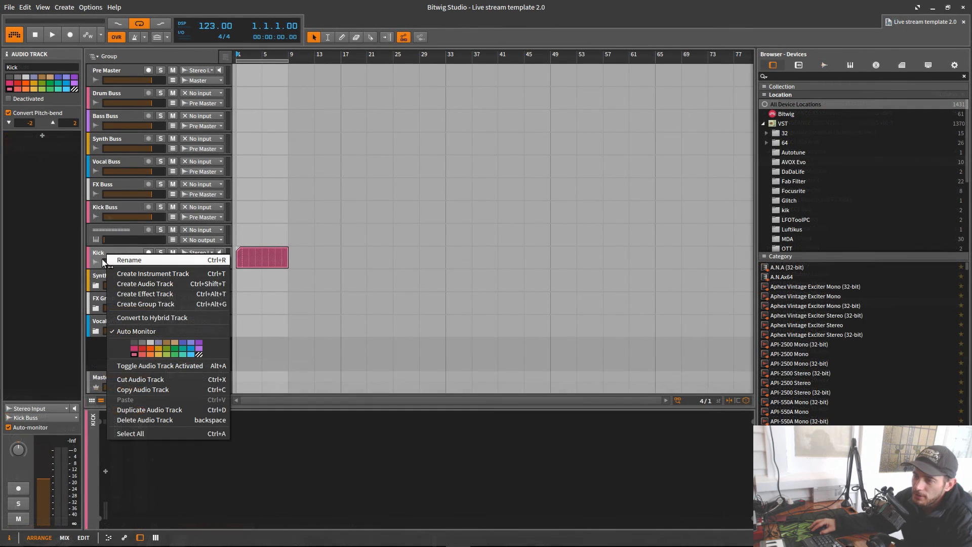
click(100, 253)
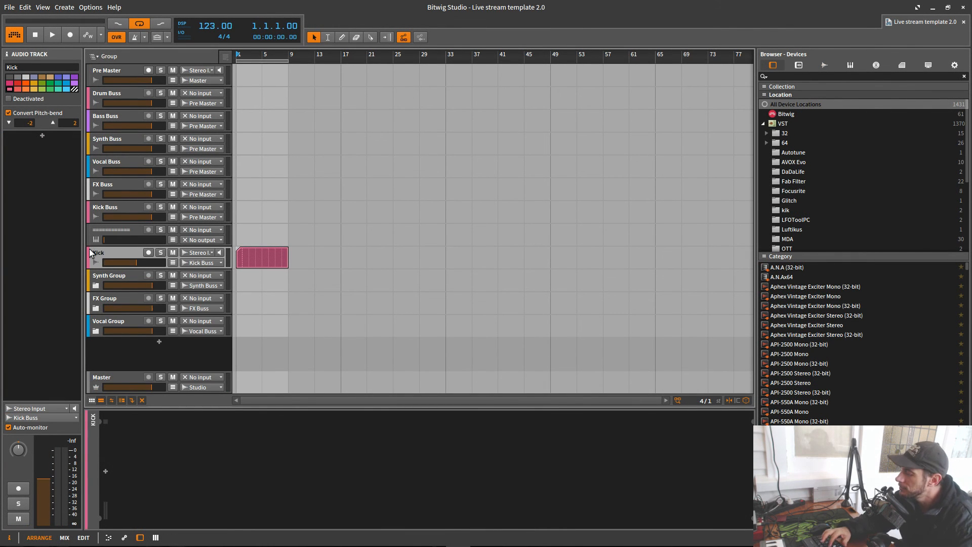
key(Delete)
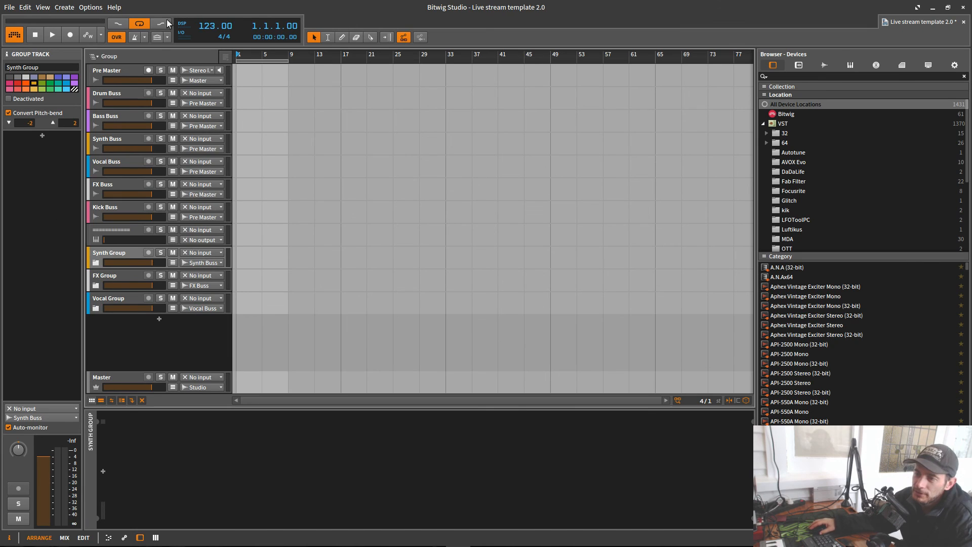
Save the project and save it again as the template Live Stream Template v2.0, collecting external files.
click(9, 7)
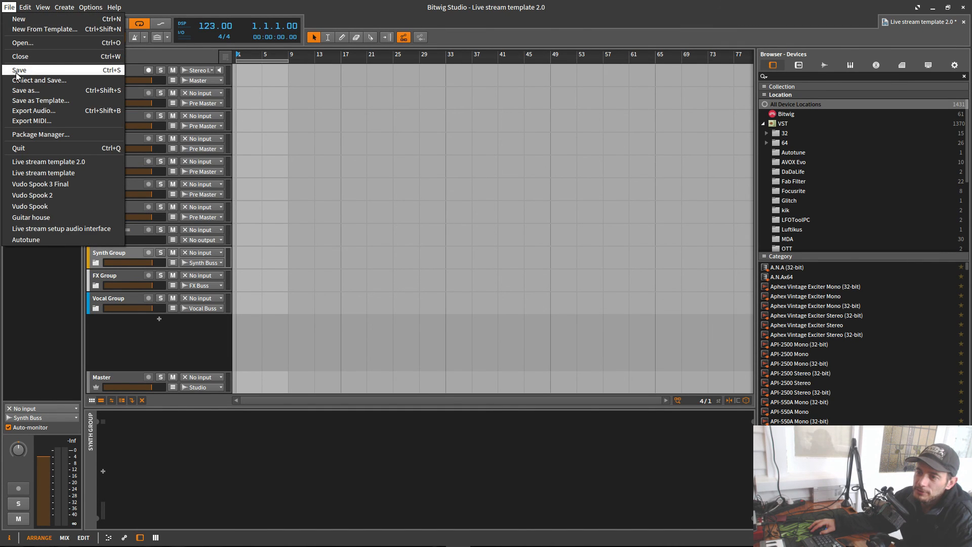
click(15, 70)
click(6, 7)
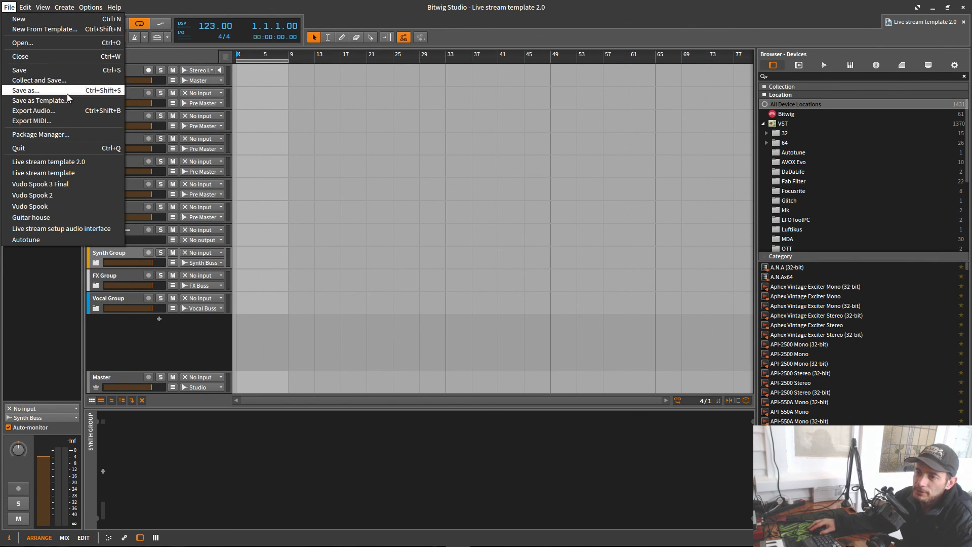
click(61, 101)
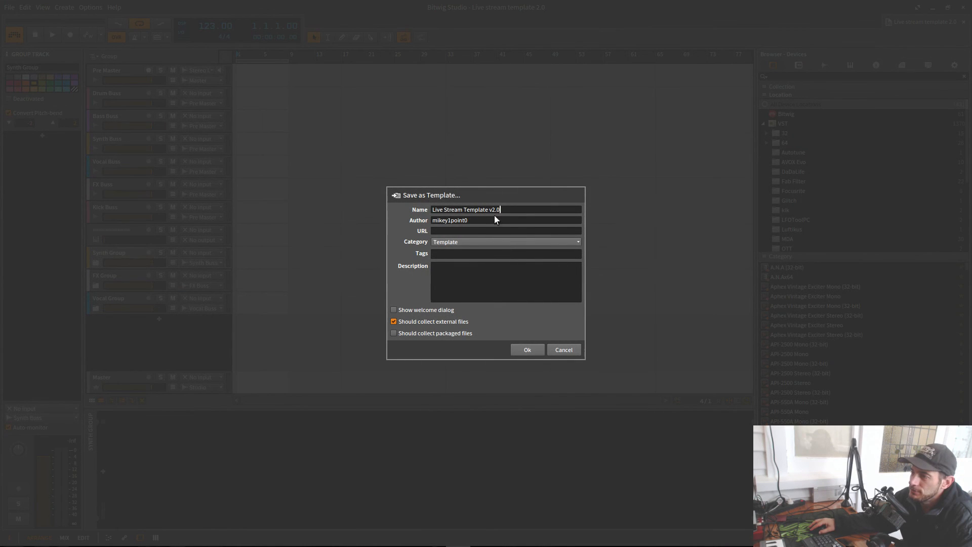
click(527, 348)
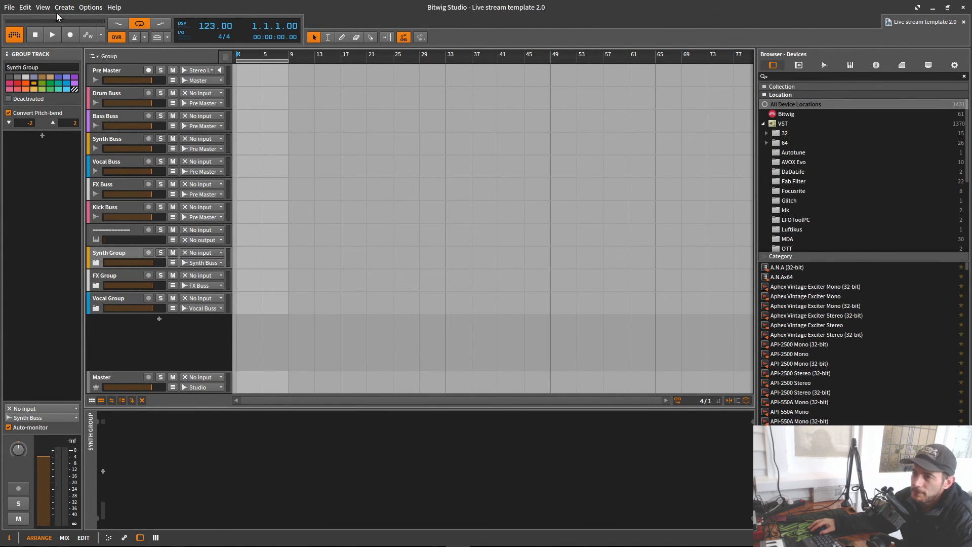
click(11, 7)
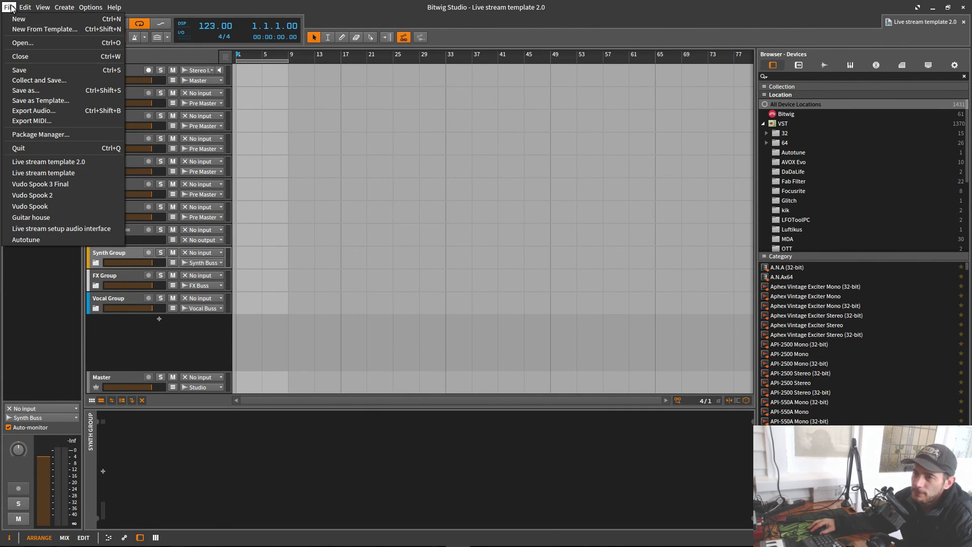
click(20, 30)
click(507, 214)
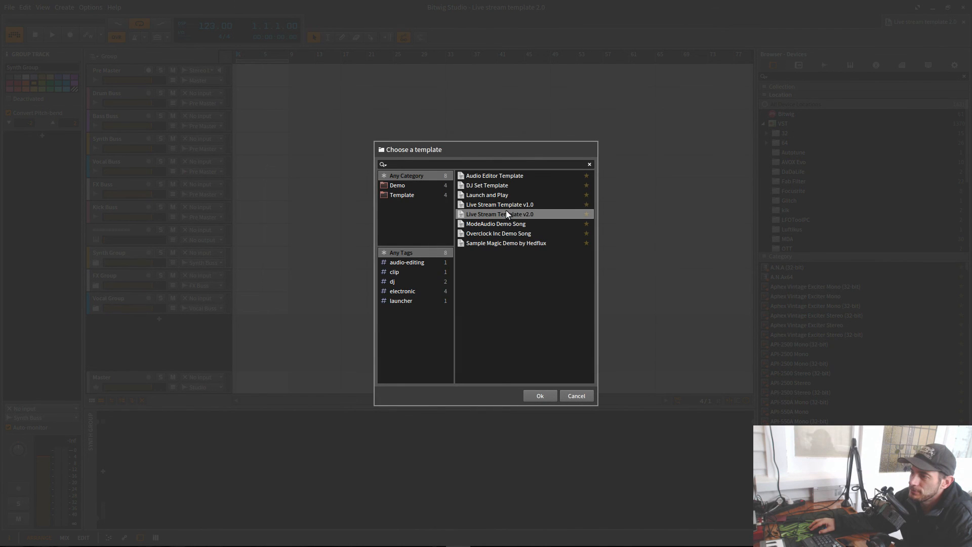
click(541, 396)
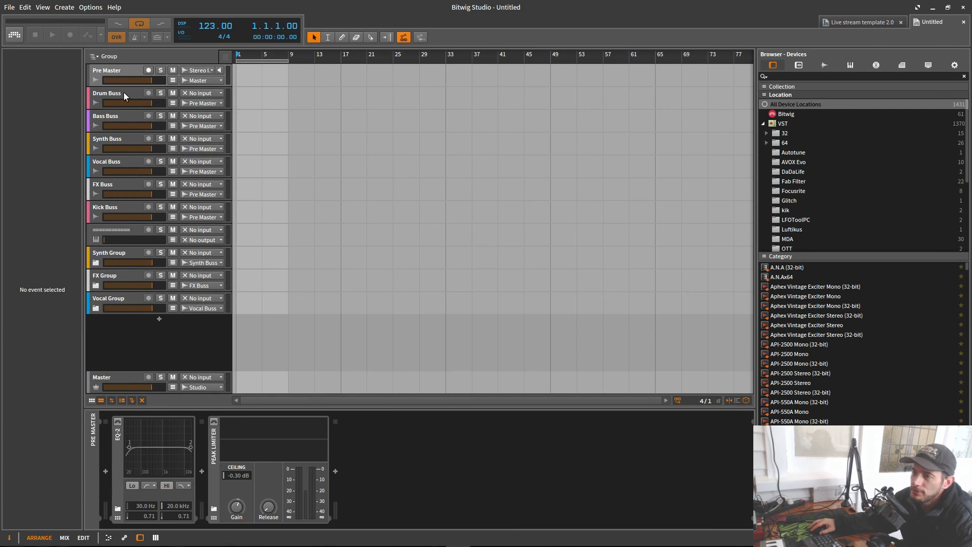
click(120, 99)
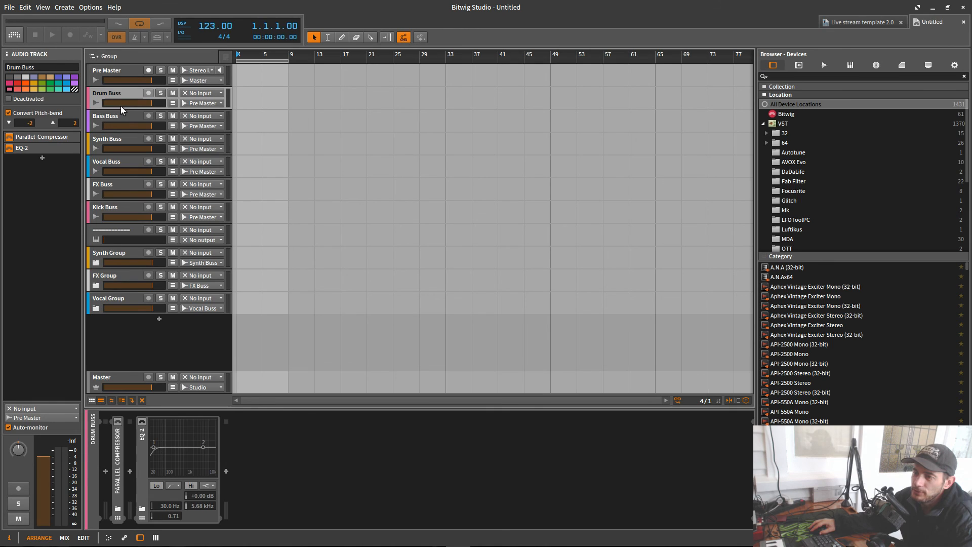
Review the new project's device chains from Bass Buss through the FX Buss, then the Synth, FX and Vocal groups.
click(120, 121)
click(109, 141)
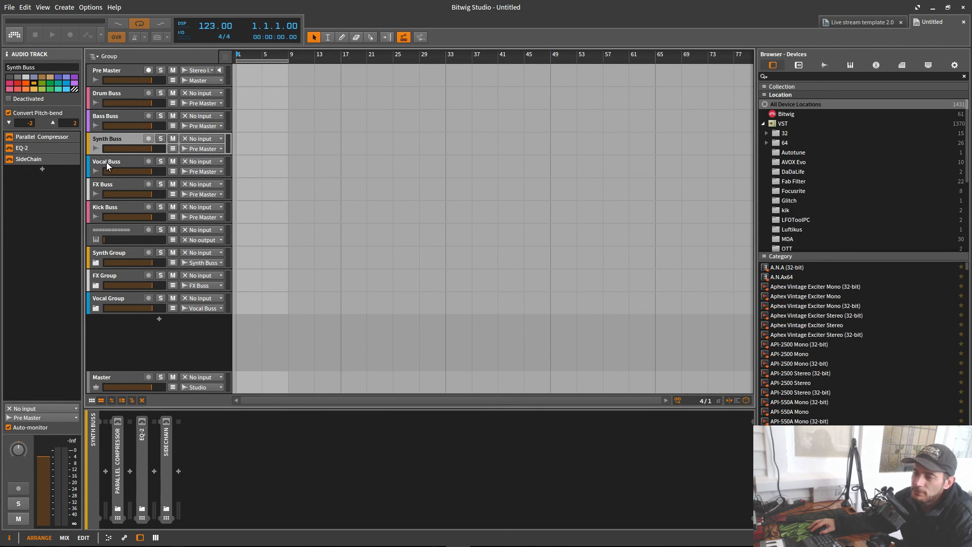
click(106, 162)
click(115, 192)
click(110, 258)
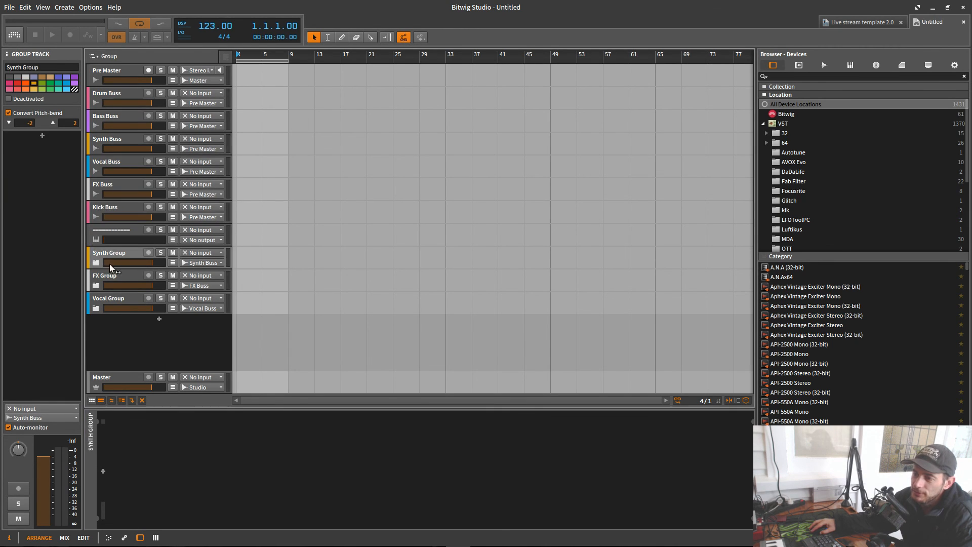
click(107, 279)
click(108, 296)
click(110, 277)
click(114, 258)
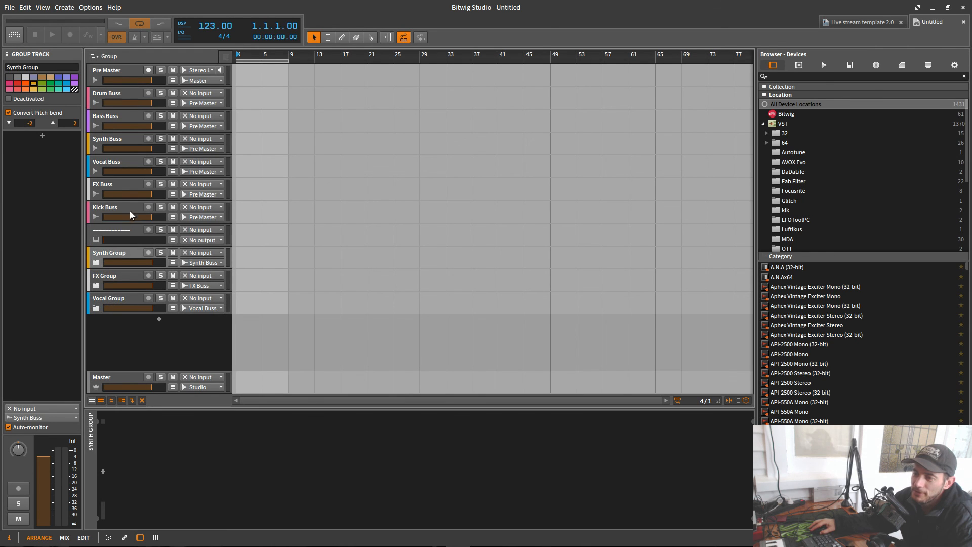
Check the new project's buss device chains again from Kick Buss back up to Pre Master.
click(128, 209)
click(115, 184)
click(117, 161)
click(122, 141)
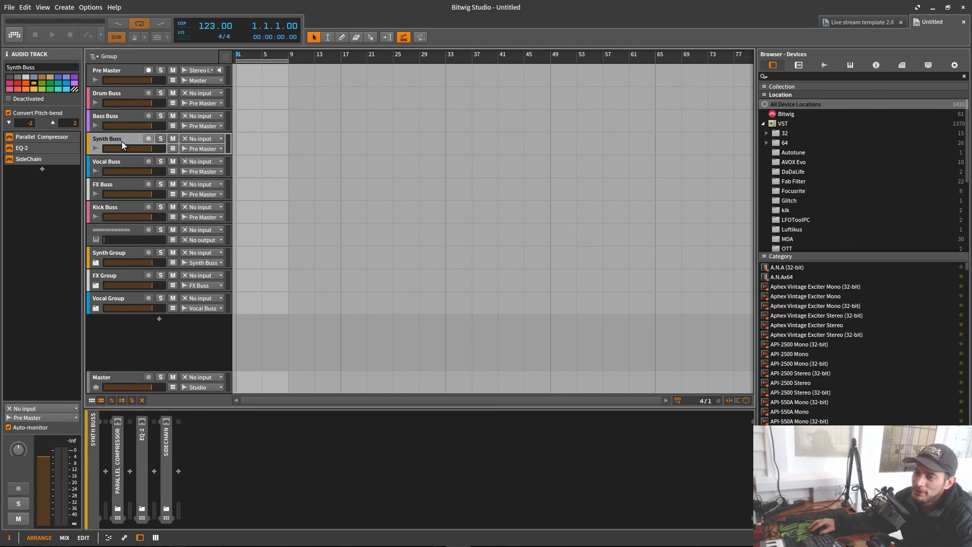
click(118, 117)
click(120, 90)
click(121, 72)
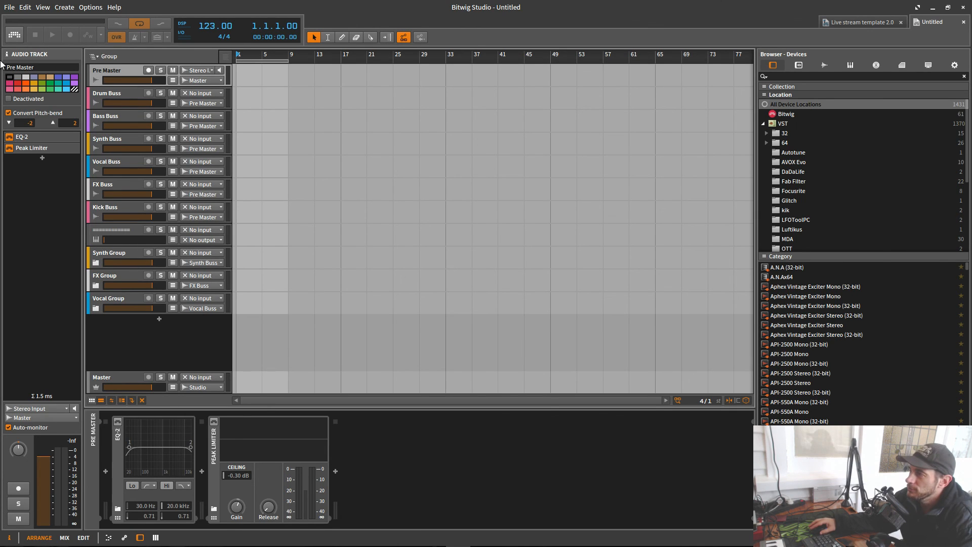
Switch to the Live stream template 2.0 project and inspect the Pre Master and Drum Buss device chains.
click(841, 25)
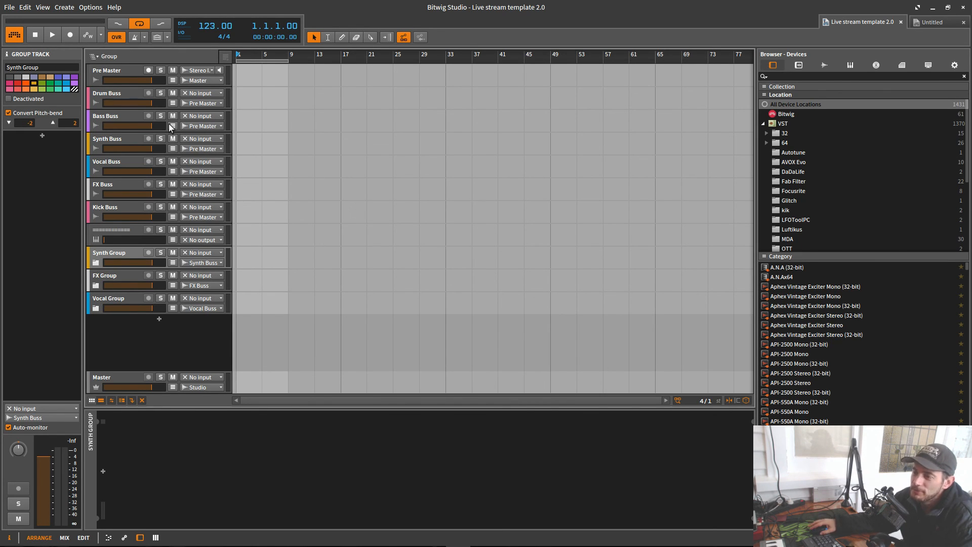
click(115, 73)
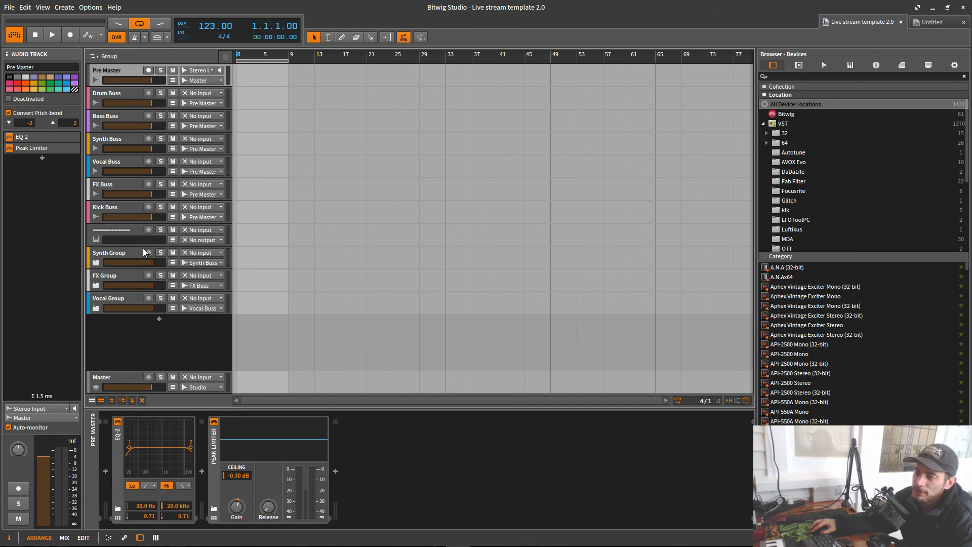
click(121, 108)
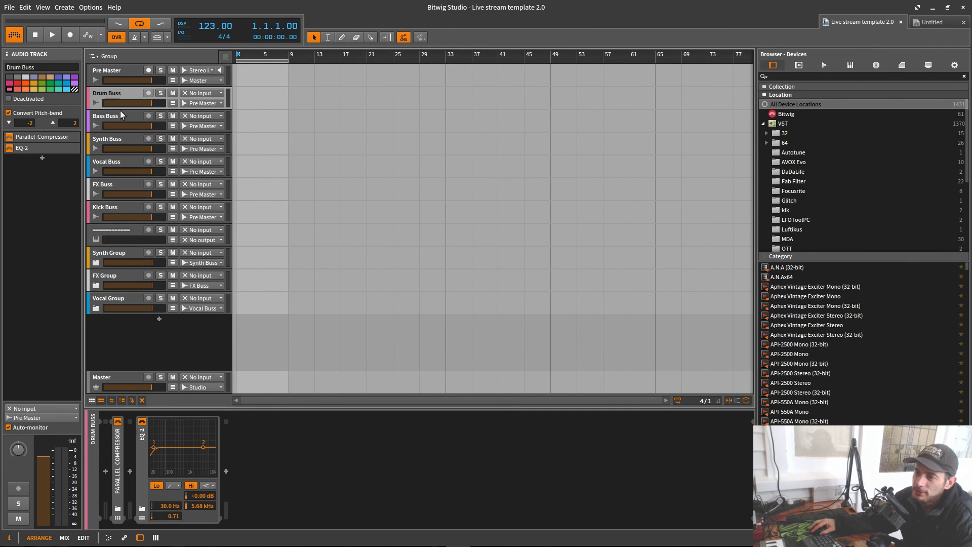
Expand the Drum Buss's Parallel Compressor and open its Dynamics layer to examine the compressor settings and Mix control.
click(121, 452)
click(120, 450)
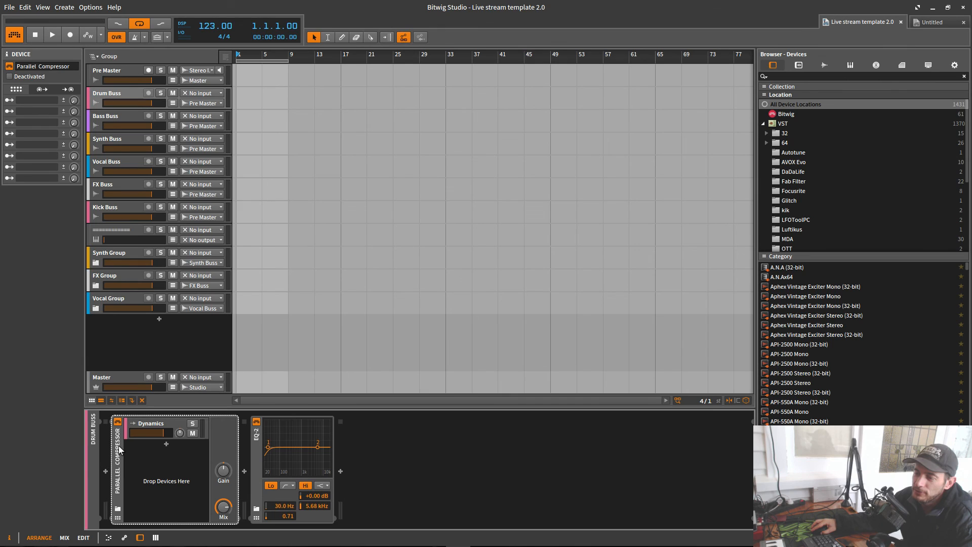
click(146, 422)
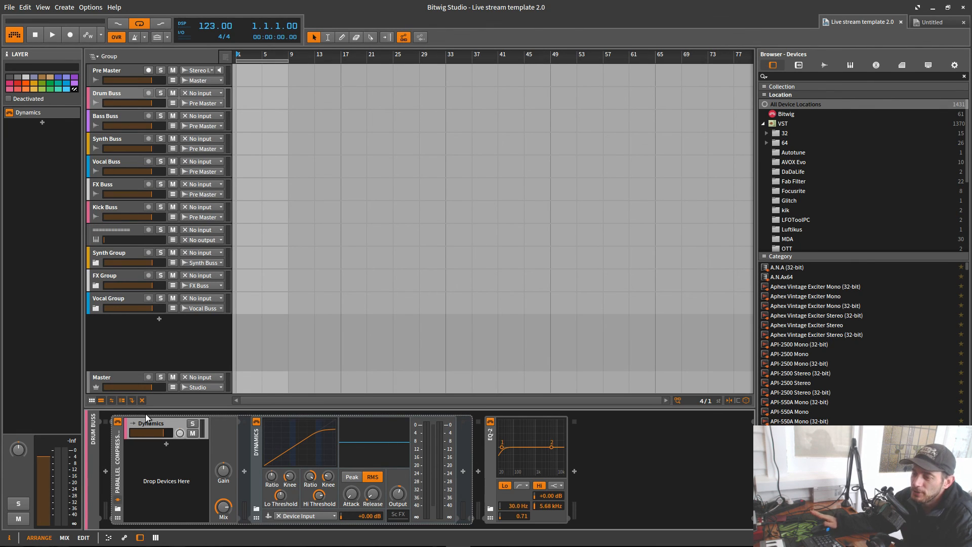
click(121, 472)
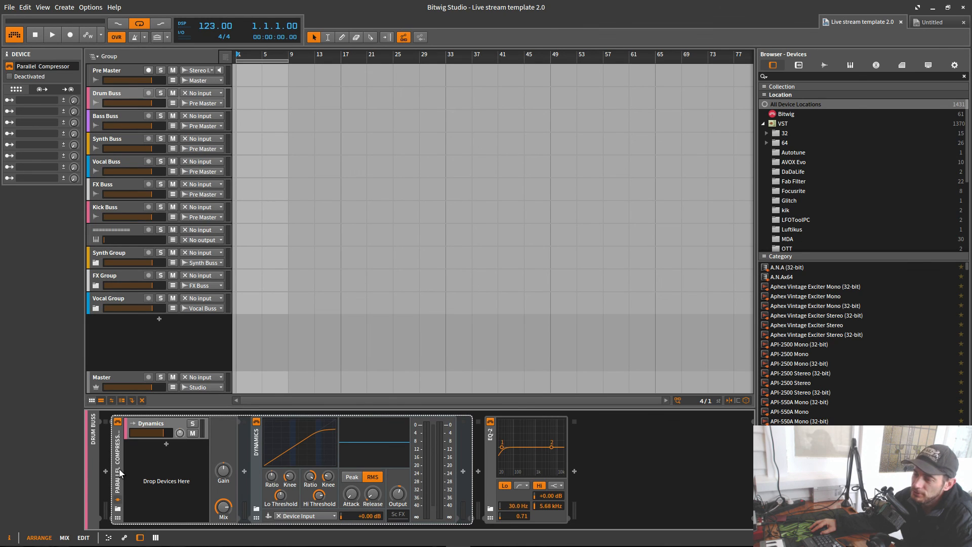
click(117, 469)
click(118, 469)
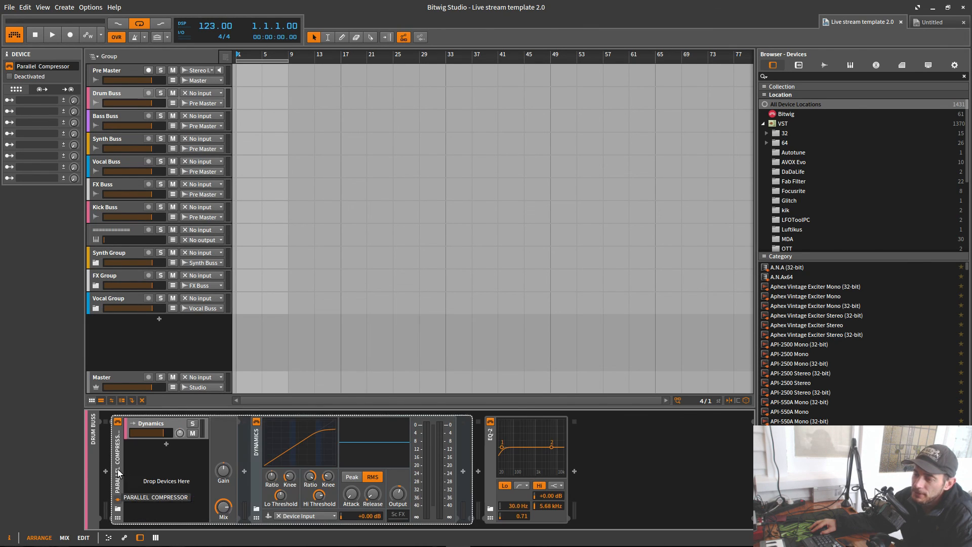
click(221, 508)
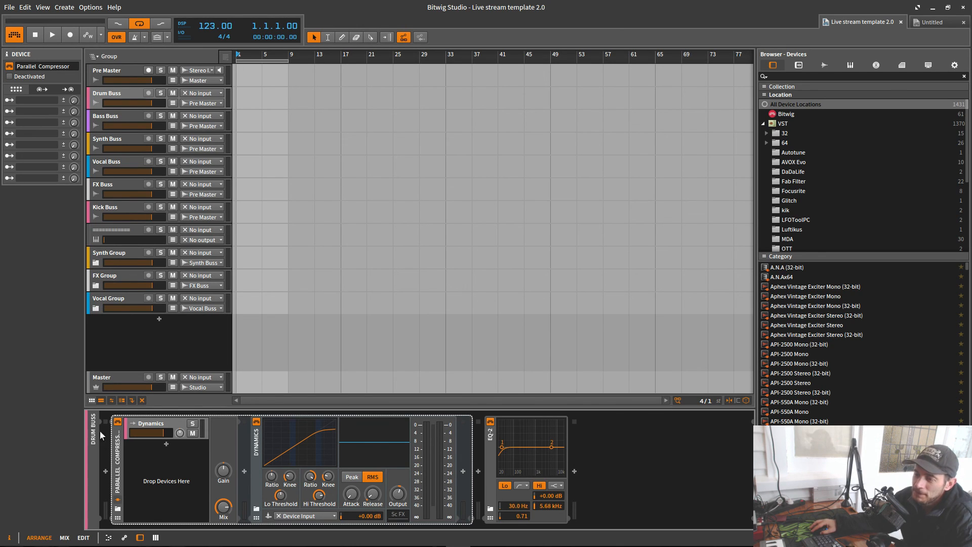
click(118, 453)
click(142, 442)
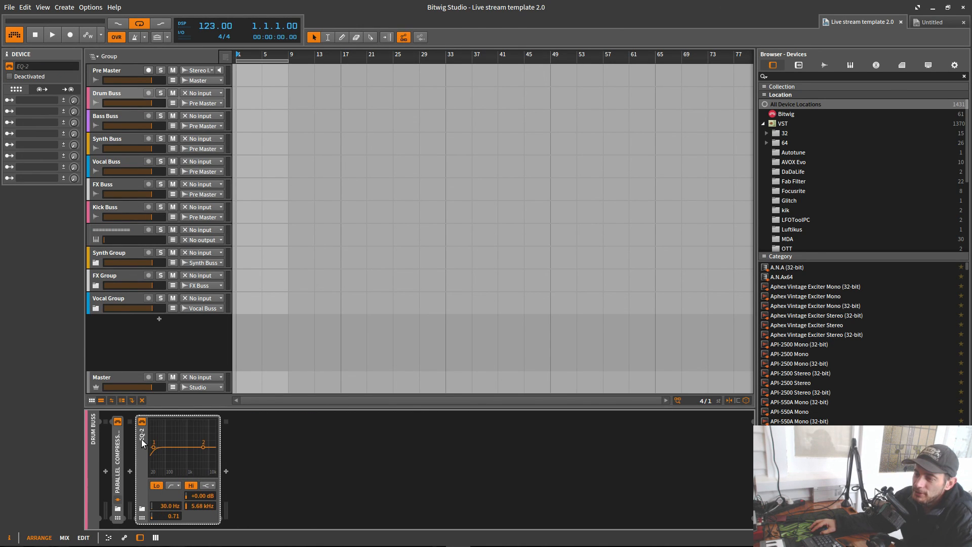
click(139, 446)
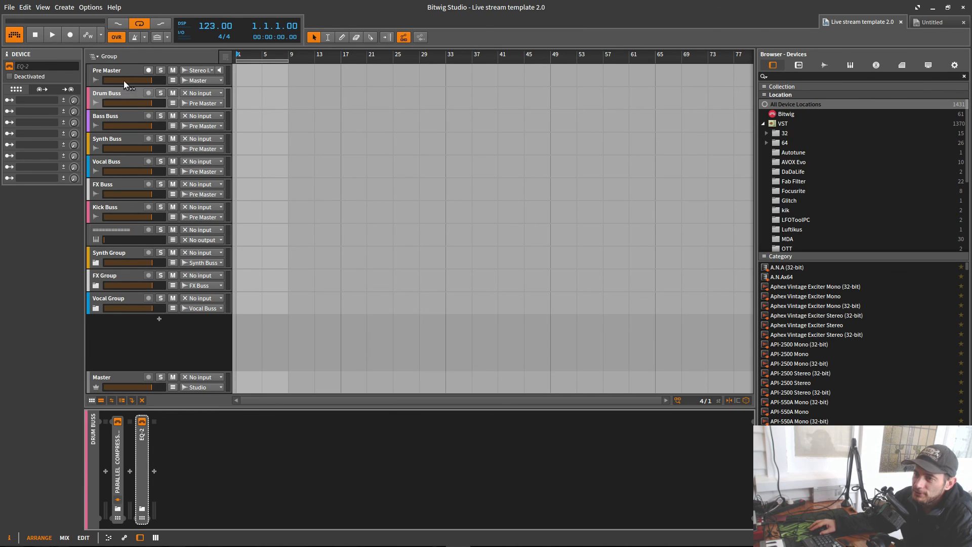
click(107, 69)
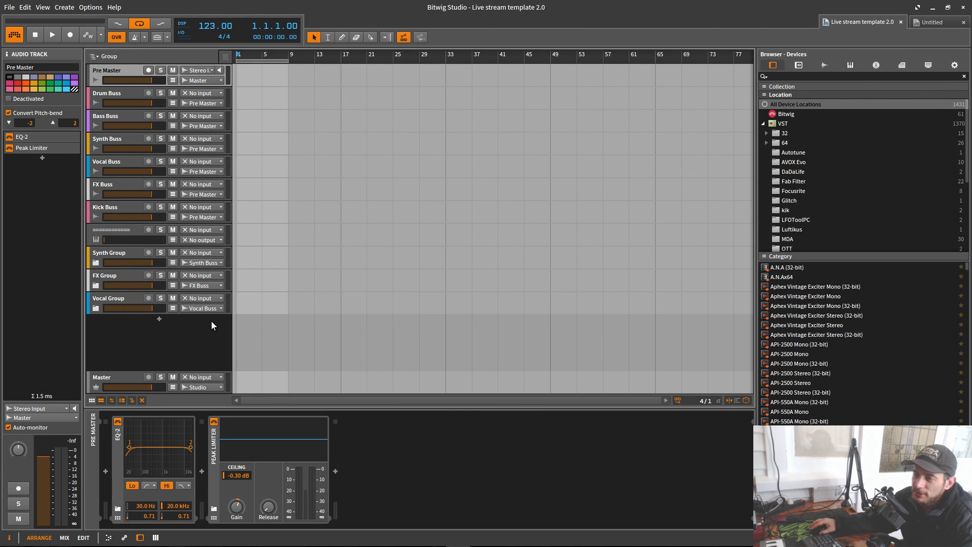